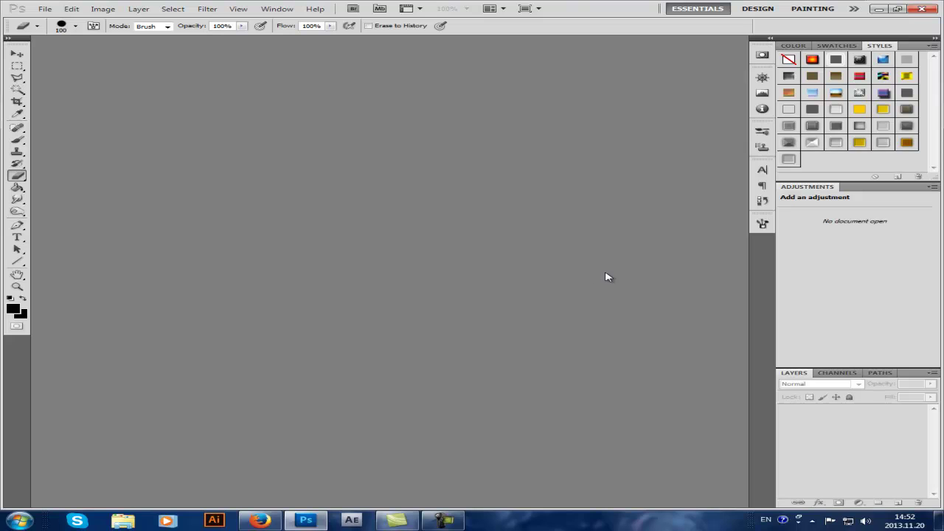
click(45, 9)
click(45, 9)
click(45, 9)
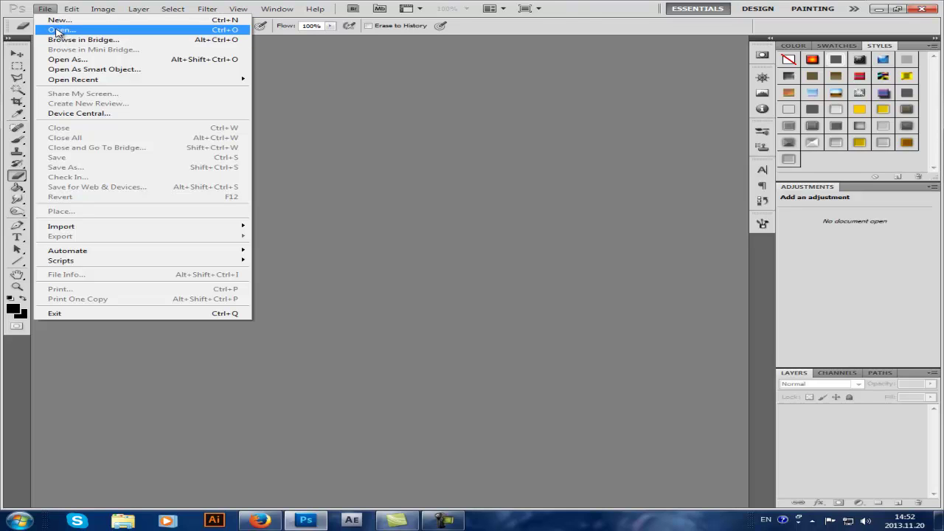
click(483, 142)
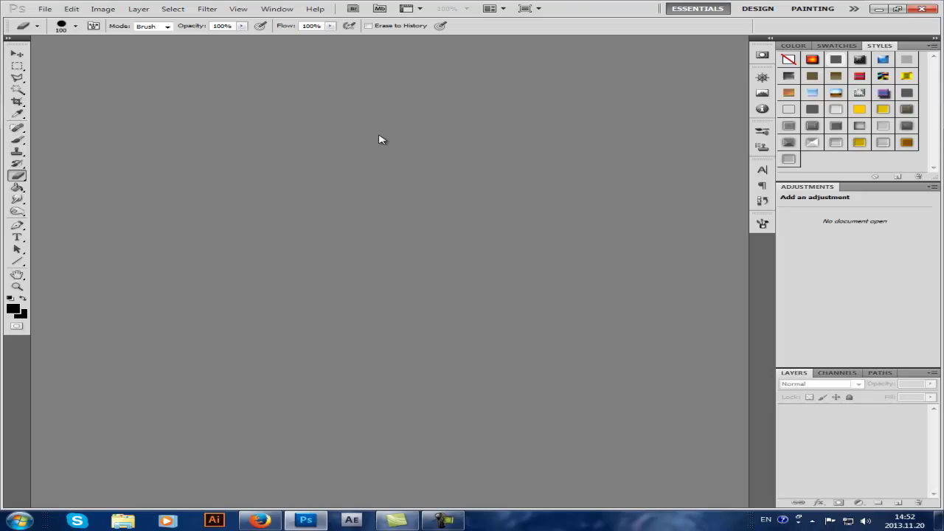
Step: Create a blank document with a transparent background, about 420 by 200 pixels
click(45, 9)
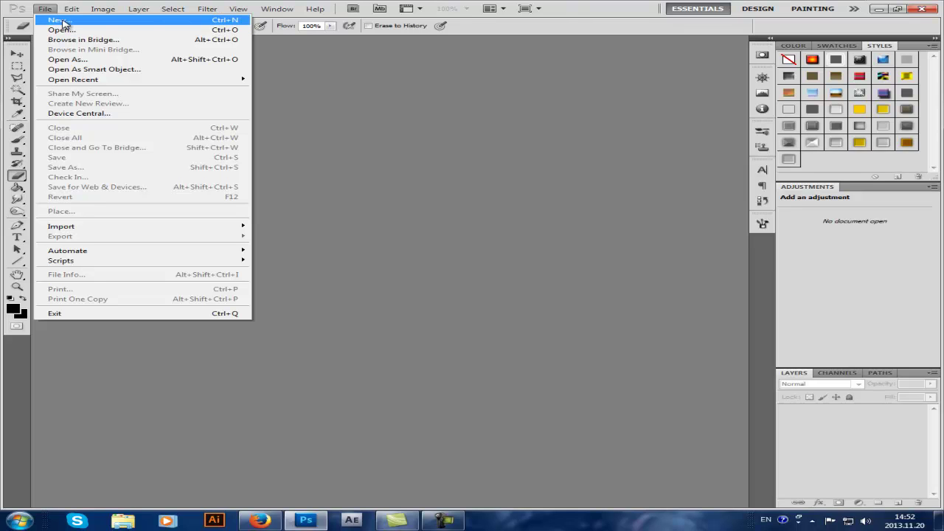
click(64, 20)
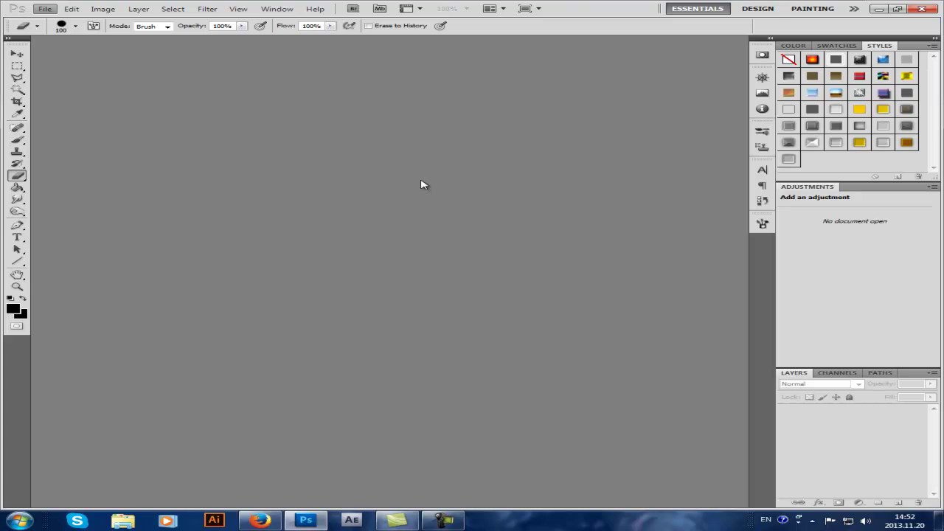
click(567, 194)
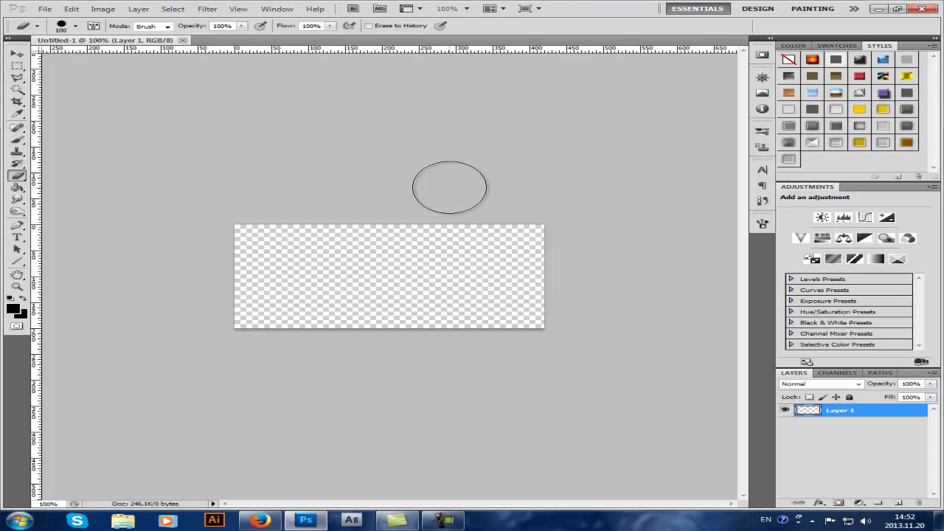
Step: Open Crysis_3_hunter_render_by_outlawninja-d4ywf7y.png from the Other renders folder inside the 2013 documents folder
click(44, 9)
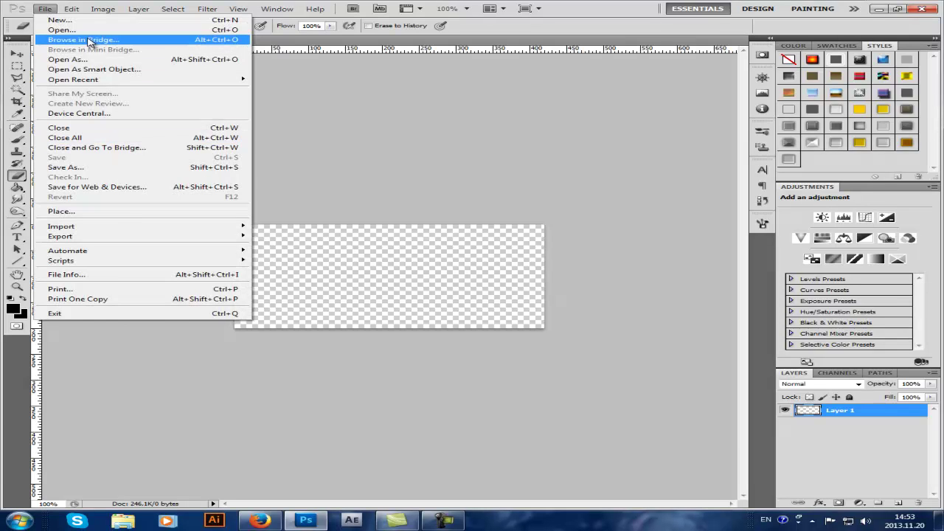
click(62, 30)
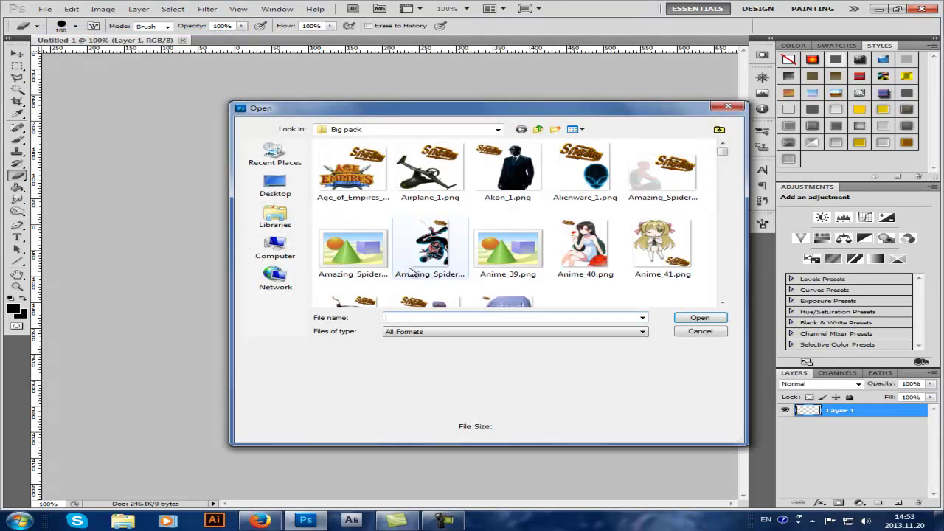
click(275, 218)
double_click(360, 164)
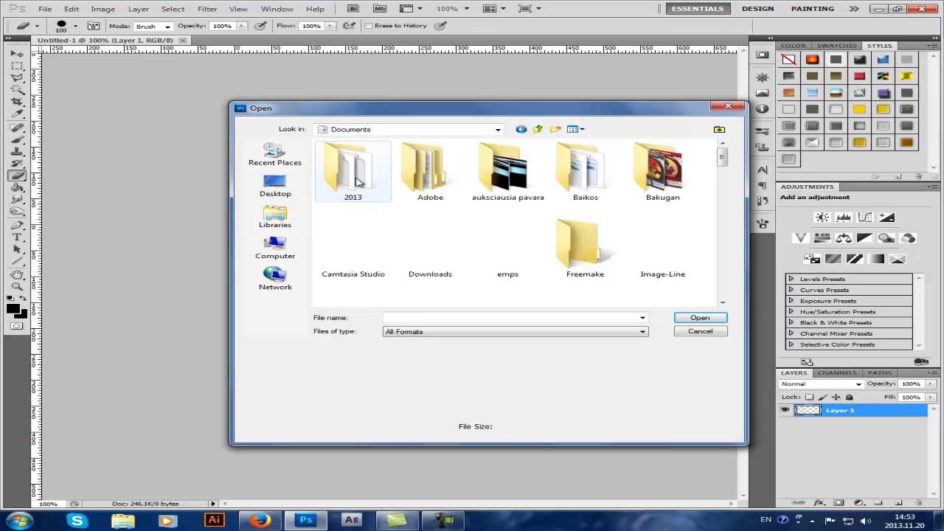
double_click(348, 169)
scroll(683, 253, down, 1)
scroll(683, 253, down, 3)
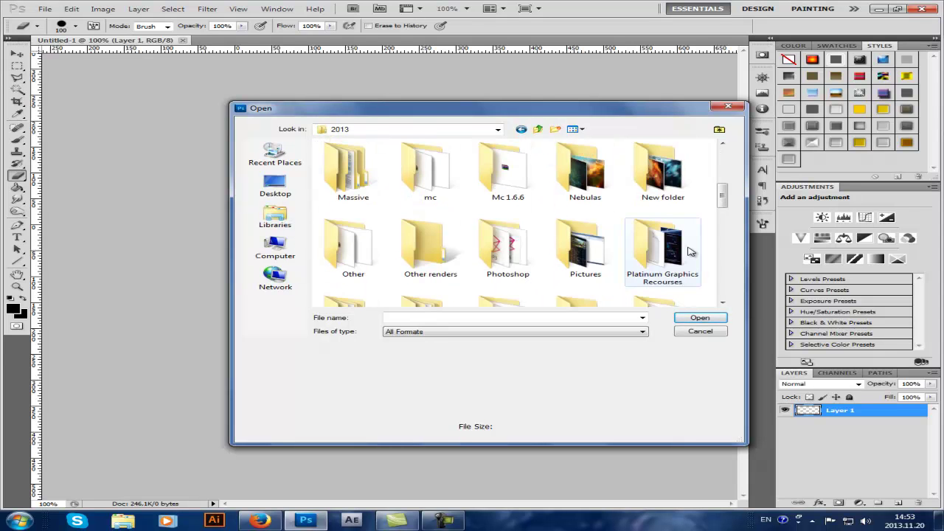
double_click(436, 244)
drag(723, 163, 733, 222)
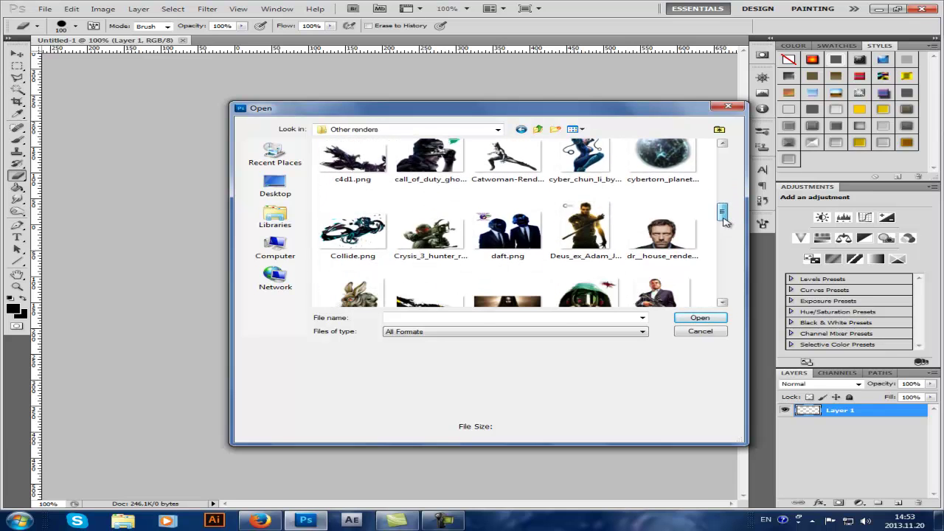
click(430, 232)
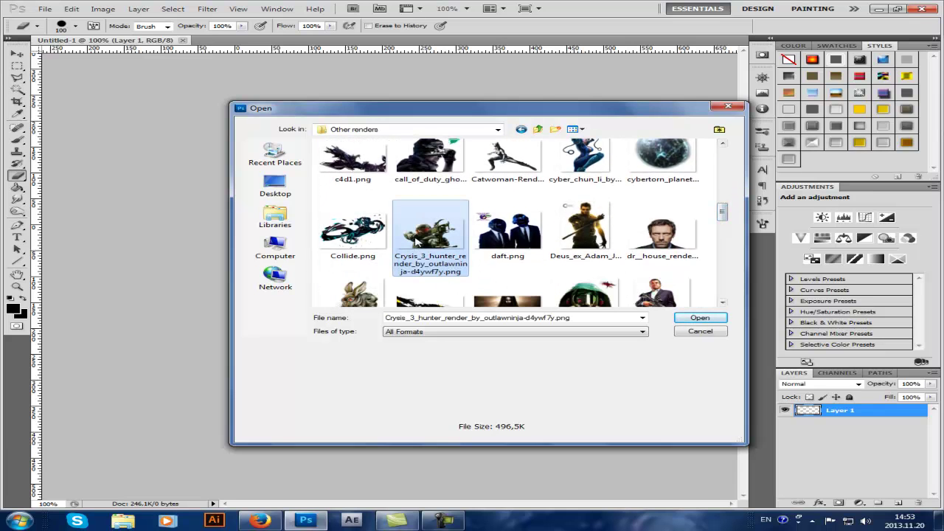
click(697, 318)
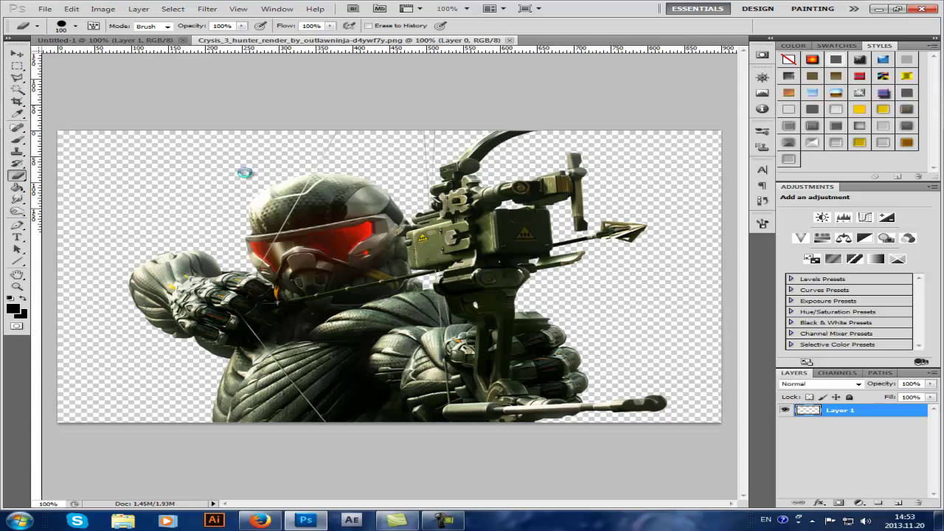
Step: Bring the hunter render into Untitled-1 and scale it proportionally to a little under half size, positioned with the helmet near the canvas centre
click(16, 56)
drag(281, 180, 204, 236)
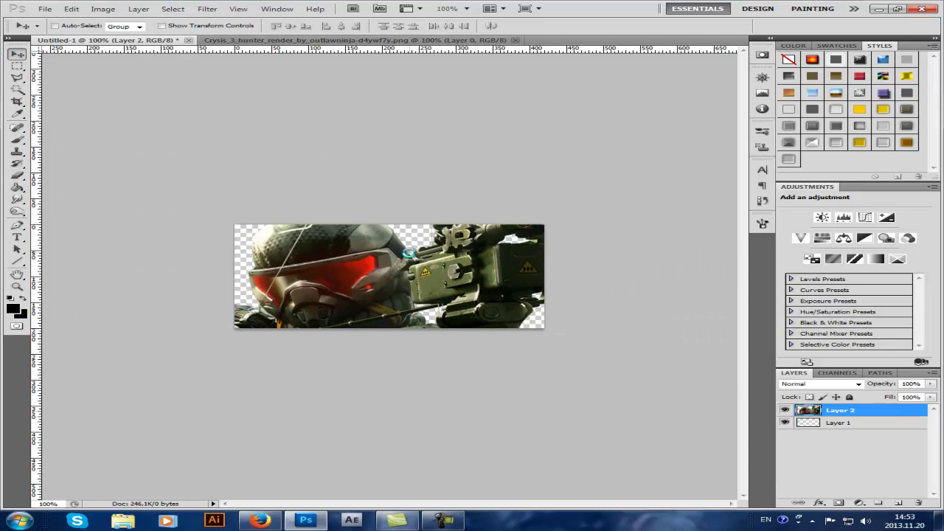
key(ctrl+t)
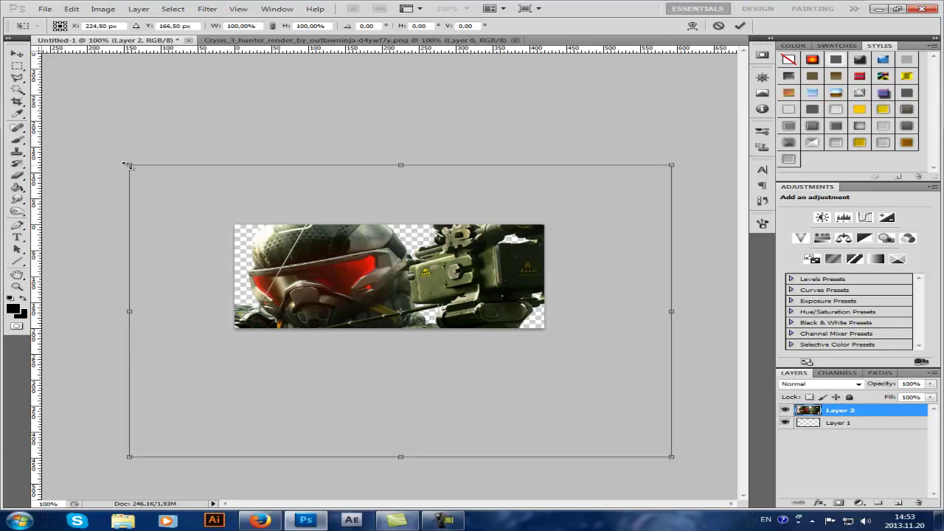
drag(126, 163, 265, 225)
drag(340, 256, 333, 247)
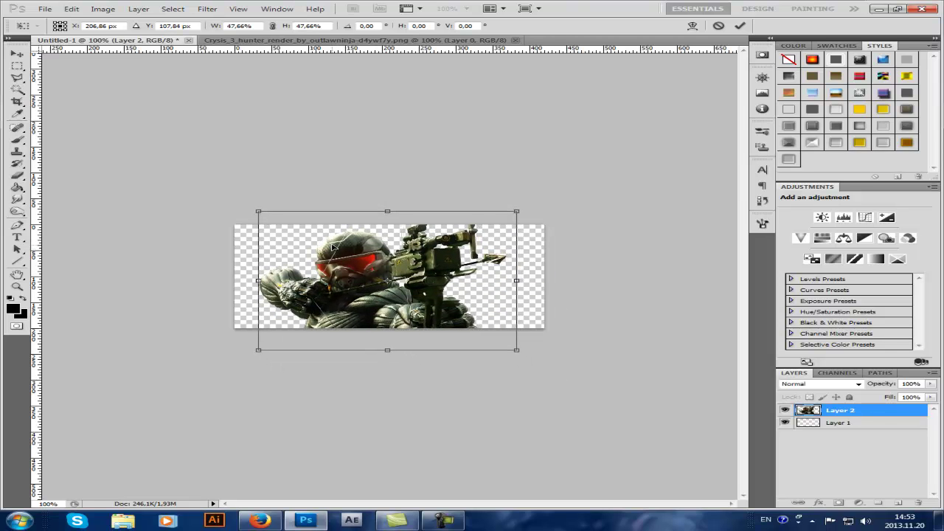
drag(259, 212, 269, 218)
mouse_move(321, 249)
mouse_down()
mouse_move(306, 237)
mouse_move(311, 244)
mouse_up()
key(Return)
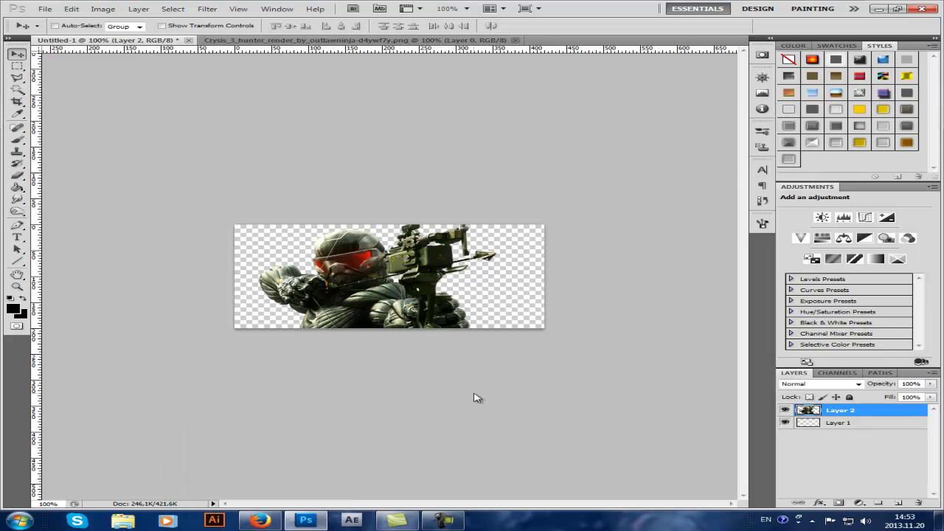
Step: Switch to Firefox and copy the full-size Crysis 3 image from the deviantart.net page
click(279, 520)
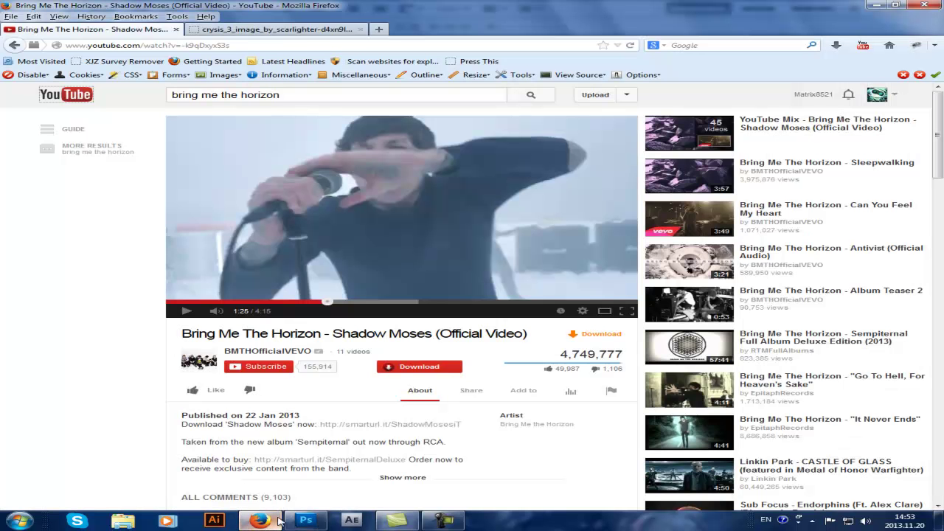
click(222, 31)
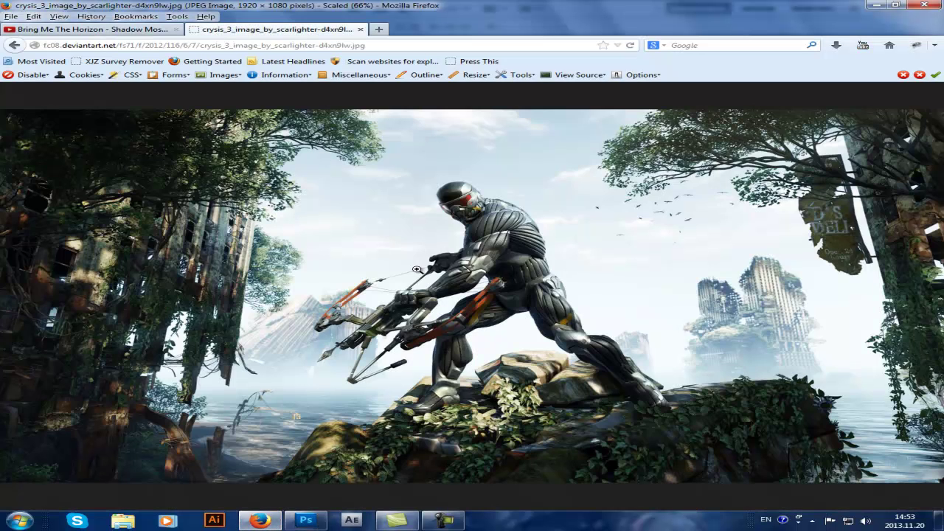
click(463, 306)
right_click(434, 262)
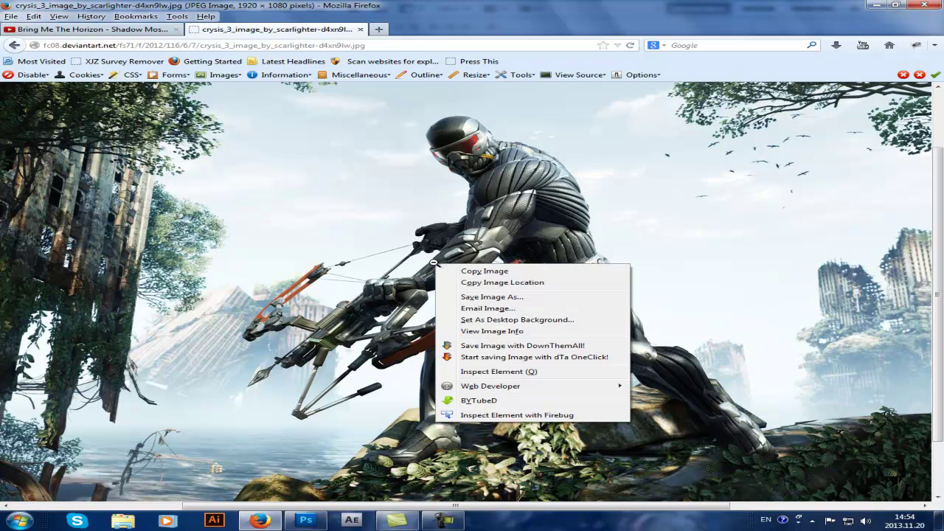
click(499, 271)
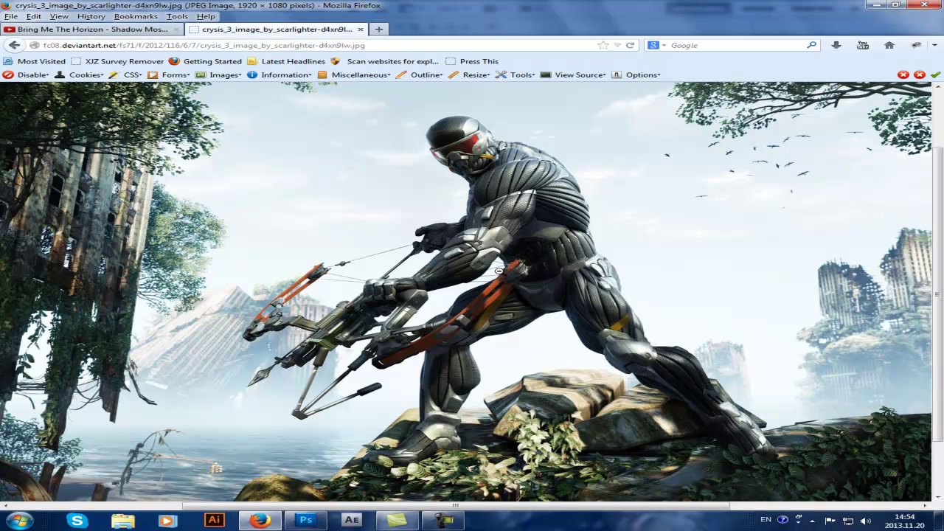
Step: Return to Photoshop and paste the copied Crysis 3 image into Layer 1, beneath the render
click(306, 520)
click(845, 424)
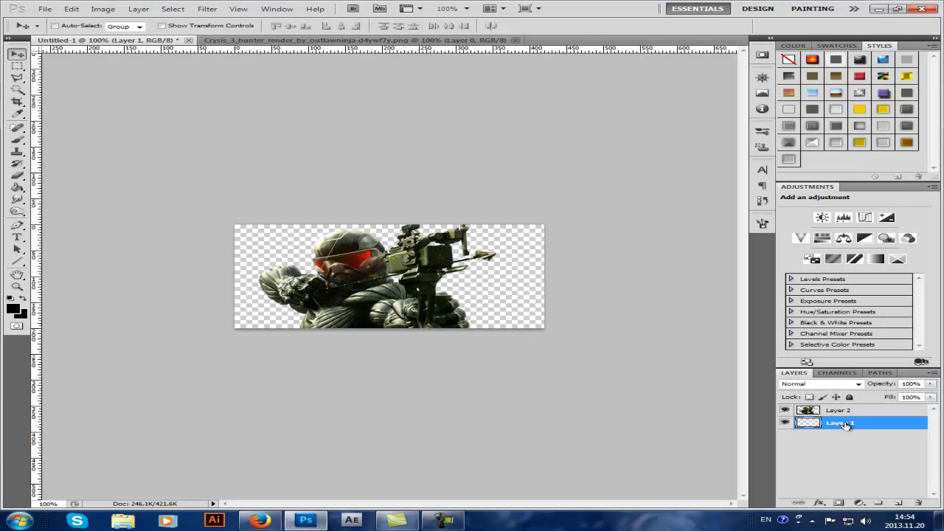
key(ctrl+v)
Step: Scale the pasted background image proportionally to about 25% and position it so it covers the whole canvas behind the render
key(ctrl+t)
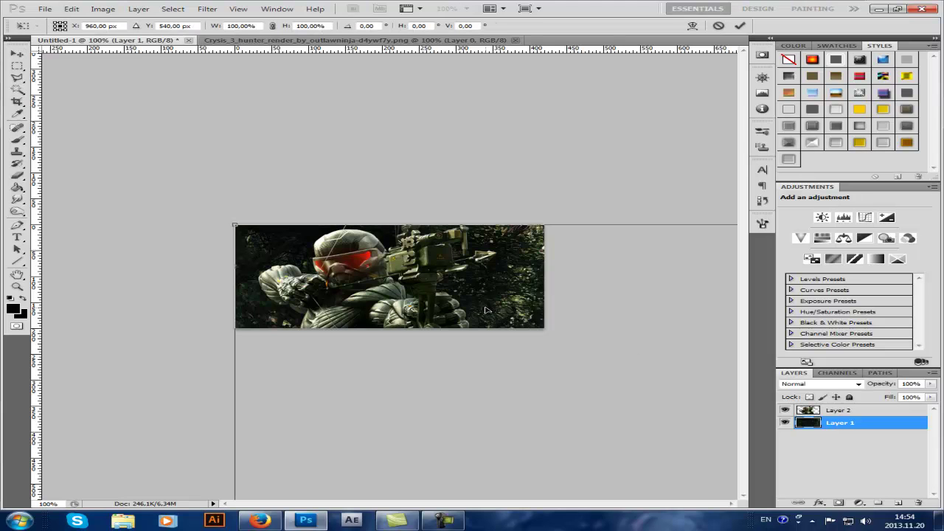
drag(399, 302, 317, 152)
mouse_move(153, 79)
mouse_down()
mouse_move(518, 288)
mouse_move(298, 202)
mouse_move(148, 97)
mouse_up()
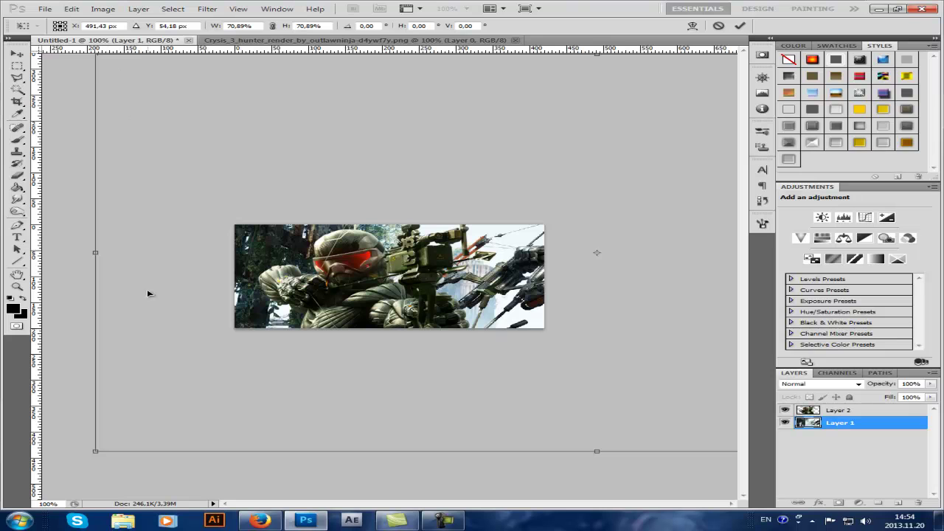
drag(95, 452, 558, 233)
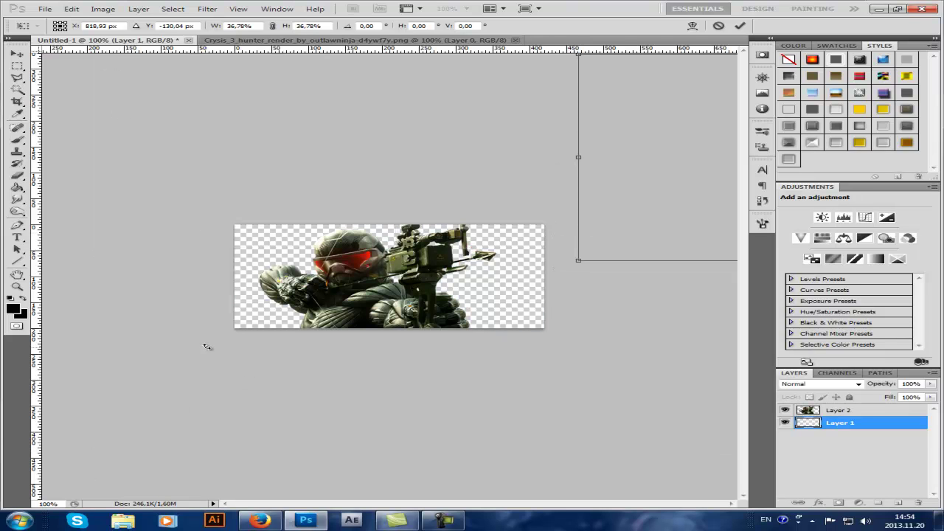
drag(660, 183, 111, 203)
drag(575, 386, 545, 366)
drag(460, 302, 468, 300)
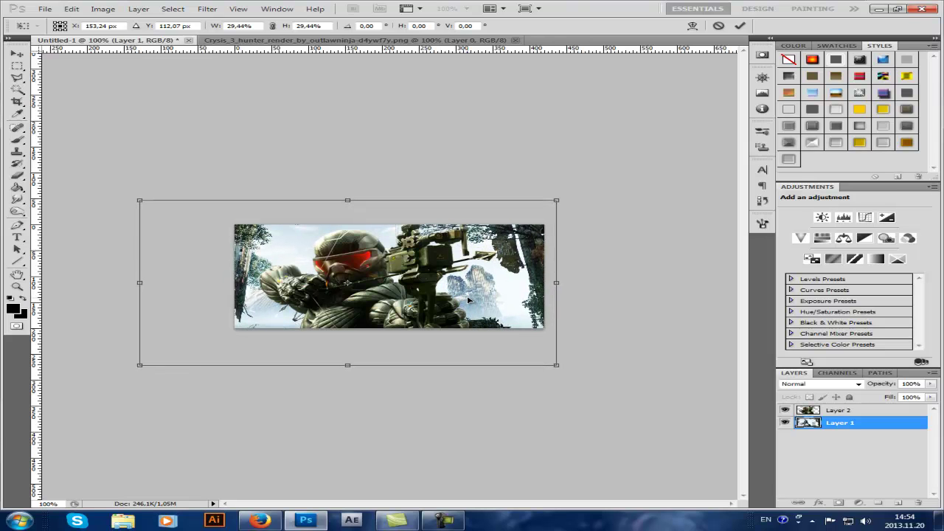
drag(140, 201, 204, 224)
mouse_move(299, 257)
mouse_down()
mouse_move(277, 244)
mouse_move(288, 246)
mouse_up()
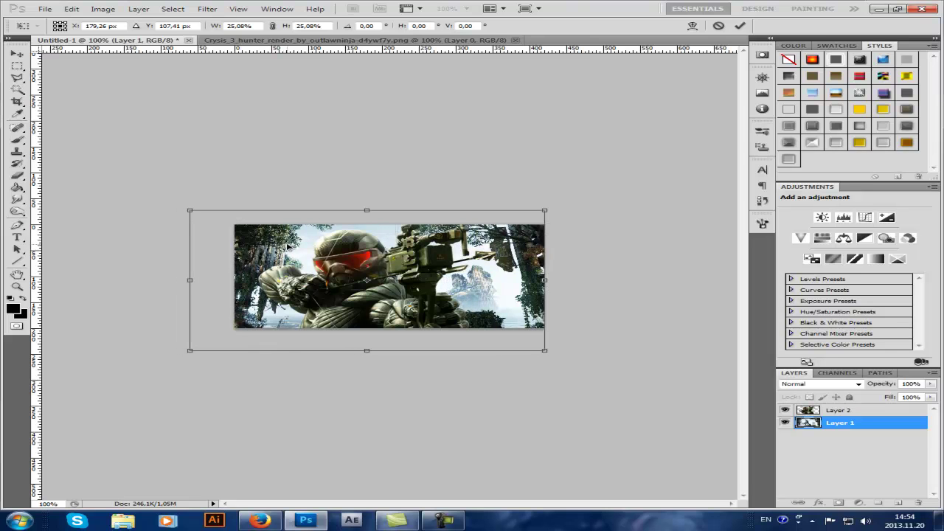
key(Return)
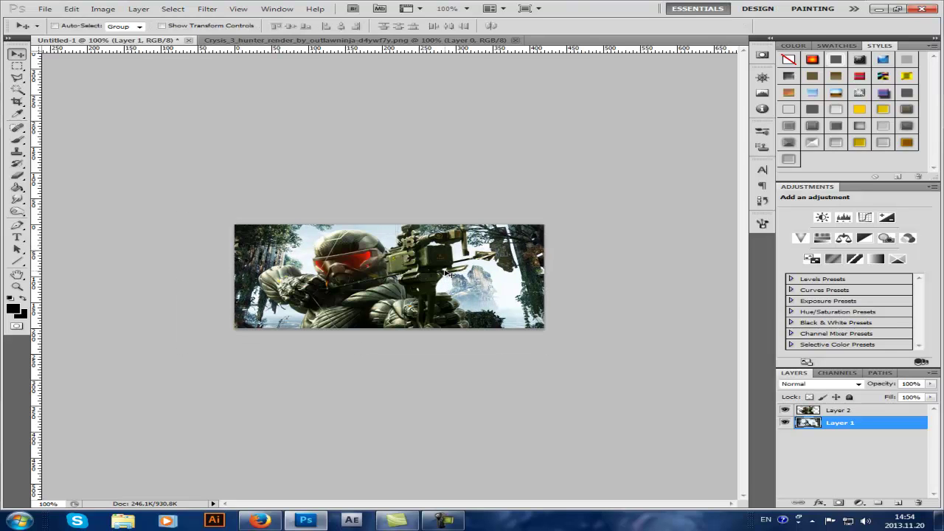
Step: Hide the render layer, duplicate Layer 1, and move the duplicate beneath the original as a hidden layer
click(786, 412)
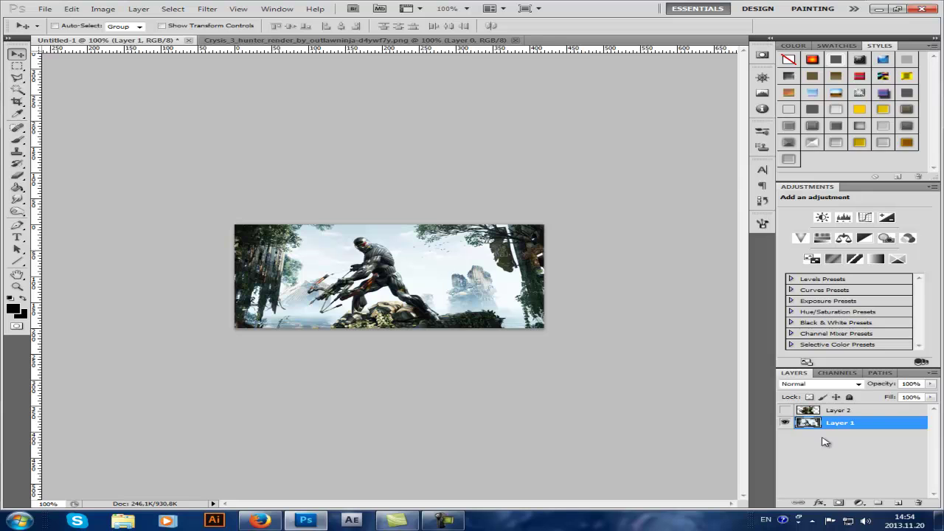
key(ctrl+j)
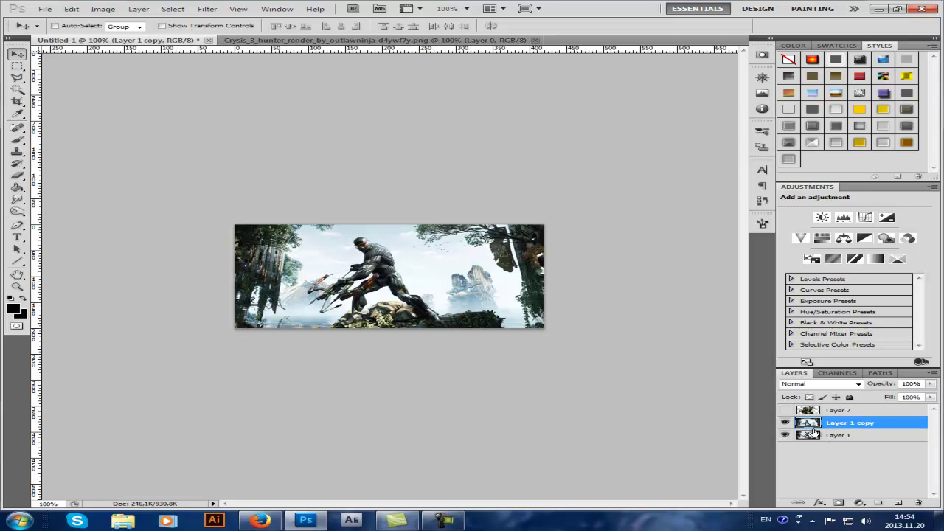
drag(862, 424, 853, 443)
click(785, 435)
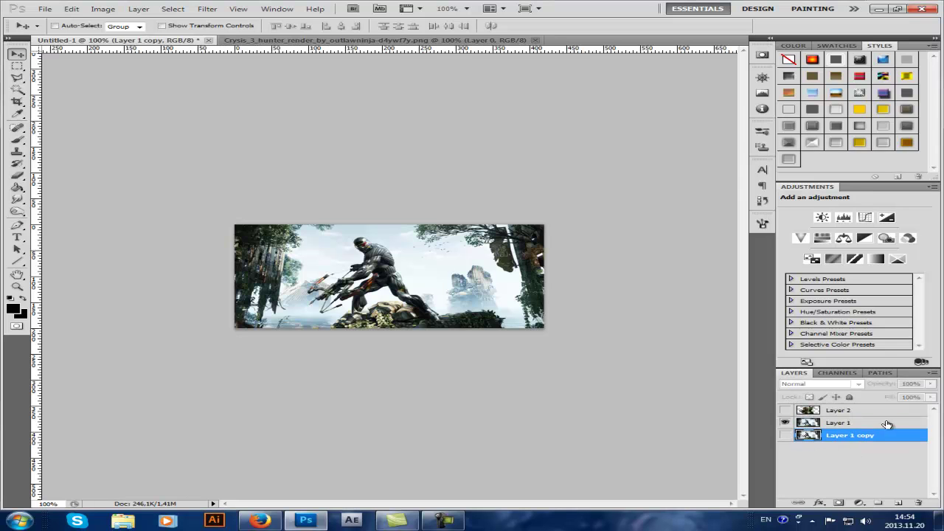
Step: Apply a Gaussian Blur with a small radius of about 3 pixels to Layer 1
click(878, 422)
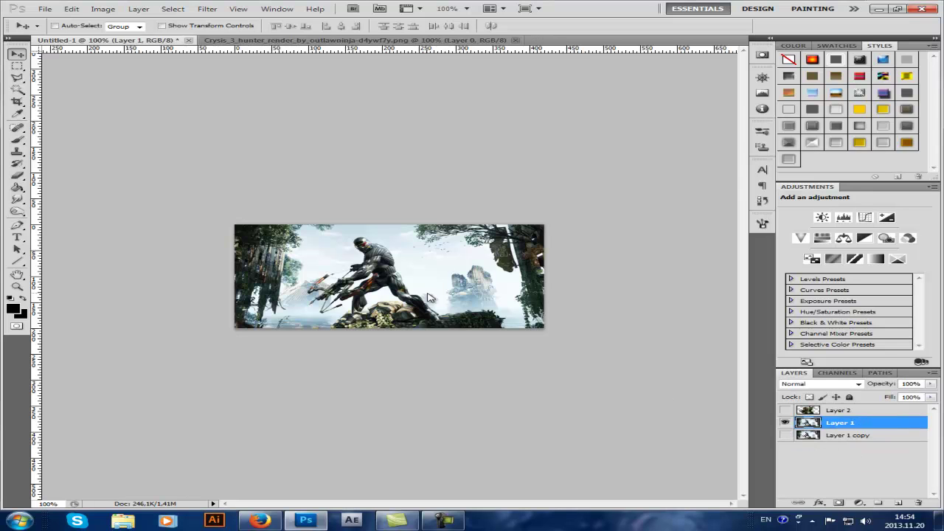
click(203, 9)
mouse_move(268, 104)
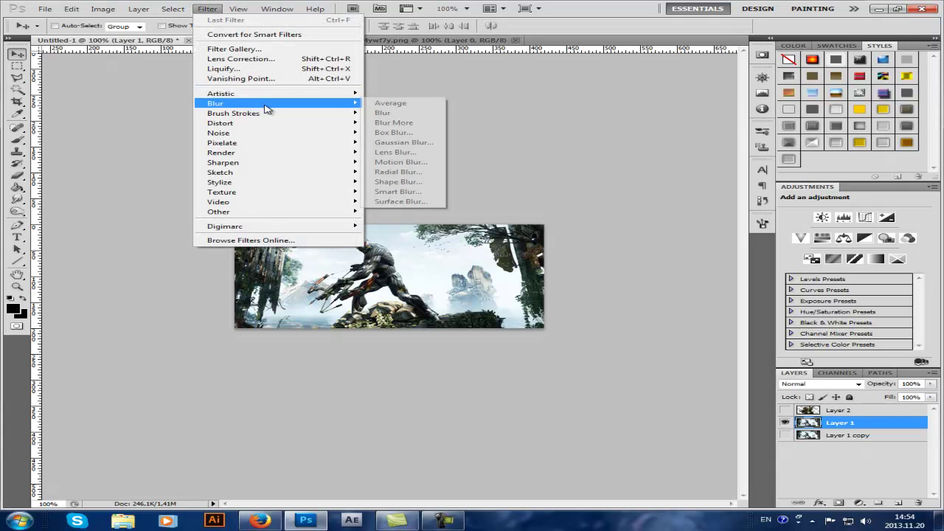
click(413, 143)
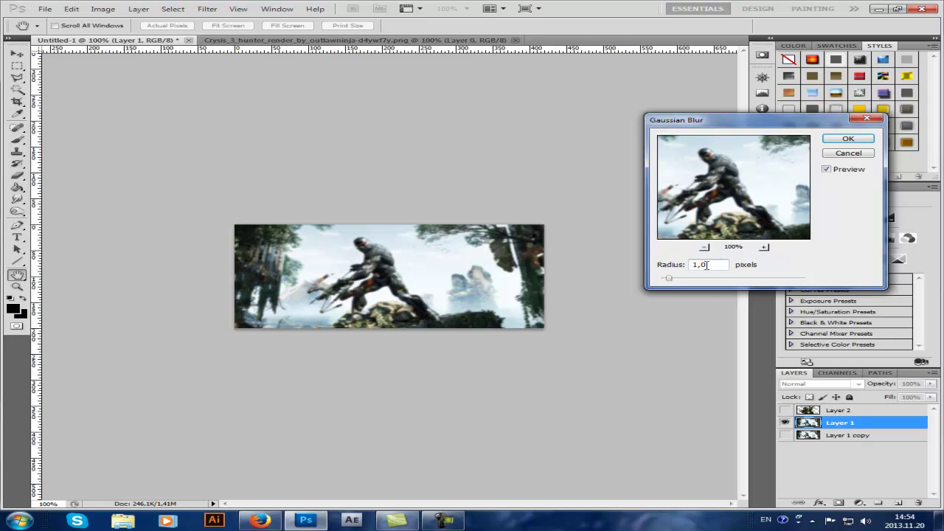
text(23)
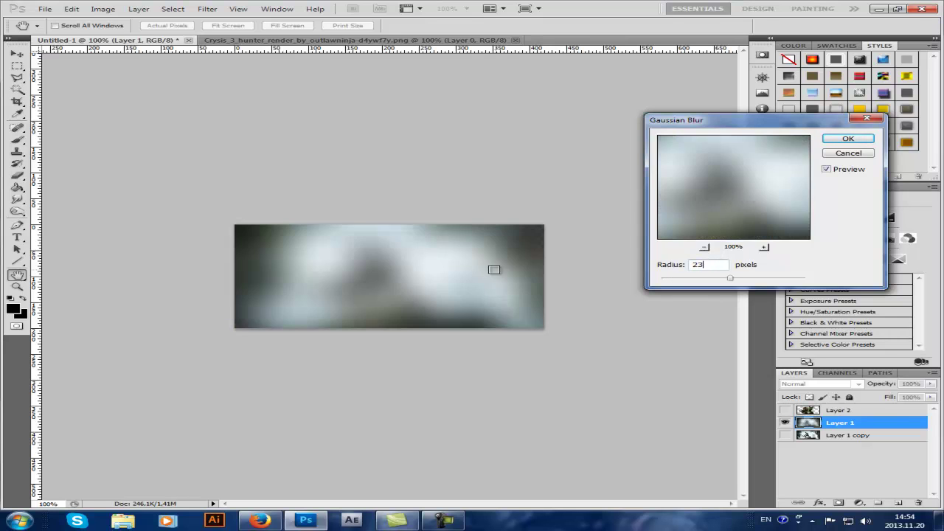
key(BackSpace)
text(3)
click(845, 140)
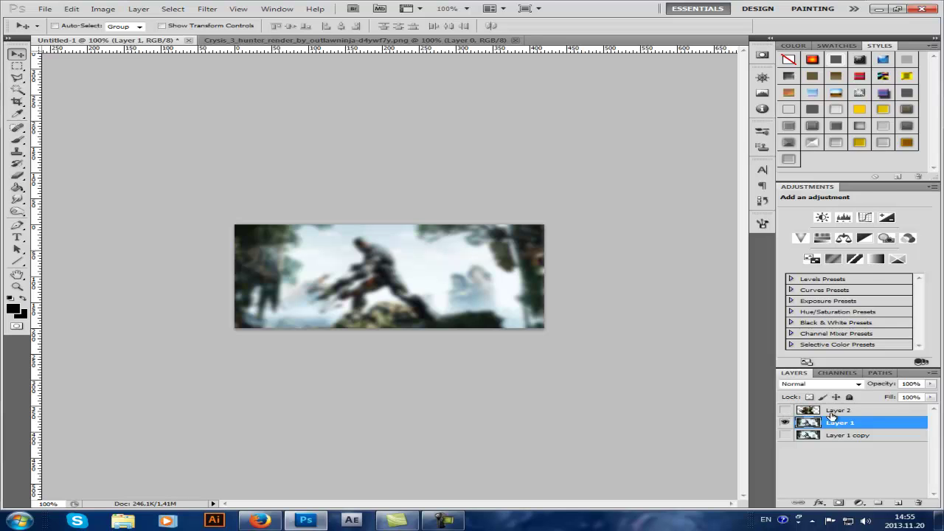
Step: Try a duplicate of the blurred Layer 1 in Color Dodge blend mode, and delete the duplicate
key(ctrl+j)
click(819, 384)
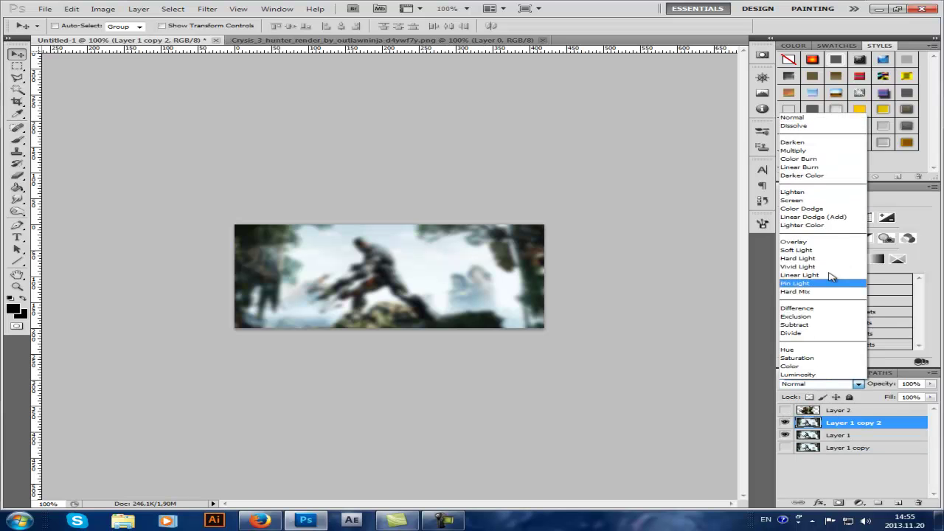
click(817, 210)
right_click(870, 426)
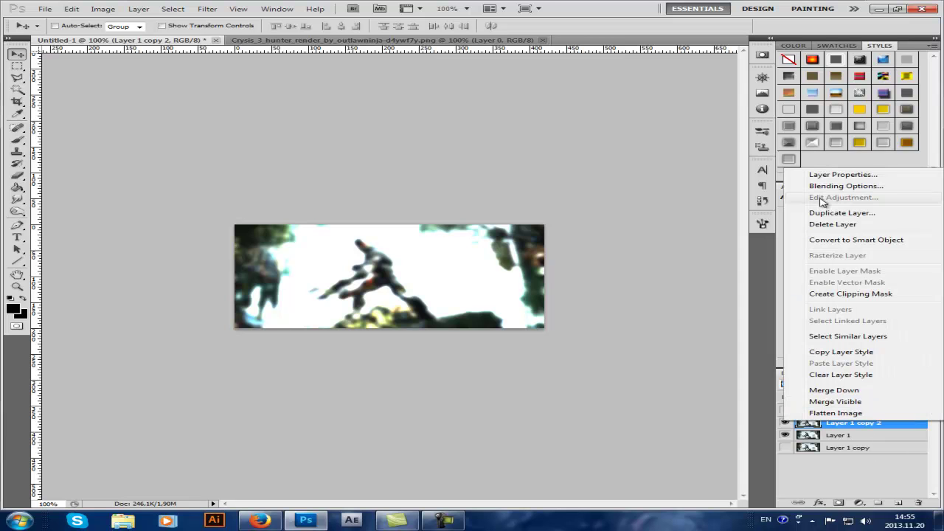
click(824, 224)
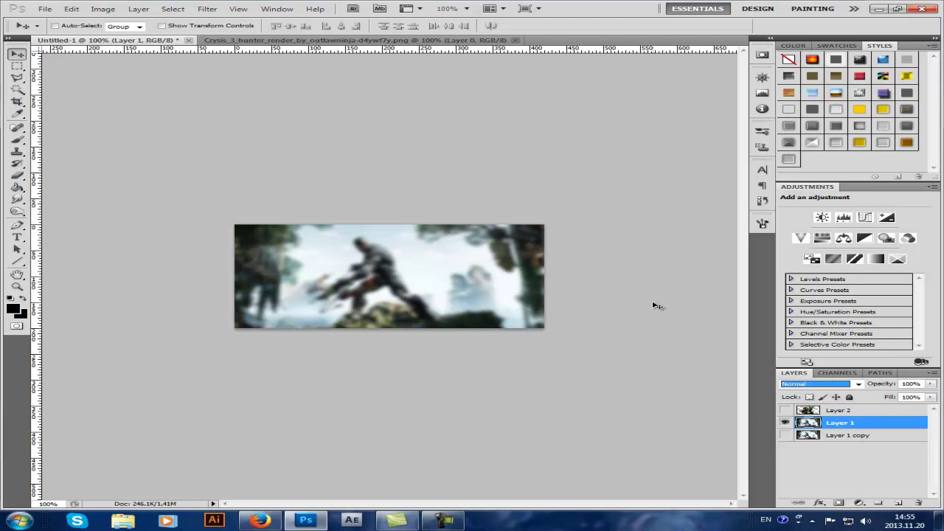
Step: Make the hunter render on Layer 2 visible again
click(785, 419)
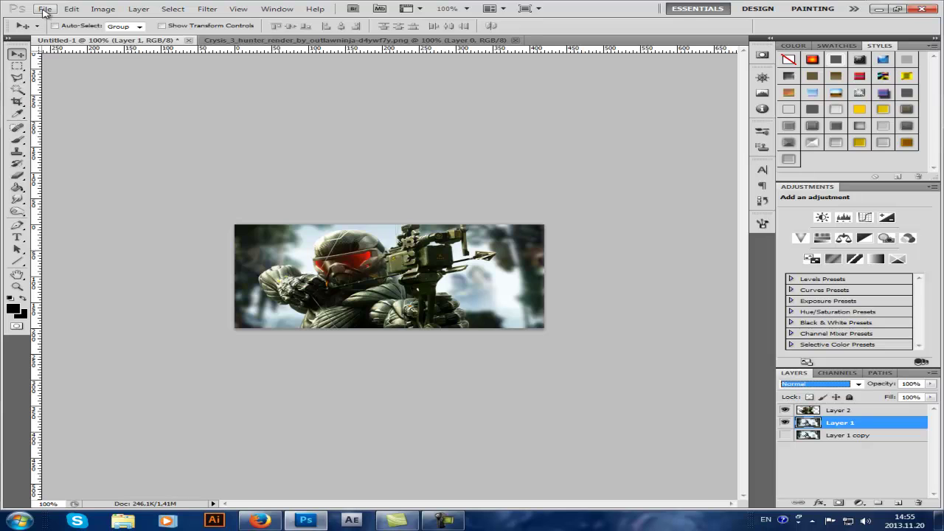
Step: Browse the C4D folders in the 2013 library, including Phantom arts, for an abstract render to open
click(44, 8)
click(59, 27)
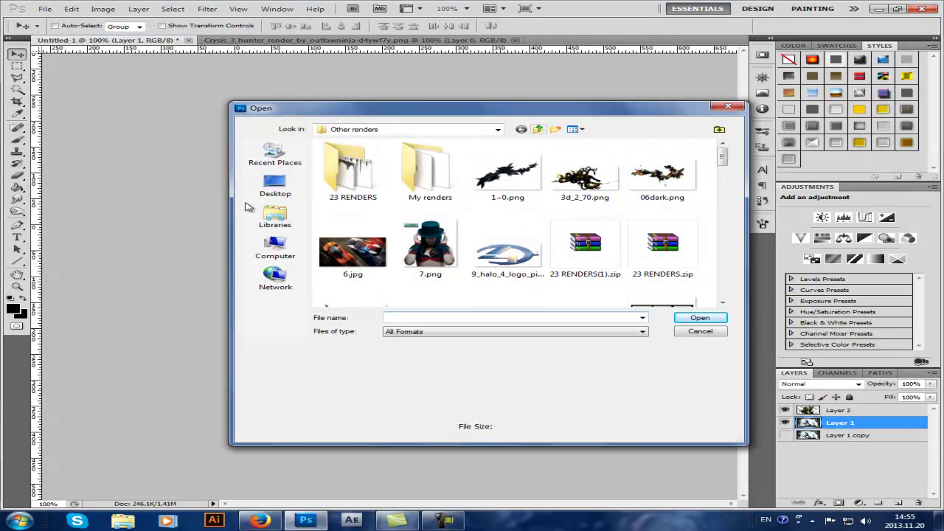
click(275, 216)
double_click(339, 161)
double_click(352, 163)
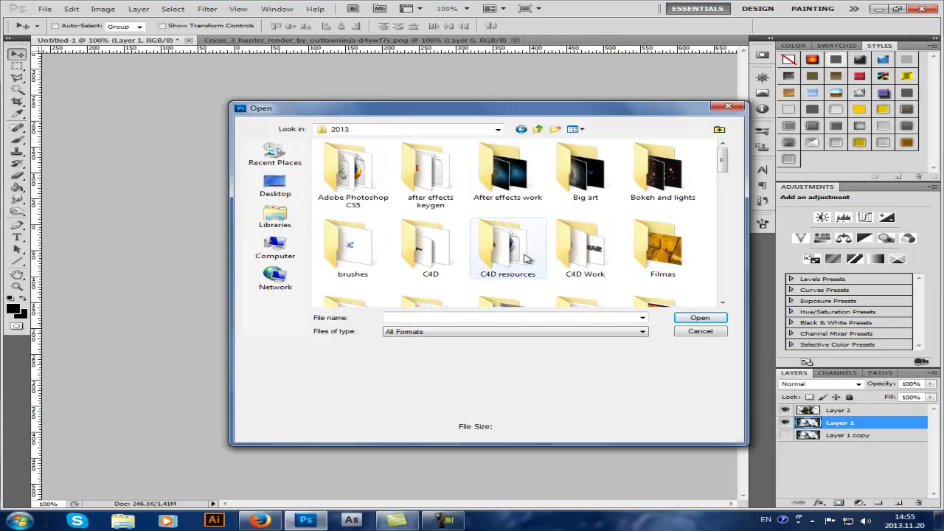
double_click(430, 247)
double_click(344, 177)
click(539, 130)
double_click(430, 174)
click(539, 130)
mouse_move(724, 158)
mouse_down()
mouse_move(724, 234)
mouse_move(724, 158)
mouse_up()
double_click(507, 174)
drag(724, 199, 722, 251)
click(539, 130)
double_click(607, 174)
click(521, 129)
double_click(580, 248)
click(520, 129)
double_click(663, 168)
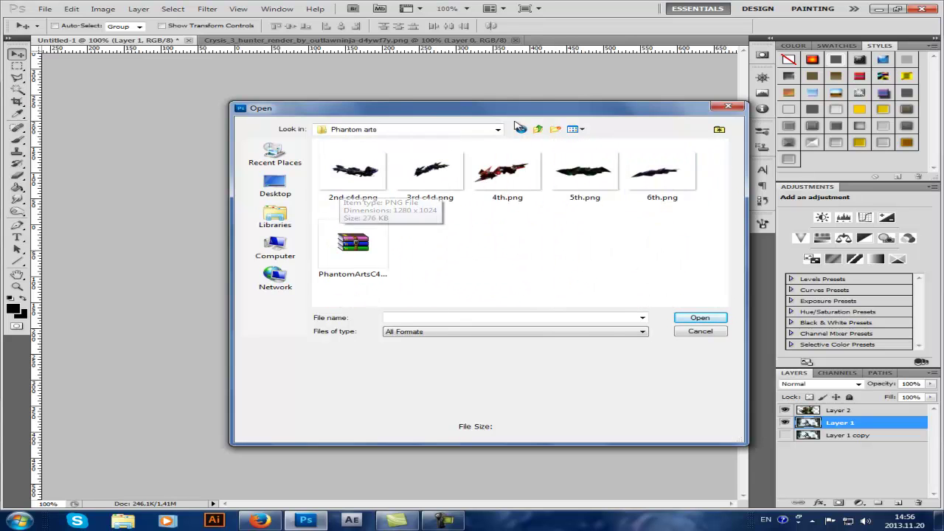
click(353, 171)
right_click(329, 145)
click(597, 489)
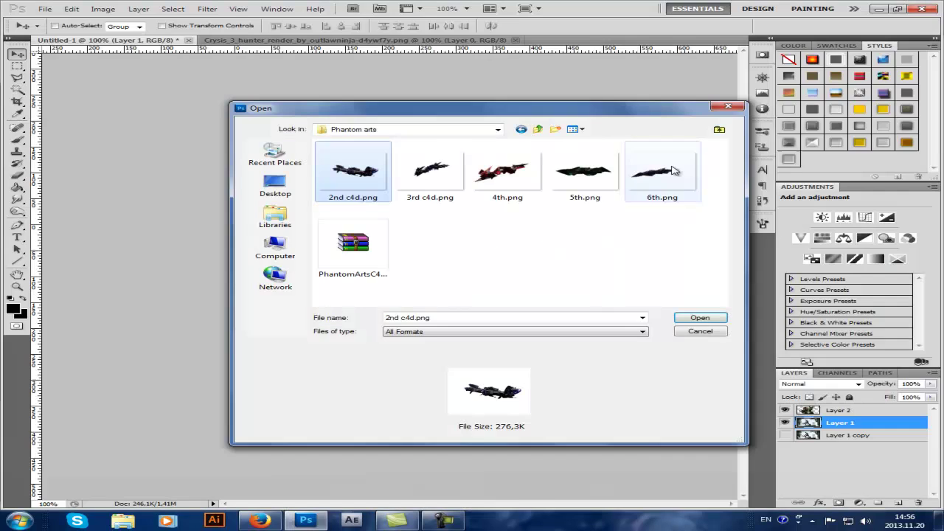
click(538, 129)
drag(723, 161, 727, 186)
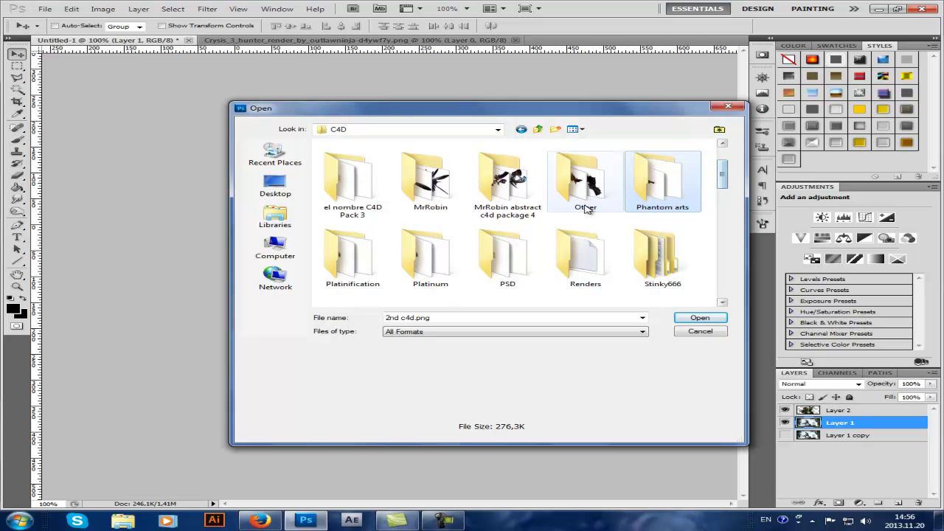
drag(726, 175, 728, 192)
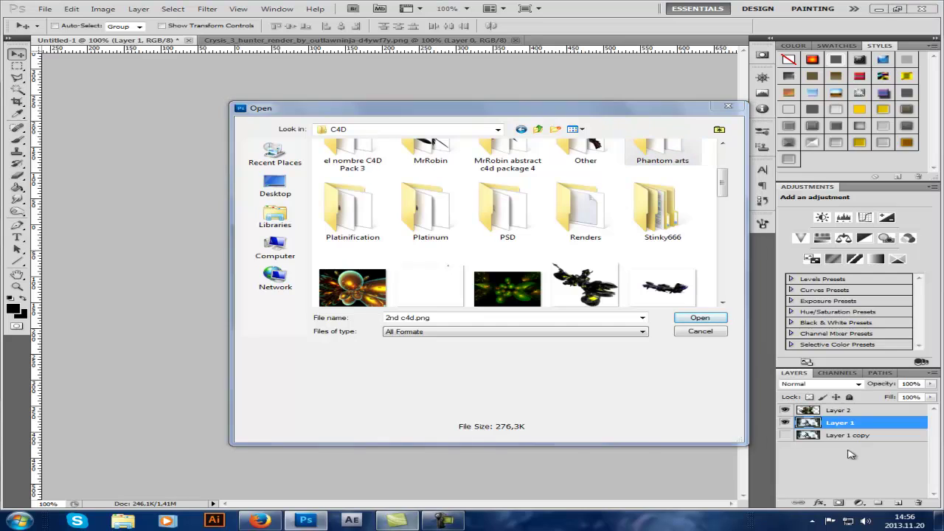
Step: Switch to Windows Explorer, open the Random folder in 2013-11-13, and preview its abstract PNG renders in Windows Photo Viewer
click(398, 520)
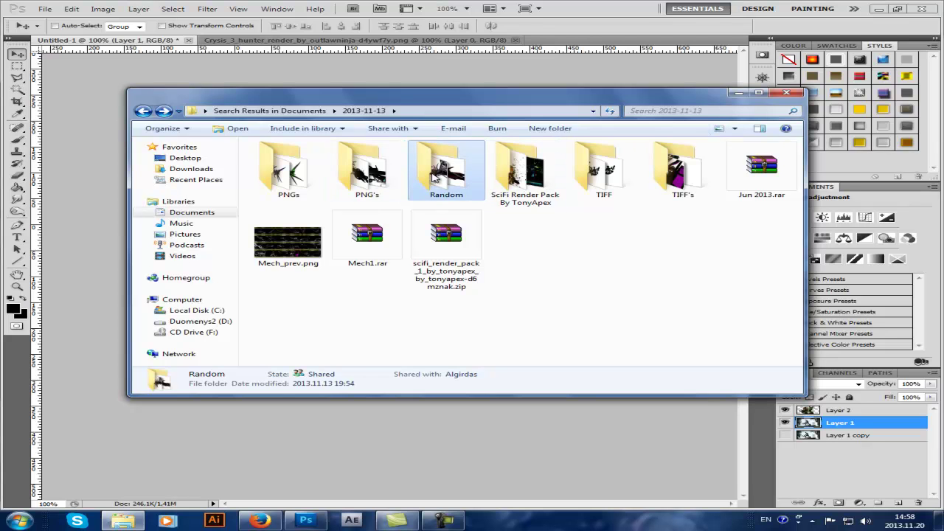
double_click(436, 176)
right_click(283, 232)
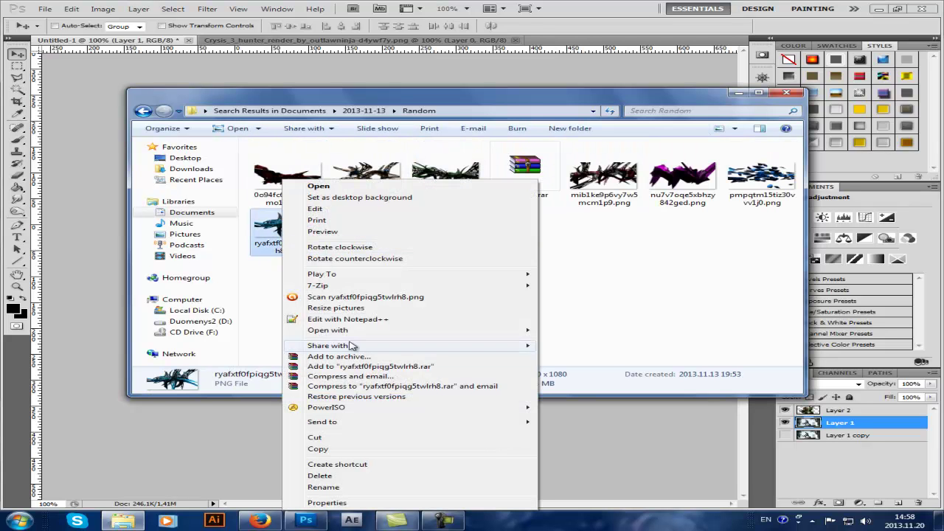
mouse_move(347, 330)
click(604, 449)
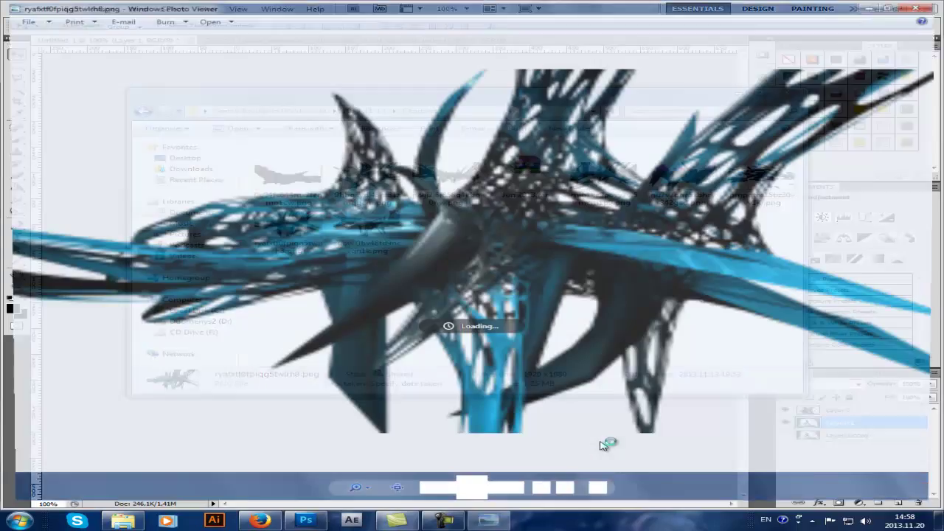
key(Right)
key(Right)
key(Right)
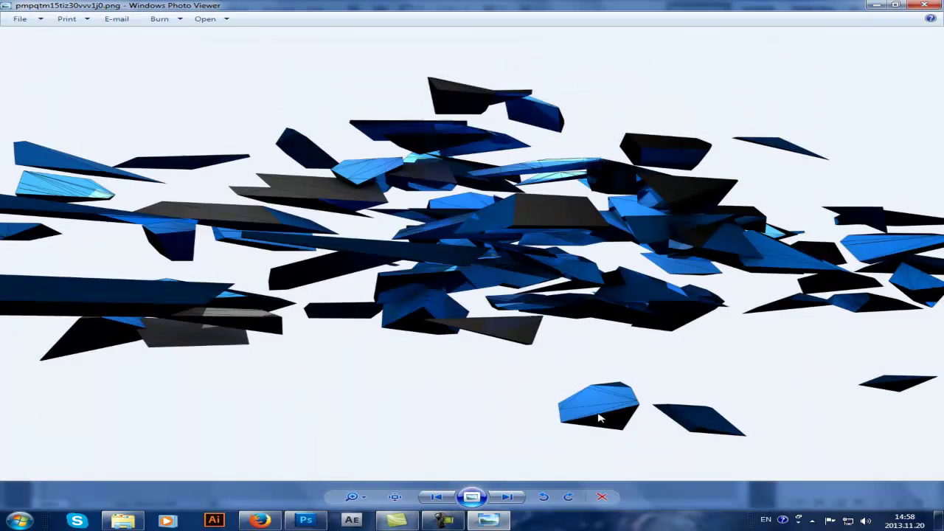
key(Right)
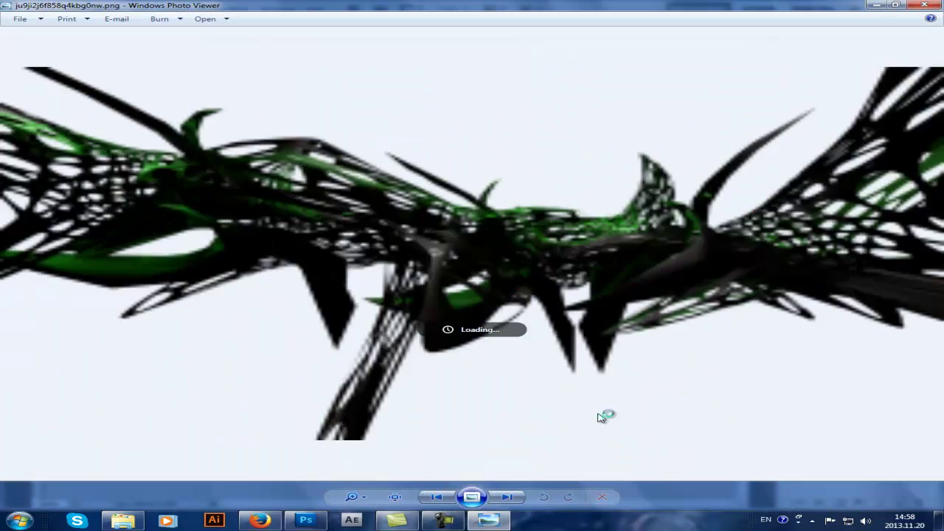
Step: Open the green-and-black render ju9ji2j6f858q4kbg0nw.png in Photoshop and copy it into the banner as a layer between Layer 2 and Layer 1
right_click(375, 112)
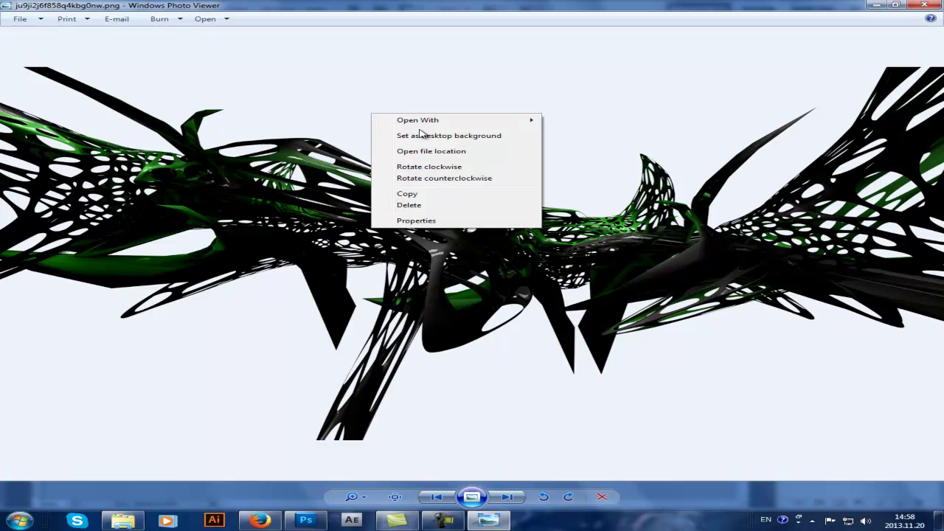
mouse_move(400, 120)
click(576, 185)
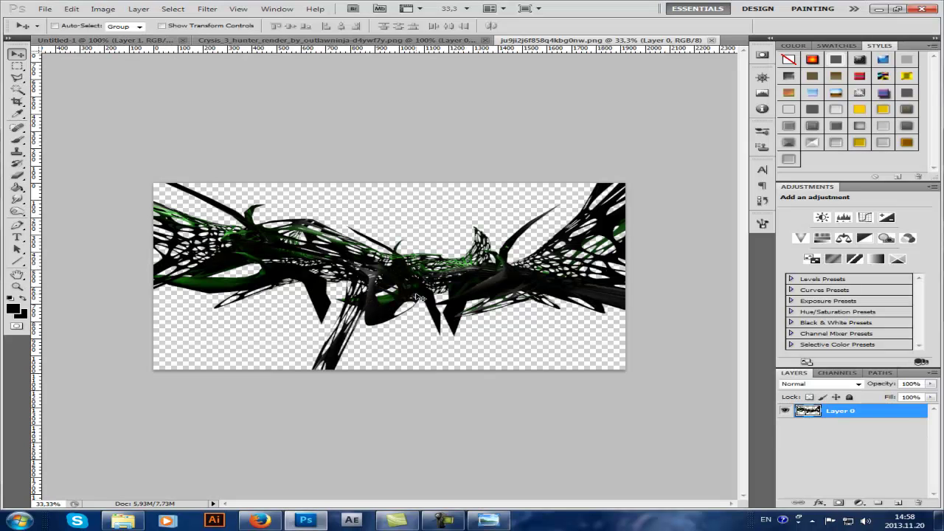
drag(280, 184, 299, 236)
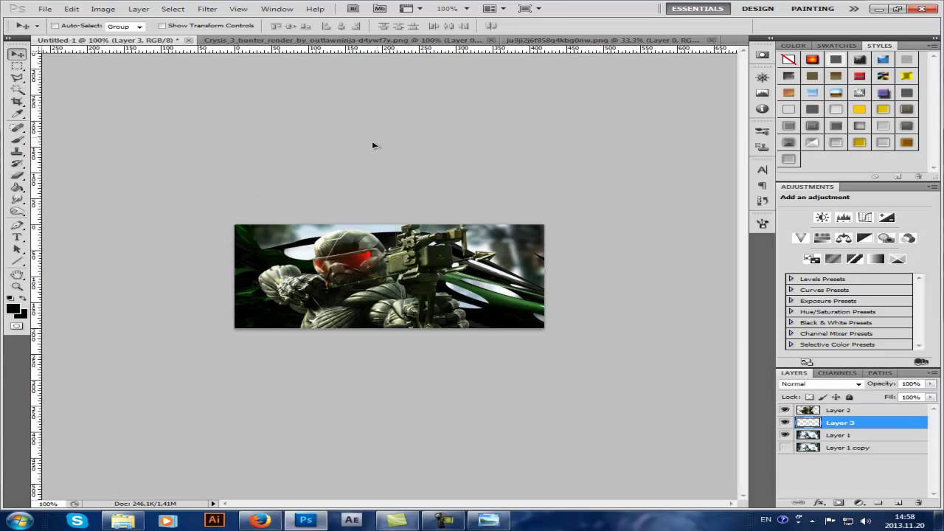
Step: Scale the abstract render on Layer 3 down and position it behind the hunter so its branches spread across both sides of the banner
key(ctrl+t)
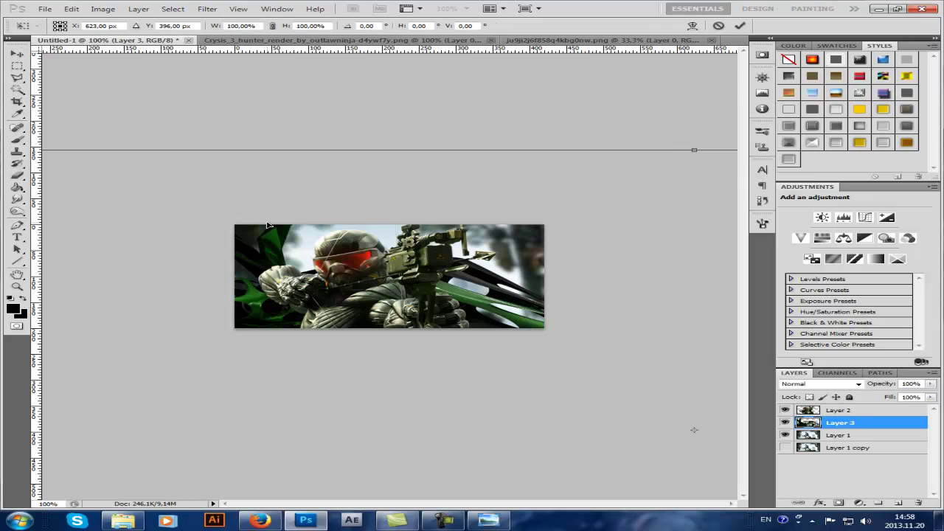
drag(169, 152, 164, 193)
drag(95, 148, 471, 297)
drag(563, 351, 185, 281)
drag(261, 161, 344, 167)
drag(348, 285, 319, 269)
drag(404, 155, 362, 151)
drag(326, 264, 343, 249)
key(Return)
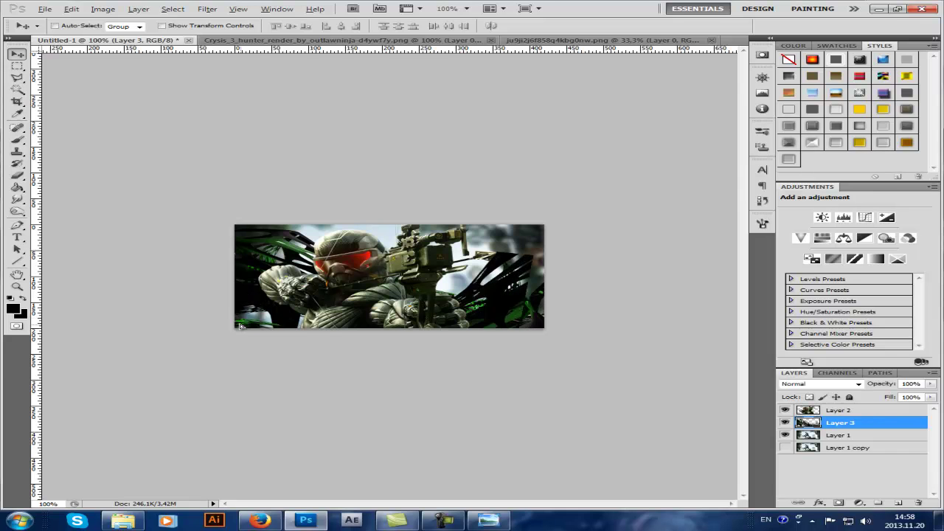
Step: Duplicate Layer 3, scale the copy to about 61%, and place it along the lower part of the banner behind the hunter
key(ctrl+j)
key(ctrl+t)
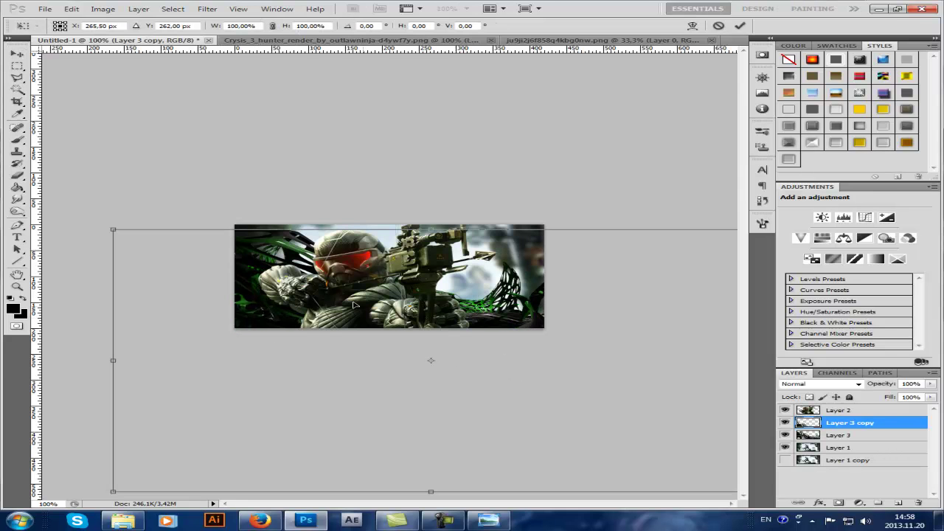
drag(113, 229, 359, 329)
drag(446, 394, 295, 322)
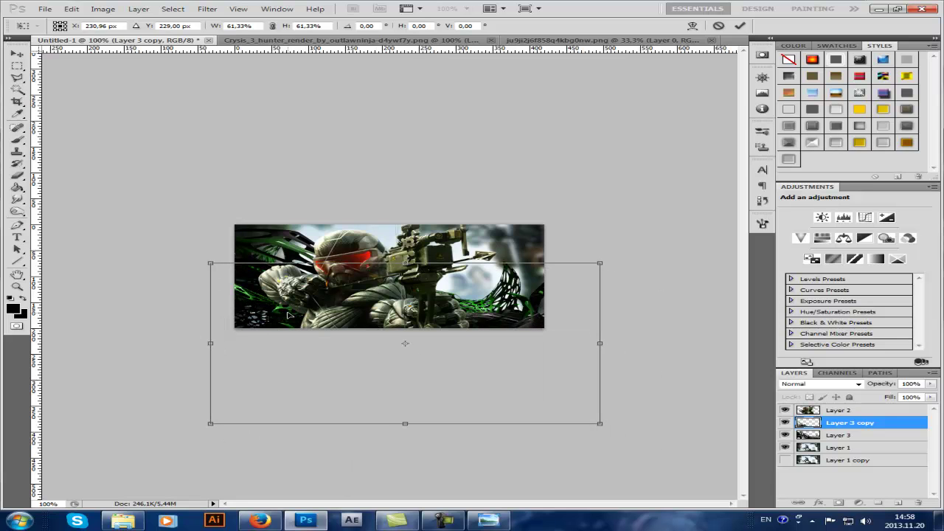
key(Return)
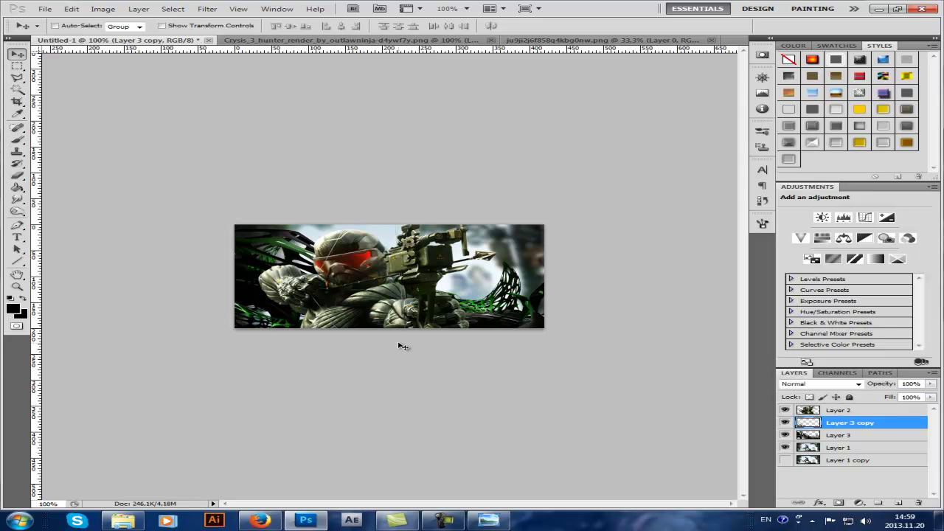
Step: Duplicate Layer 3 copy, move the new layer beneath Layer 3, and reposition its artwork behind the crossbow
alt+drag(374, 348, 336, 214)
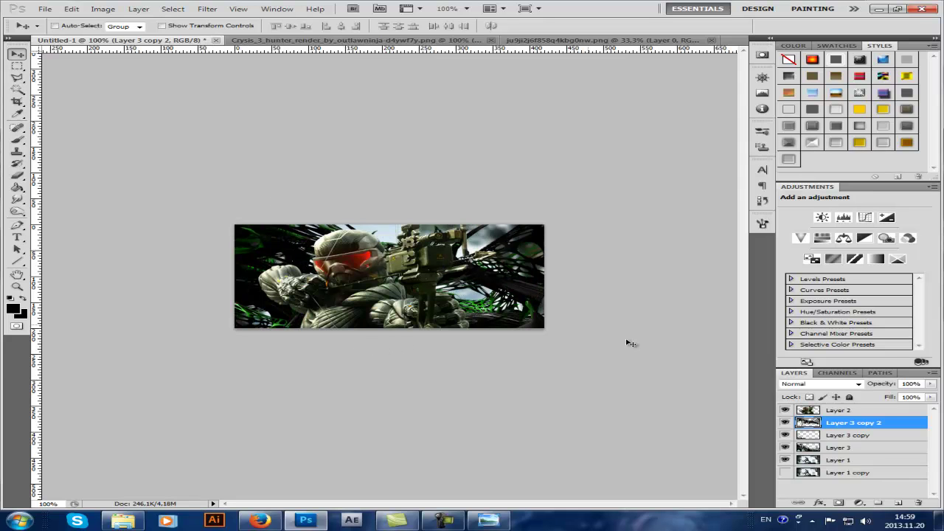
drag(832, 422, 834, 452)
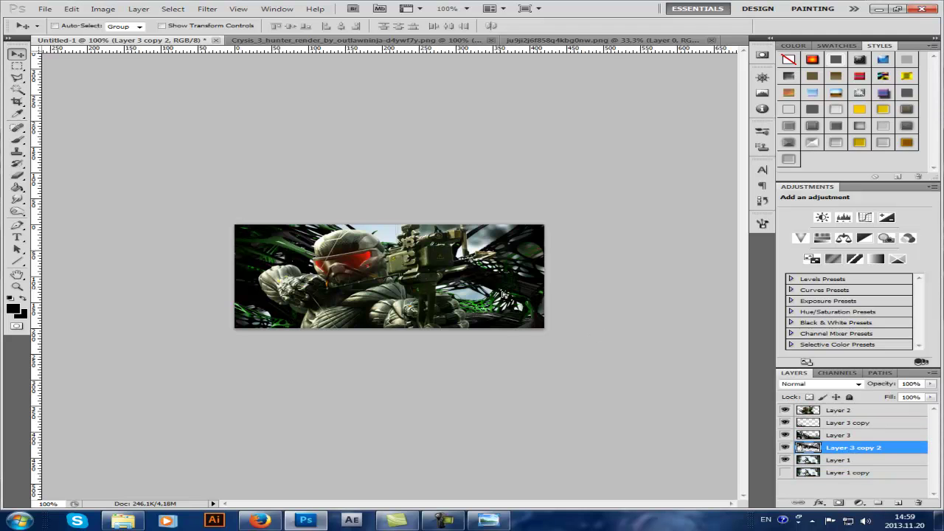
drag(461, 285, 439, 309)
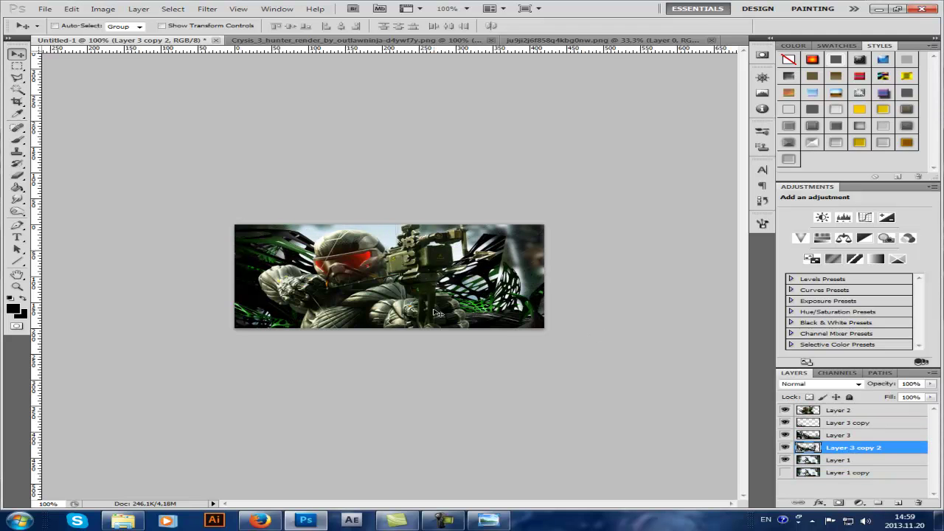
Step: Flip Layer 3 copy 2 vertically and rotate it to about -164° behind the hunter
key(ctrl+t)
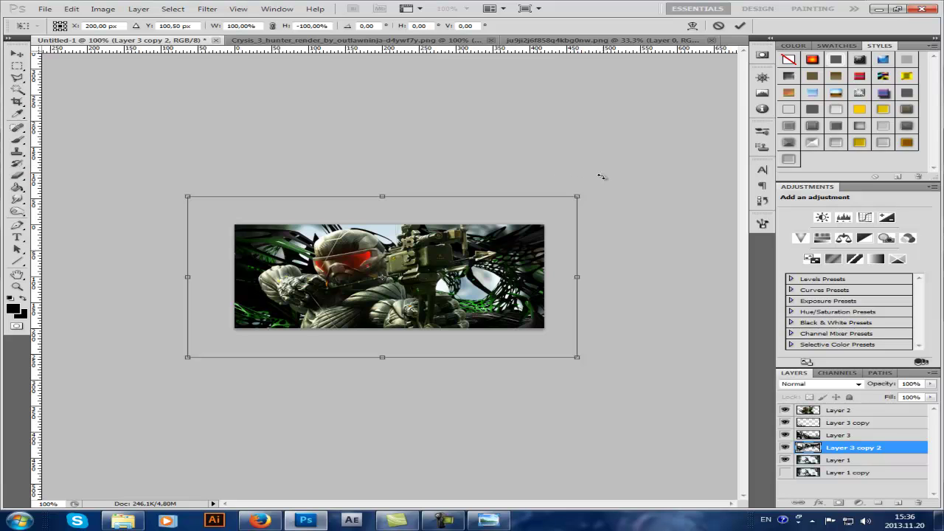
drag(602, 179, 512, 291)
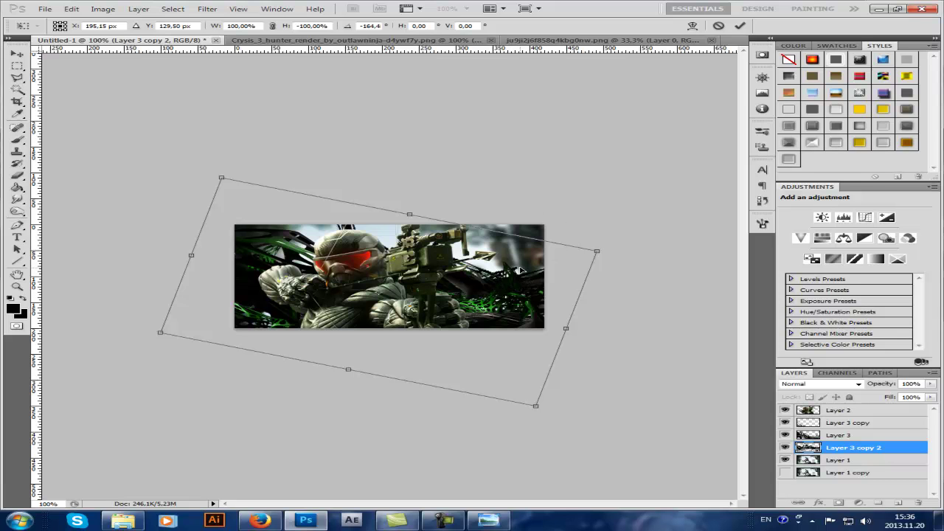
key(Return)
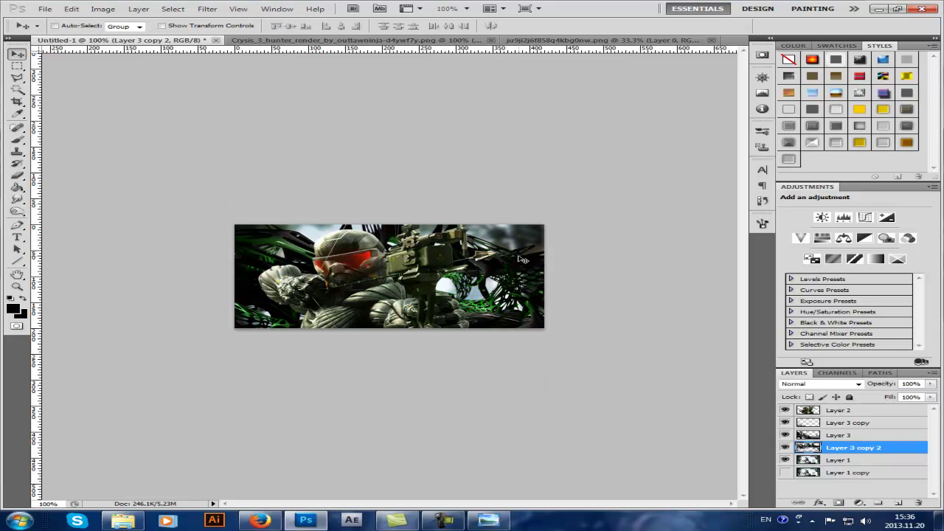
key(ctrl+u)
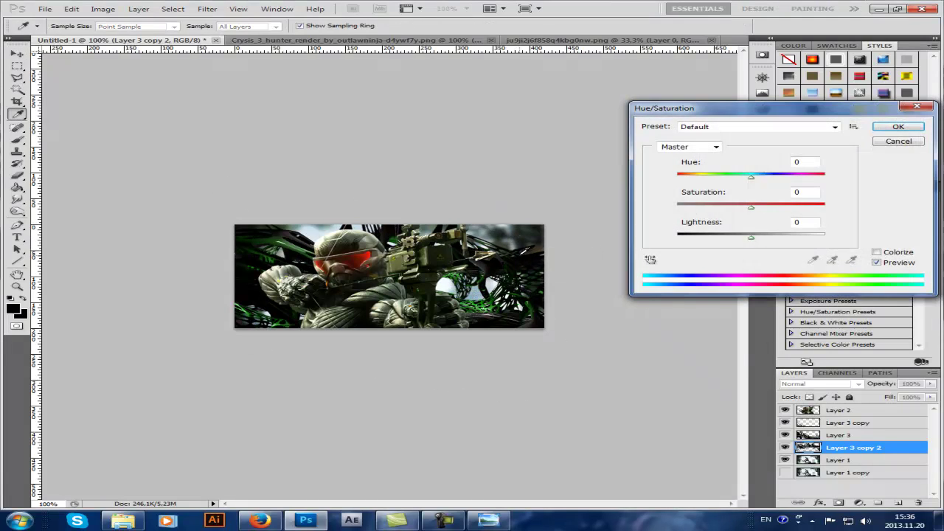
mouse_move(751, 178)
mouse_down()
mouse_move(696, 177)
mouse_move(766, 180)
mouse_move(722, 176)
mouse_move(761, 179)
mouse_move(720, 187)
mouse_move(752, 182)
mouse_up()
click(912, 141)
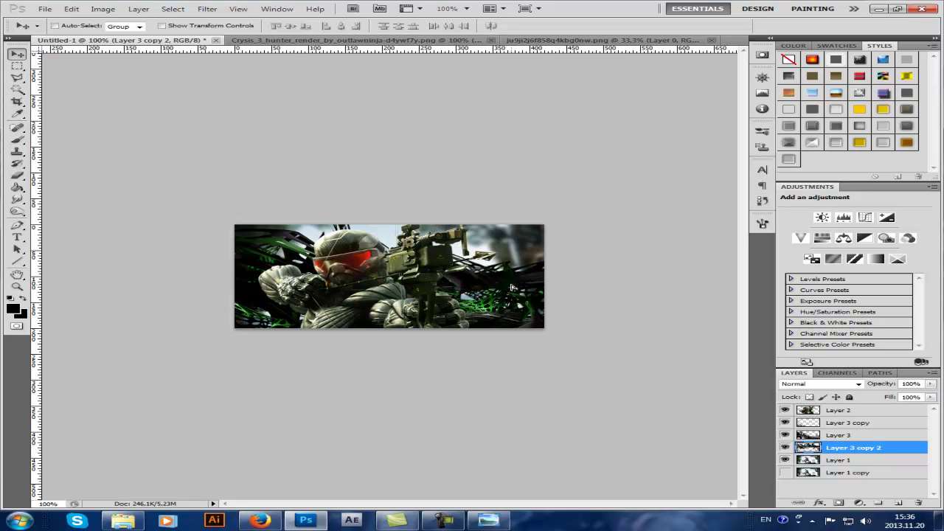
Step: Shift Layer 3 copy 2 slightly downward so its branches fill the lower right of the banner beneath the arrow
drag(508, 289, 519, 303)
key(Down)
key(Down)
key(Down)
key(Down)
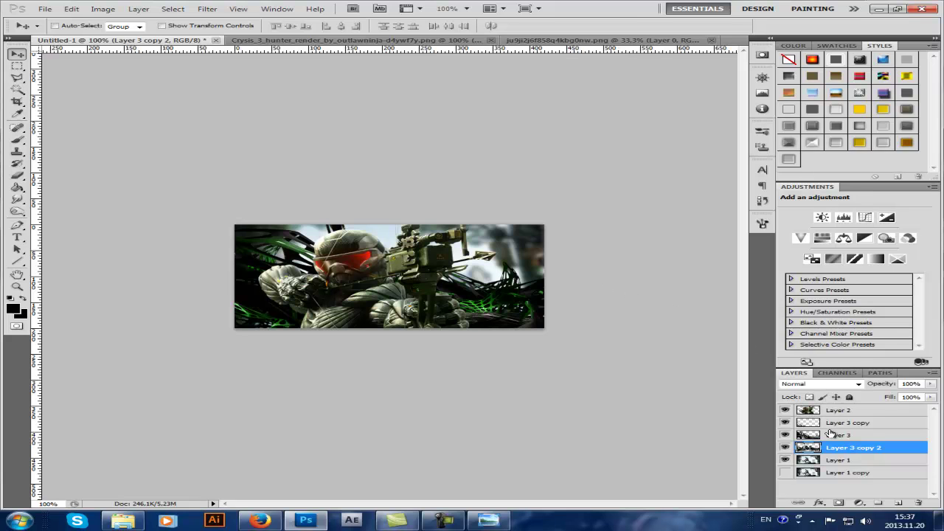
Step: Try Layer 3 copy 2 in front of the hunter, shifted to the lower left, and restore its place beneath Layer 3
drag(846, 450, 846, 411)
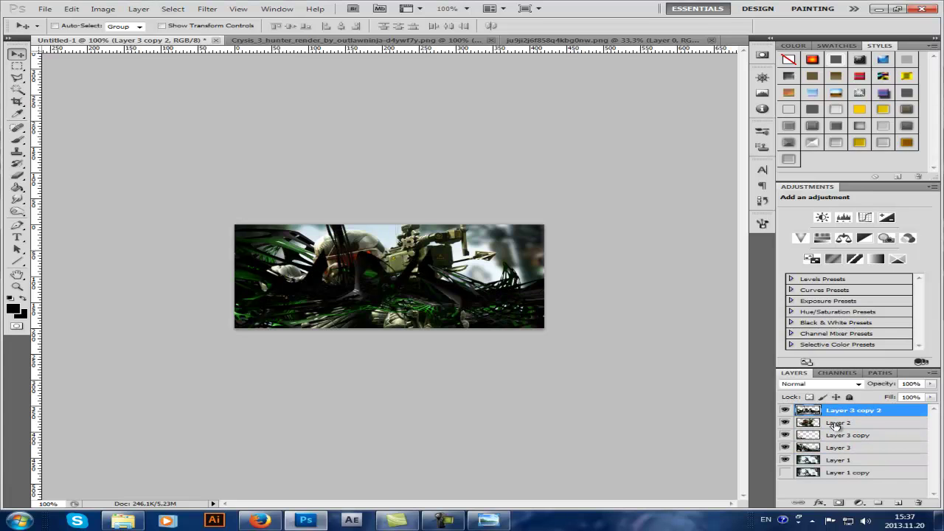
drag(439, 289, 287, 327)
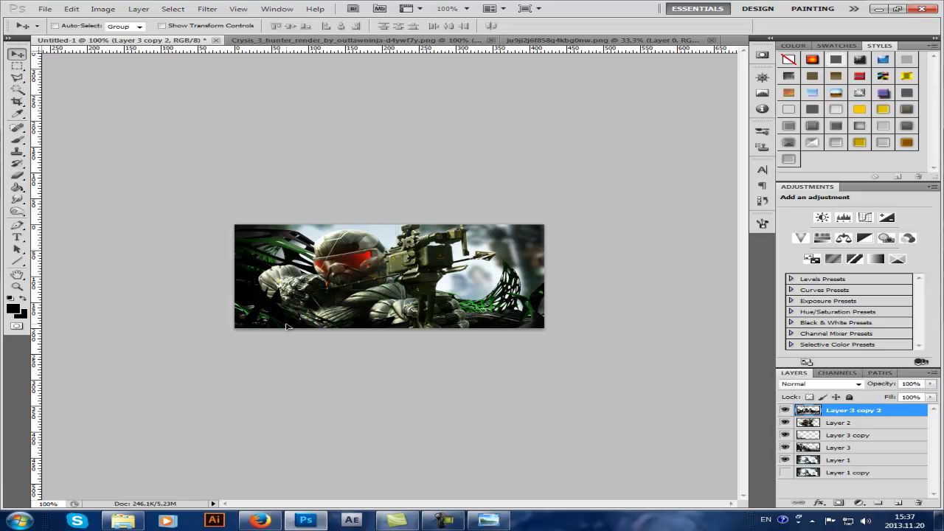
drag(860, 415, 856, 454)
double_click(852, 447)
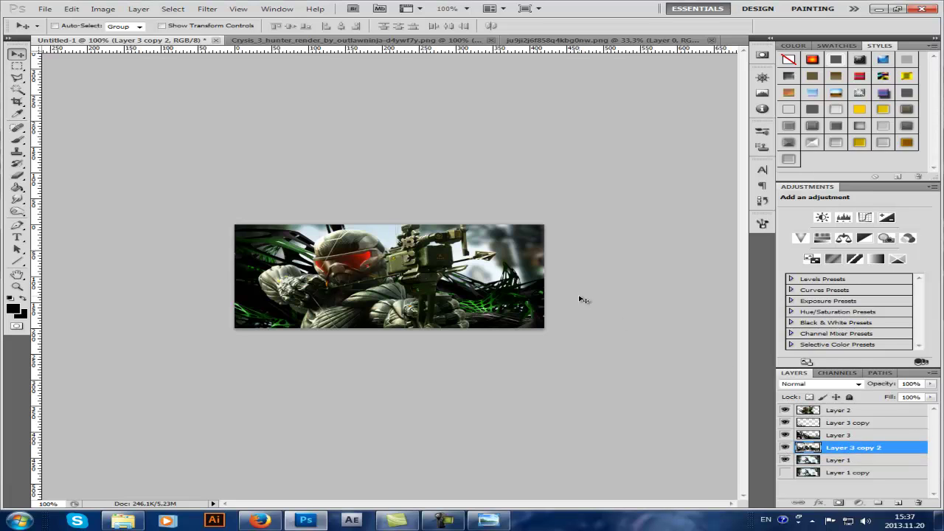
Step: Merge Layer 3 copy and Layer 3 down into Layer 3 copy 2
click(854, 423)
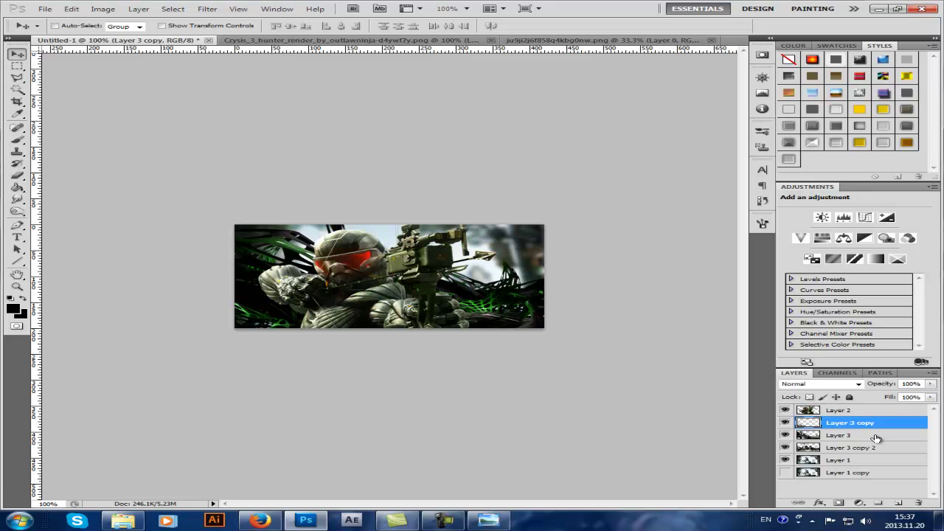
key(ctrl+z)
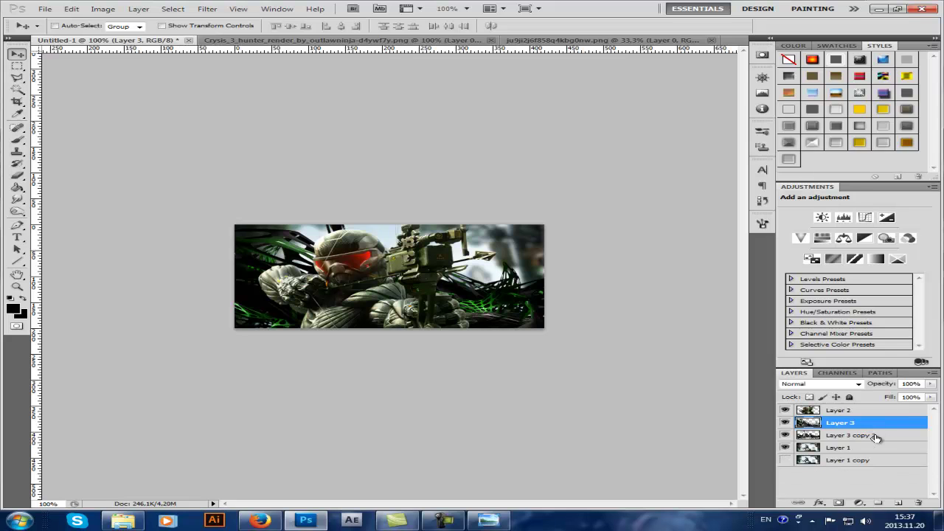
key(ctrl+e)
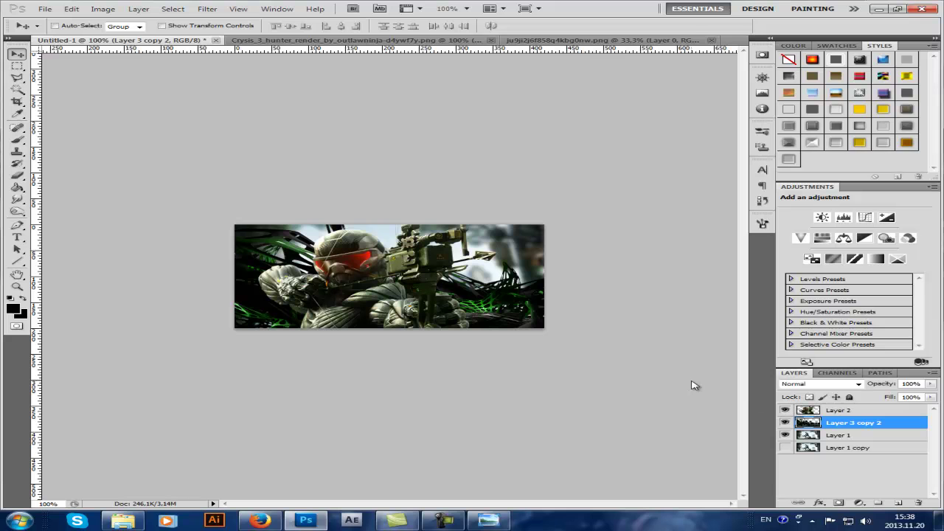
Step: Scale the merged Layer 3 copy 2 to about 82% and rotate it about 5.6° behind the hunter
key(ctrl+t)
drag(76, 168, 188, 214)
drag(283, 266, 201, 226)
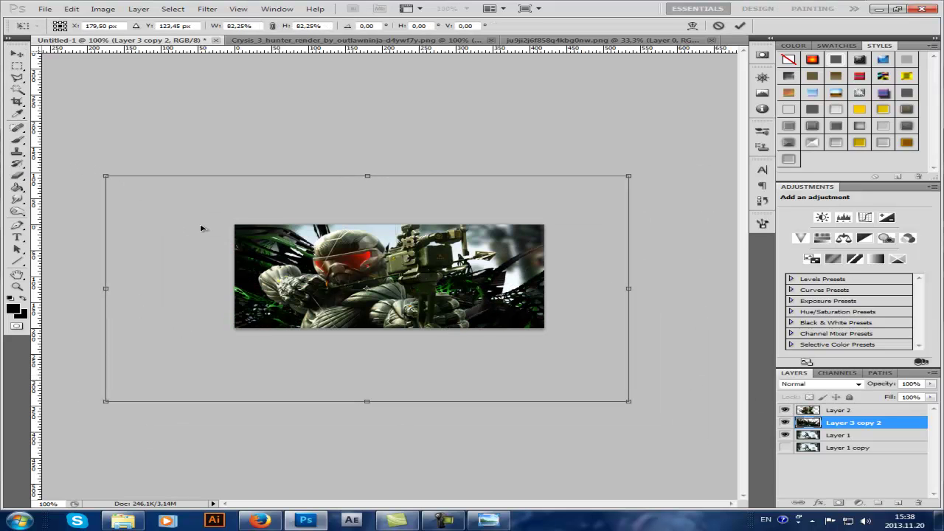
drag(682, 324, 689, 342)
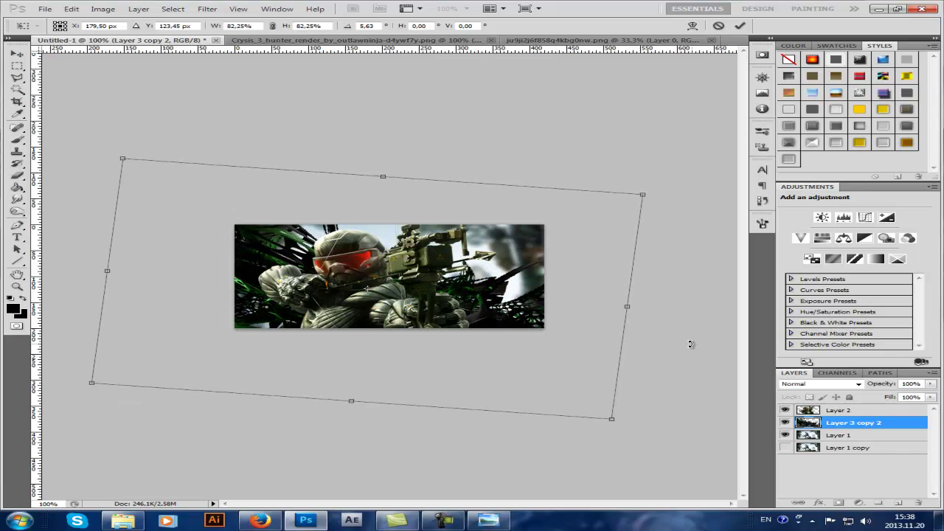
key(Escape)
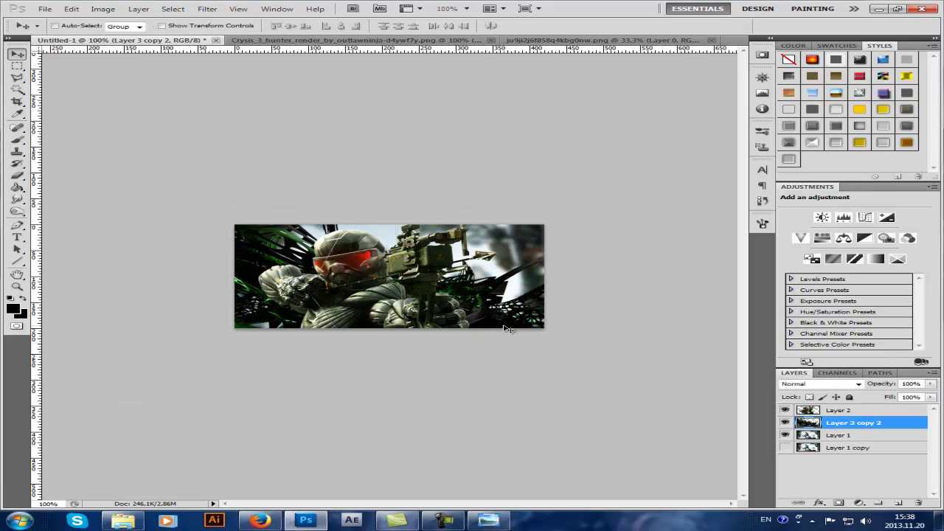
Step: Apply a Gaussian Blur with a 1.5 pixel radius to Layer 3 copy 2
click(207, 8)
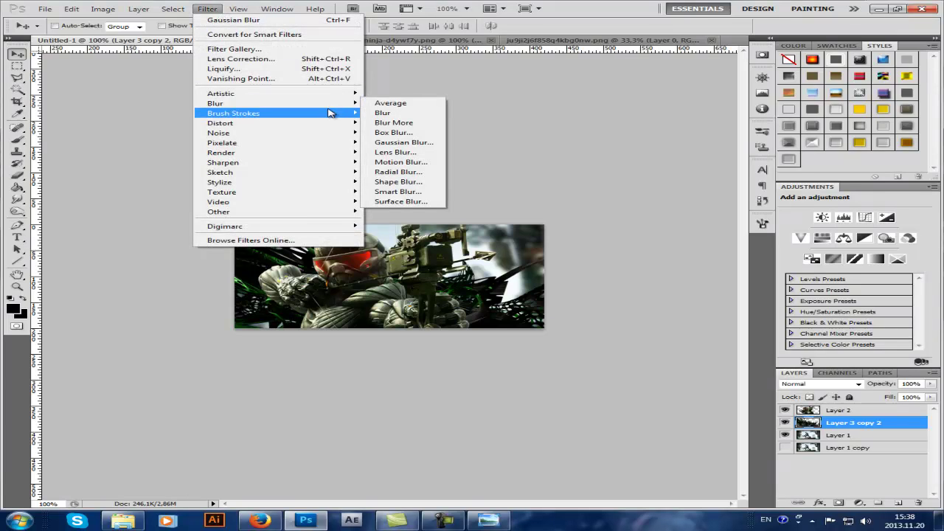
mouse_move(323, 105)
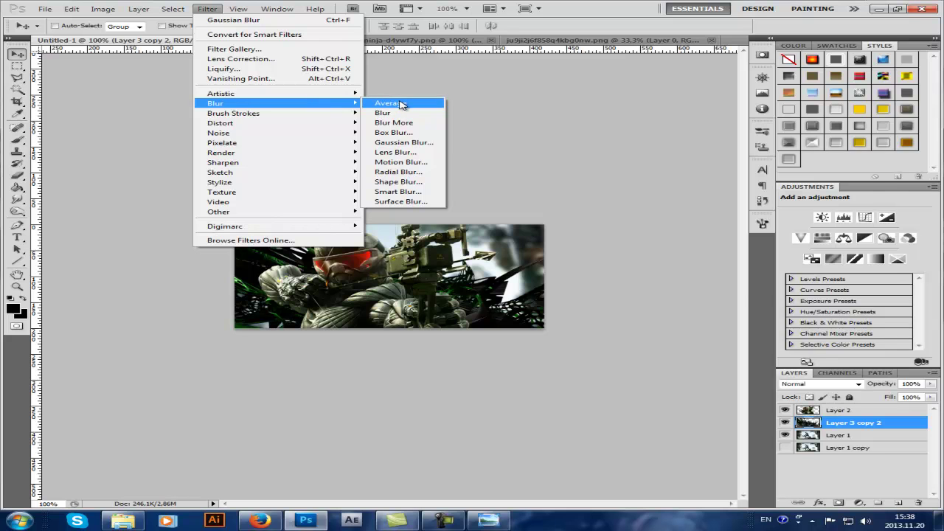
click(409, 143)
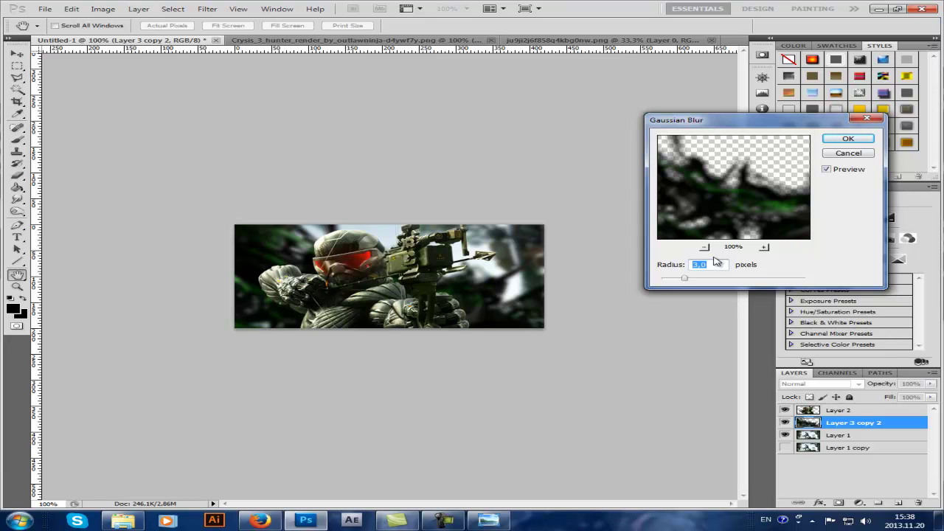
text(2)
text(1,5)
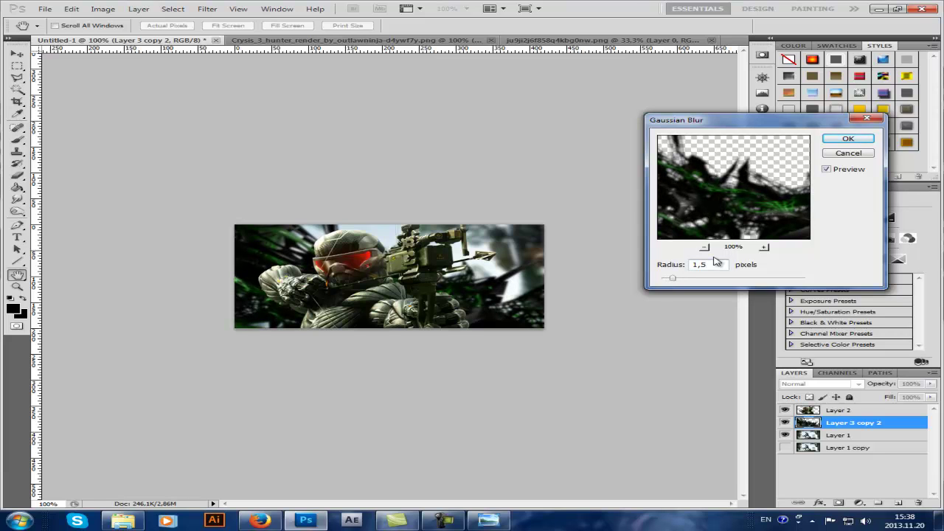
click(847, 142)
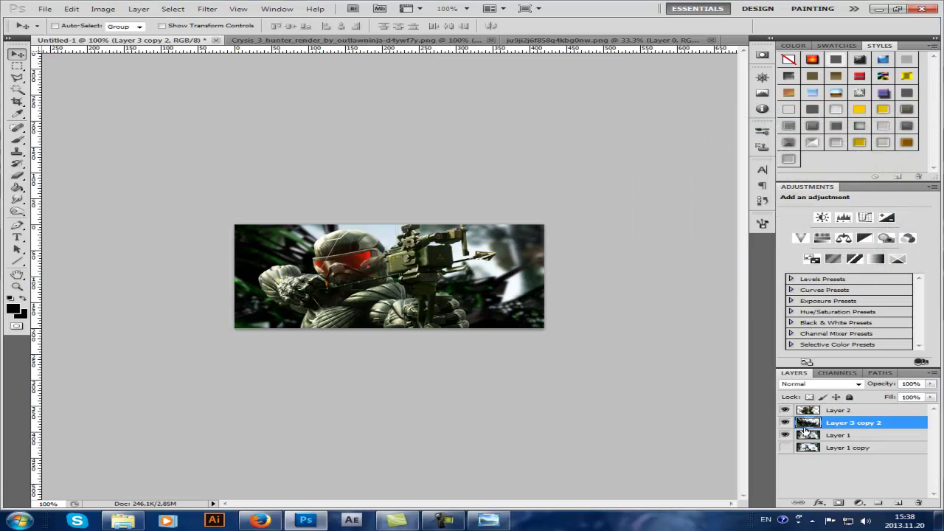
Step: Preview 0o94fc644mx2tenmo1cw.png from the Random folder and place it in the banner above Layer 3 copy 2
click(122, 521)
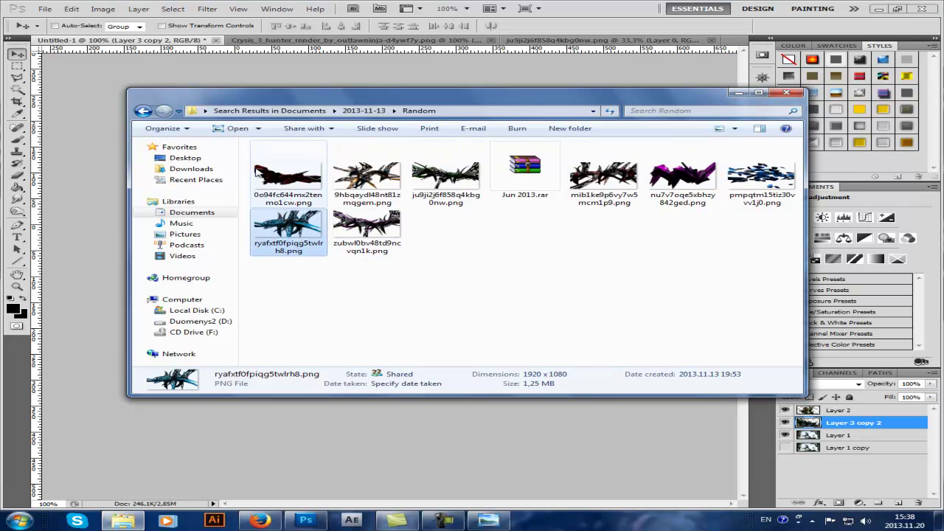
right_click(256, 171)
mouse_move(325, 322)
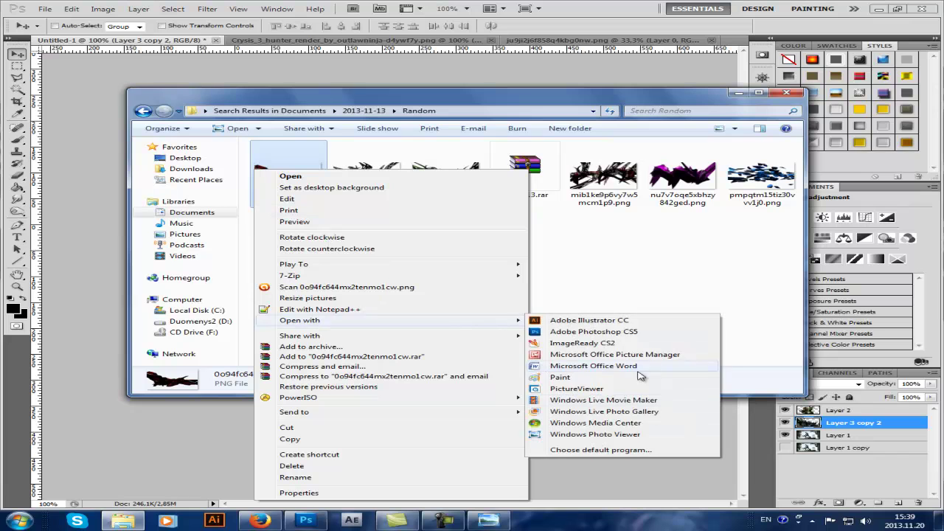
click(595, 434)
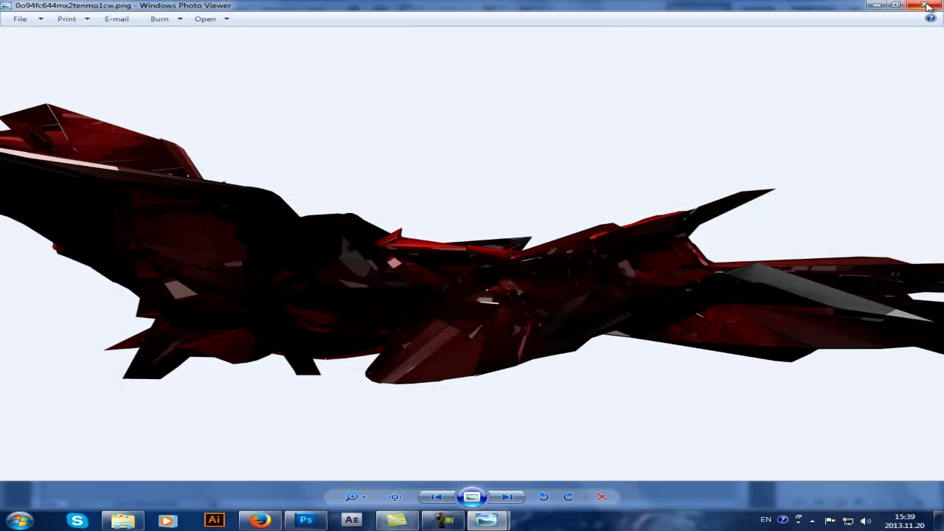
click(927, 6)
click(82, 268)
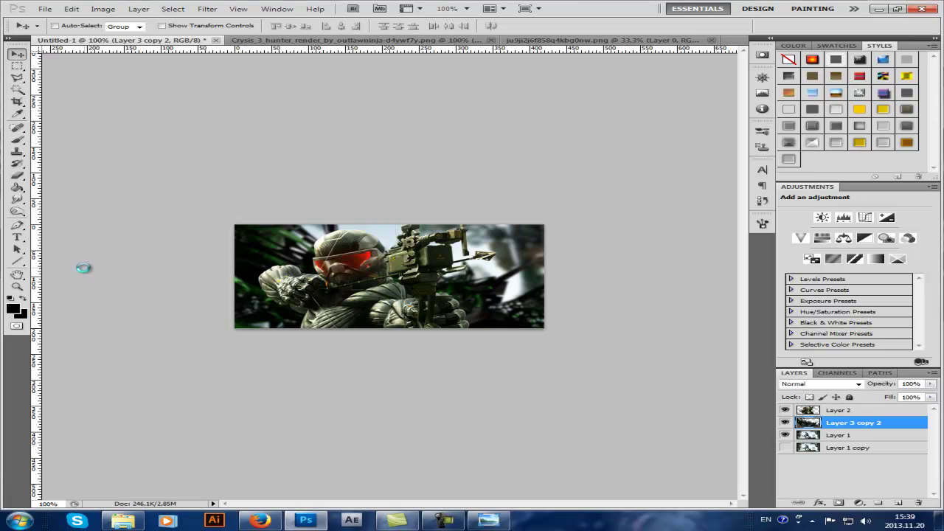
Step: Scale the placed red render to about 18.6%, rotate it about 14°, and position it behind the hunter toward the upper left
drag(518, 327, 672, 389)
drag(623, 331, 613, 371)
drag(472, 329, 541, 334)
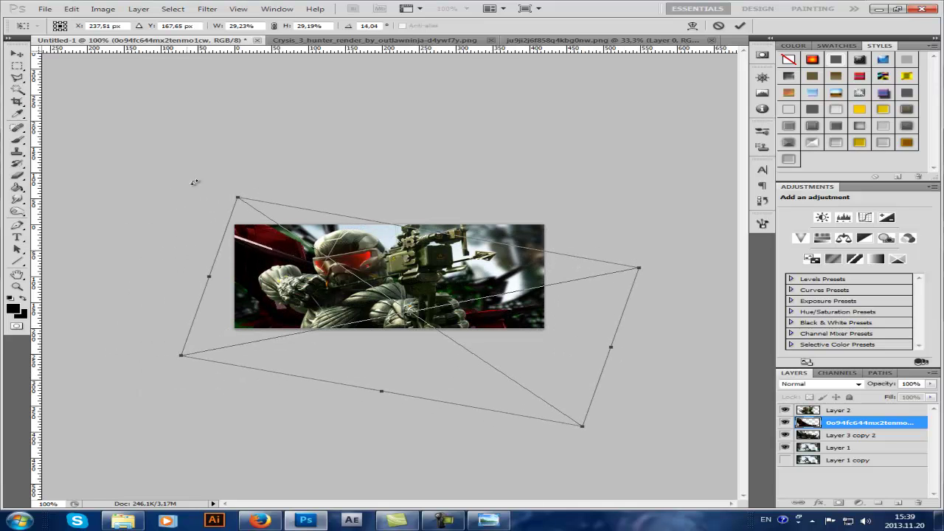
drag(239, 198, 364, 281)
drag(466, 327, 364, 269)
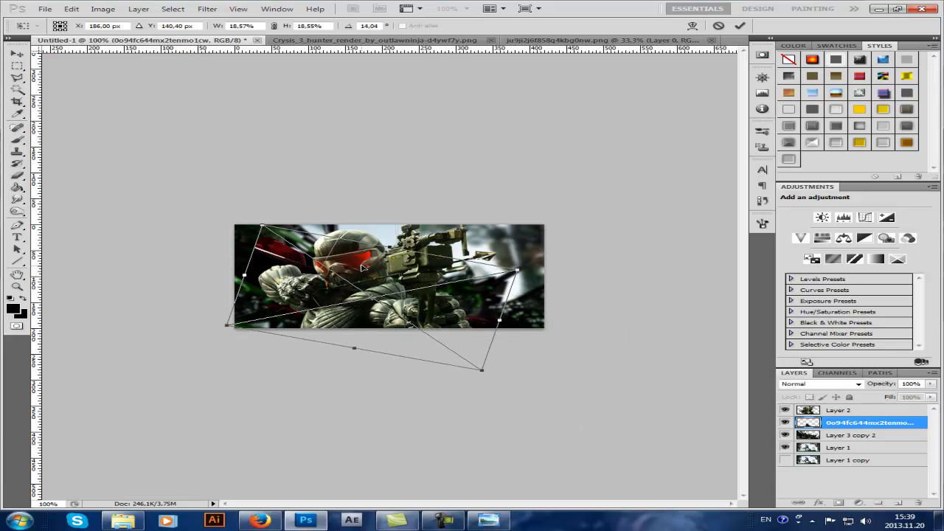
key(Return)
mouse_move(420, 326)
mouse_down()
mouse_move(445, 309)
mouse_move(435, 322)
mouse_move(382, 337)
mouse_move(403, 319)
mouse_up()
key(ctrl+t)
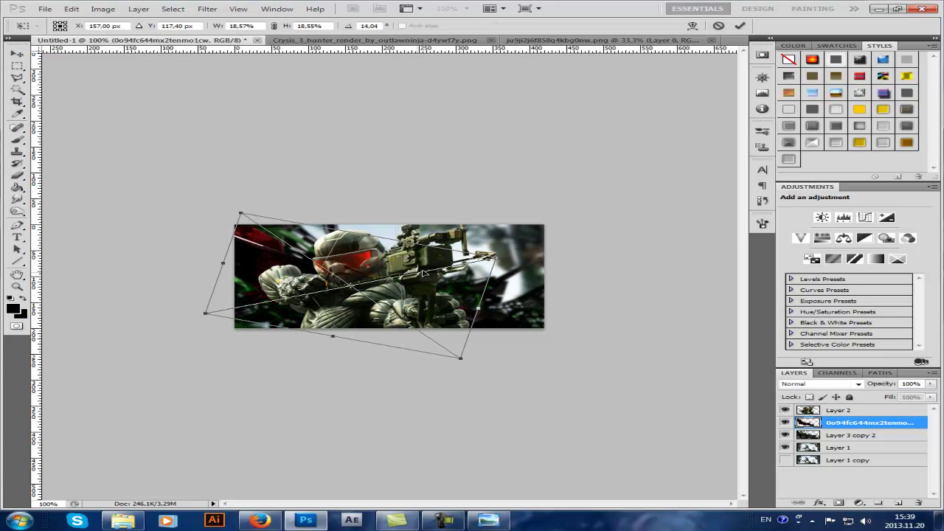
Step: Flip the red render horizontally and vertically, rotate it to about -159°, and shift it down behind the hunter's lower left
right_click(394, 262)
click(448, 405)
right_click(350, 270)
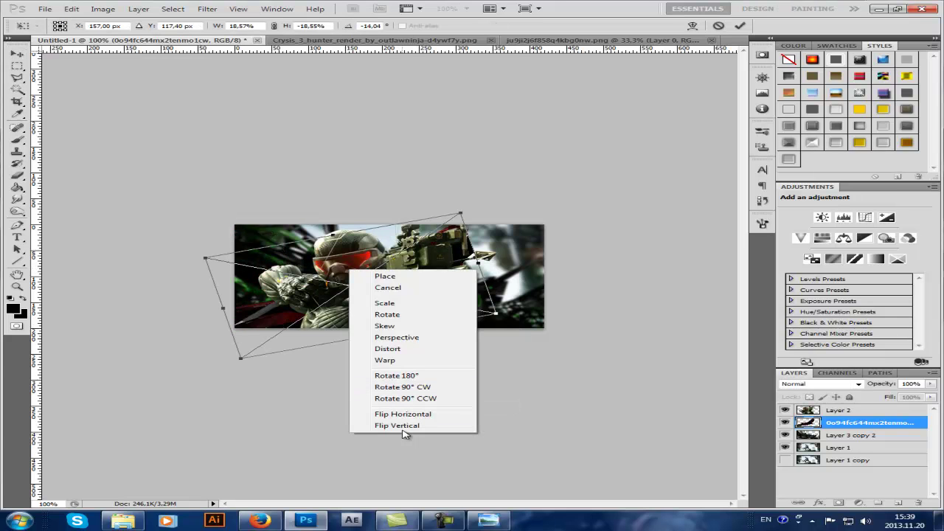
click(403, 428)
drag(378, 267, 372, 286)
drag(601, 324, 602, 344)
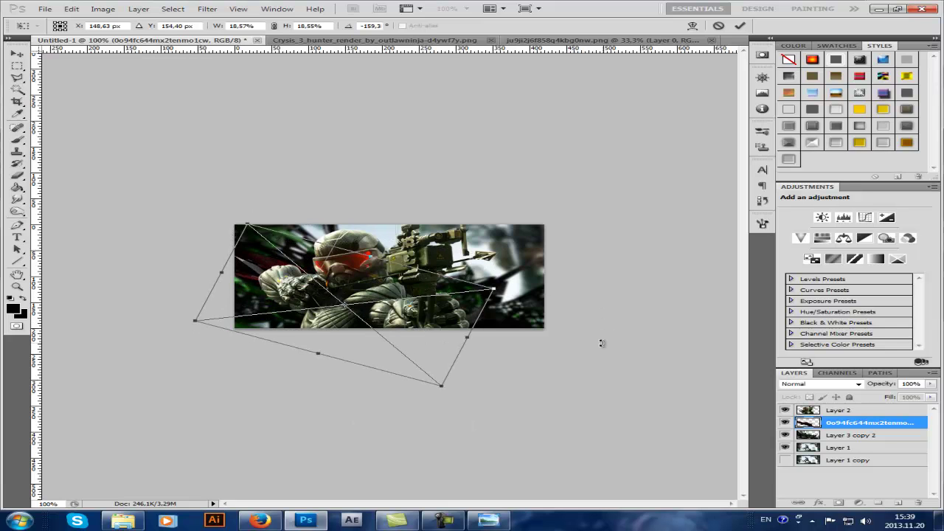
drag(358, 279, 346, 293)
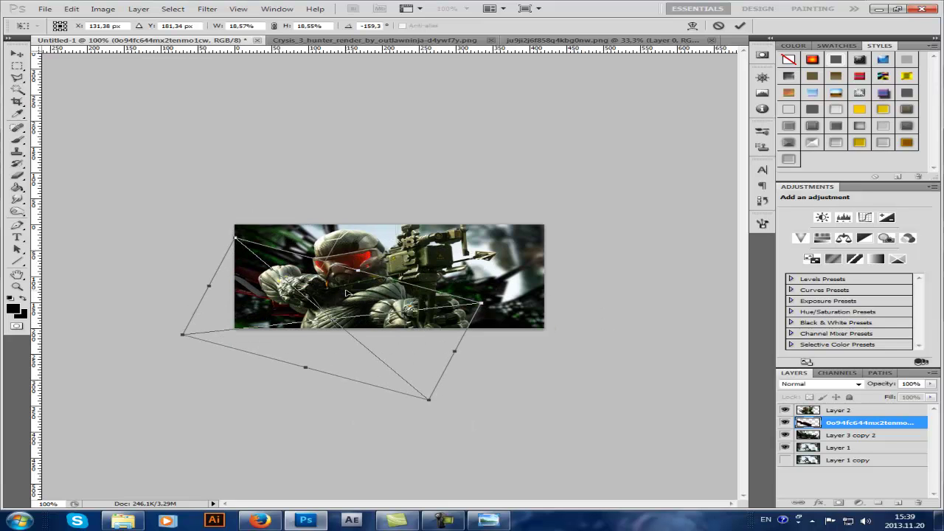
key(Return)
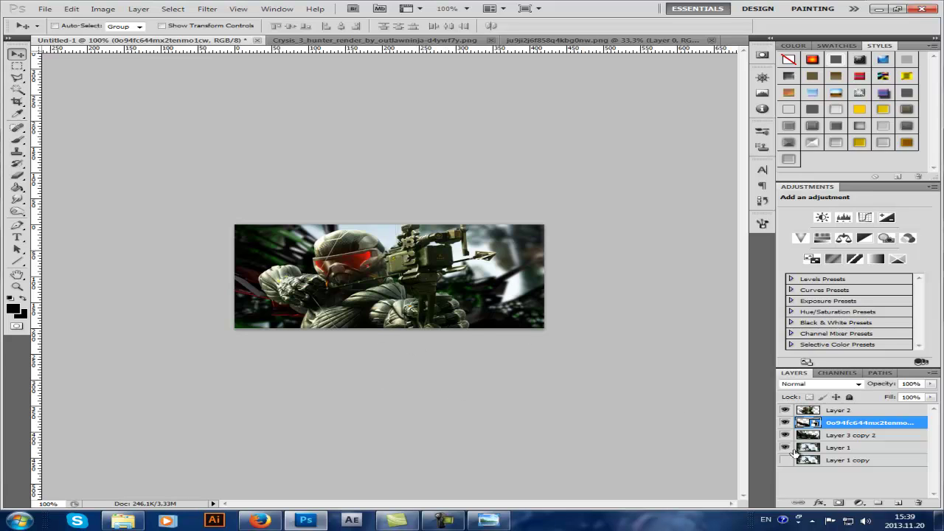
Step: Duplicate the red render, scale the copy to about 13%, and position it at the banner's lower right beneath the arrow
drag(315, 306, 423, 286)
key(ctrl+j)
key(ctrl+t)
drag(358, 219, 417, 262)
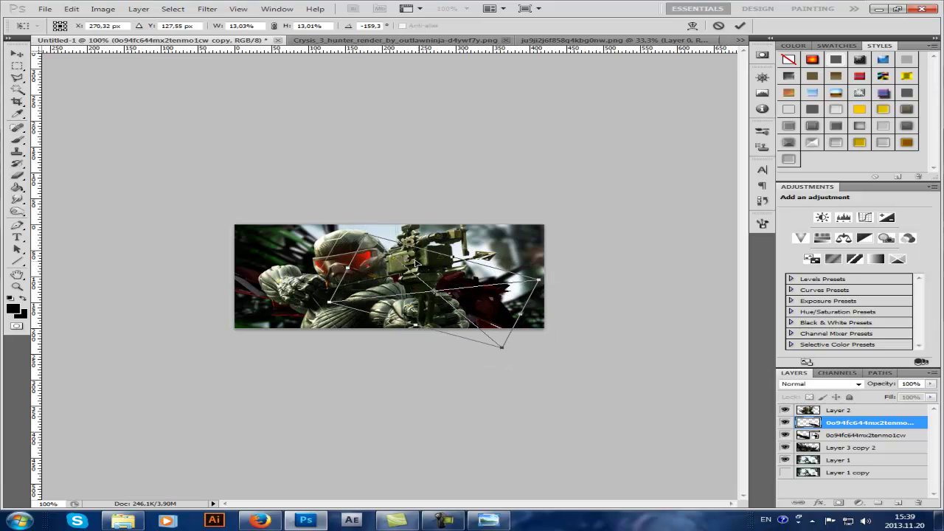
key(Return)
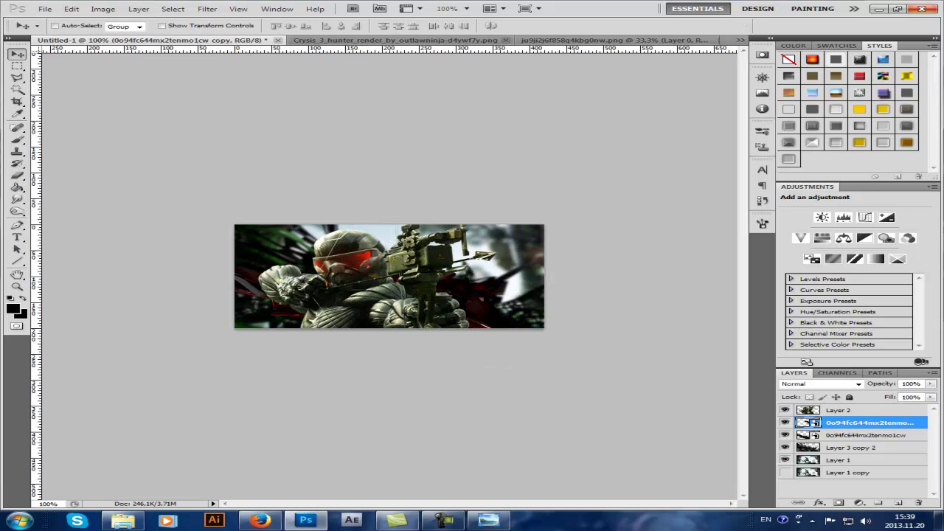
drag(509, 298, 501, 318)
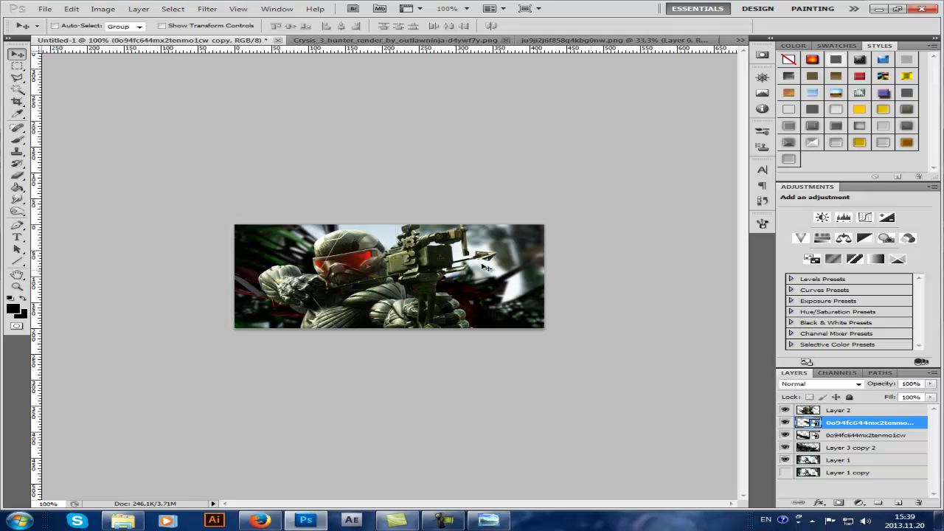
Step: Browse the renders in Windows Photo Viewer and open the blue shard image pmpqtm15tiz30vvv1j0.png in Photoshop
click(488, 521)
scroll(369, 256, down, 2)
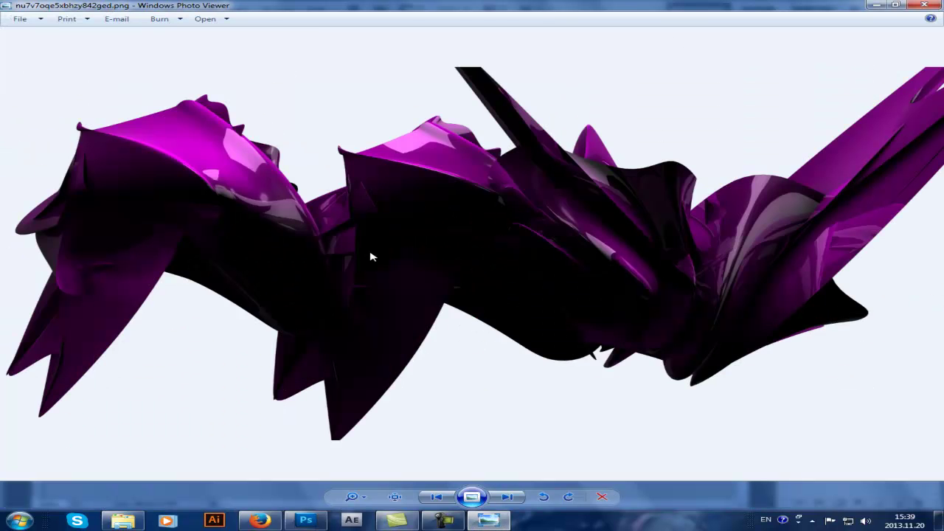
scroll(372, 256, down, 1)
right_click(381, 252)
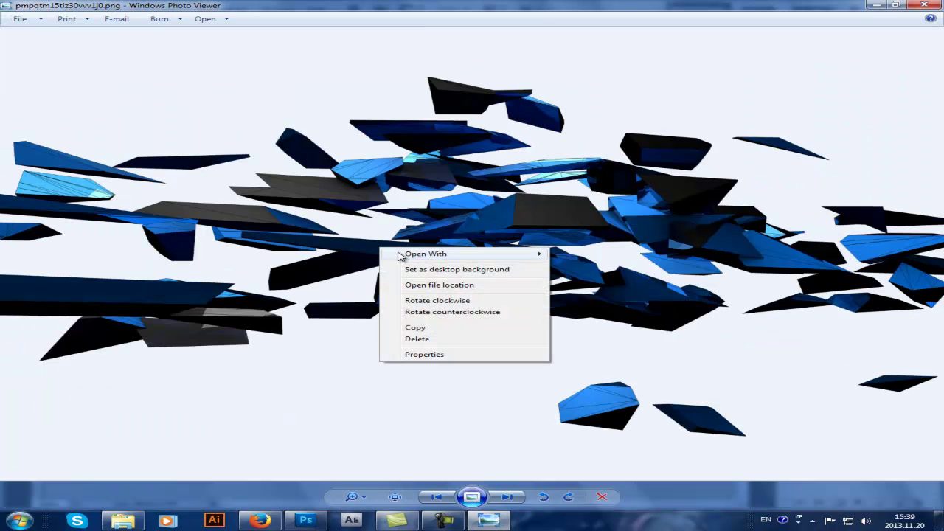
mouse_move(413, 254)
click(605, 308)
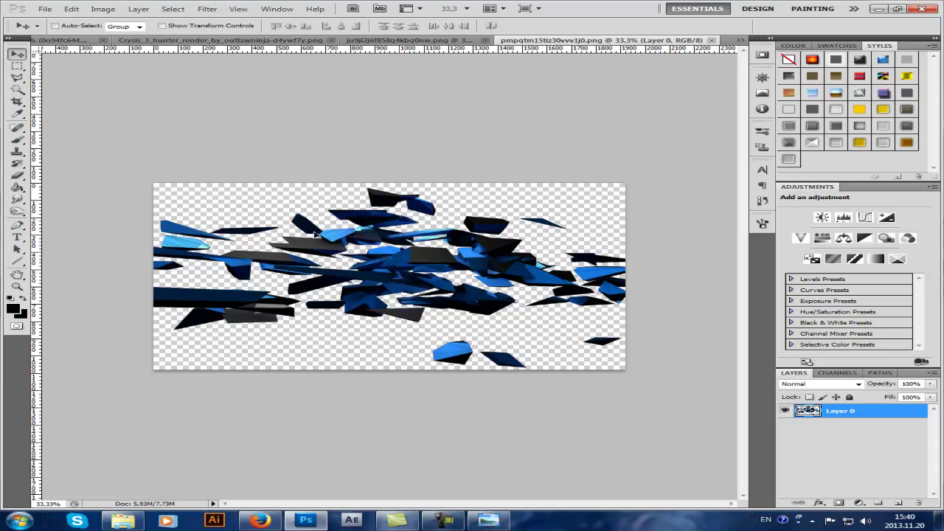
Step: Bring the blue shard render into the banner behind the hunter and scale it to about 64%
drag(316, 235, 85, 56)
drag(186, 46, 402, 296)
key(ctrl+t)
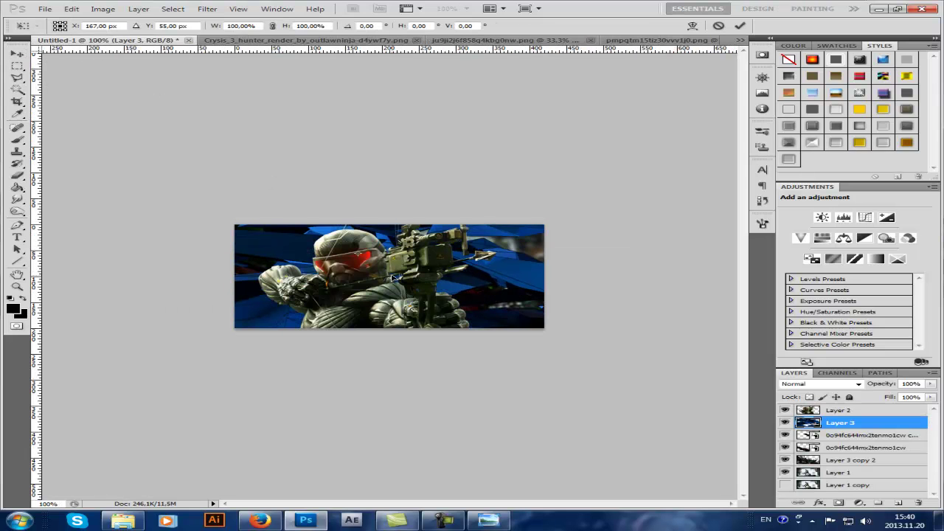
drag(387, 256, 821, 372)
drag(92, 101, 200, 226)
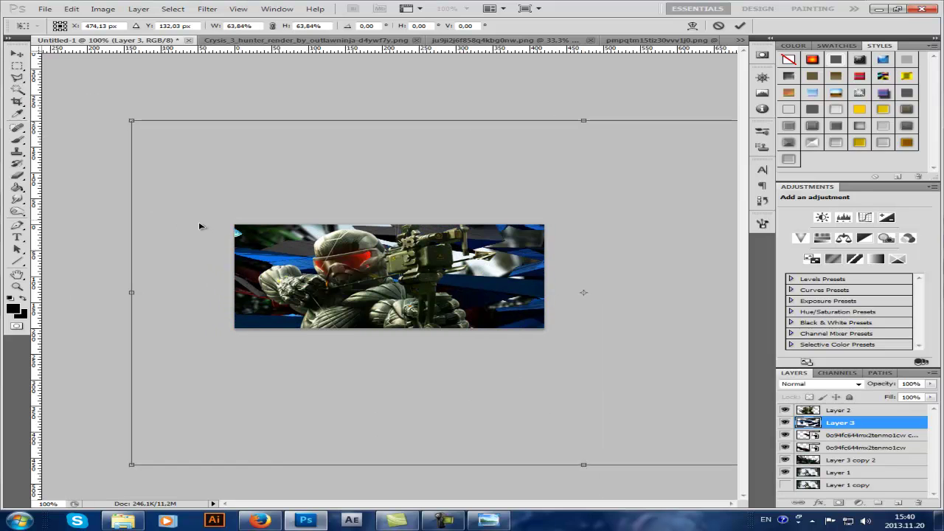
Step: Shrink the blue shards much further, rotate them, and center them behind the hunter so they spread out on both sides
drag(133, 121, 478, 331)
drag(651, 355, 277, 287)
drag(139, 199, 304, 262)
drag(487, 318, 386, 270)
drag(419, 193, 521, 193)
drag(398, 301, 387, 321)
drag(584, 386, 645, 350)
key(Return)
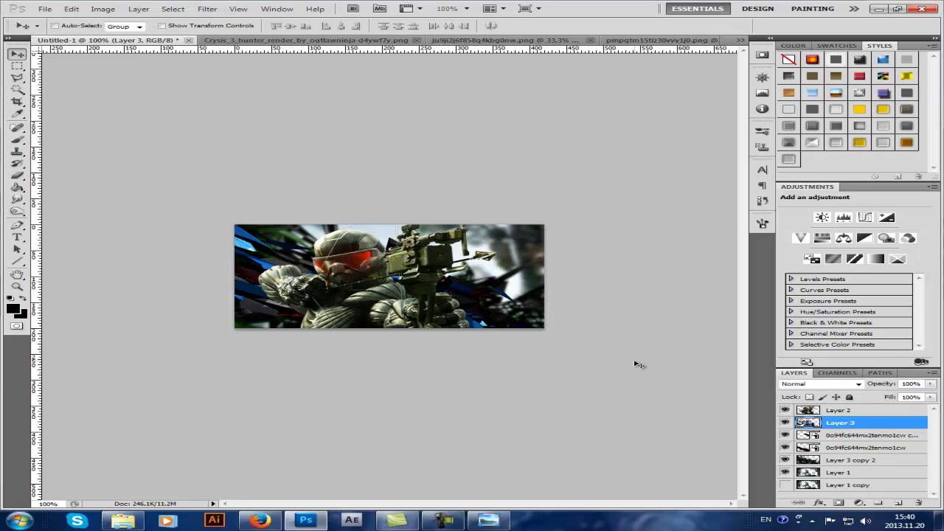
Step: Recolor the blue shards in Layer 3 with Hue/Saturation, using hue -94 and saturation -68
key(ctrl+u)
drag(746, 178, 704, 217)
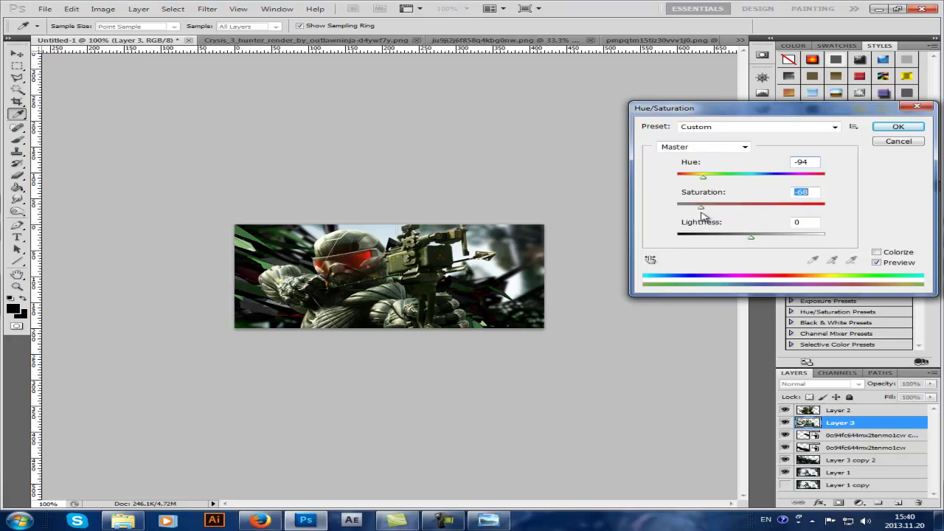
click(899, 126)
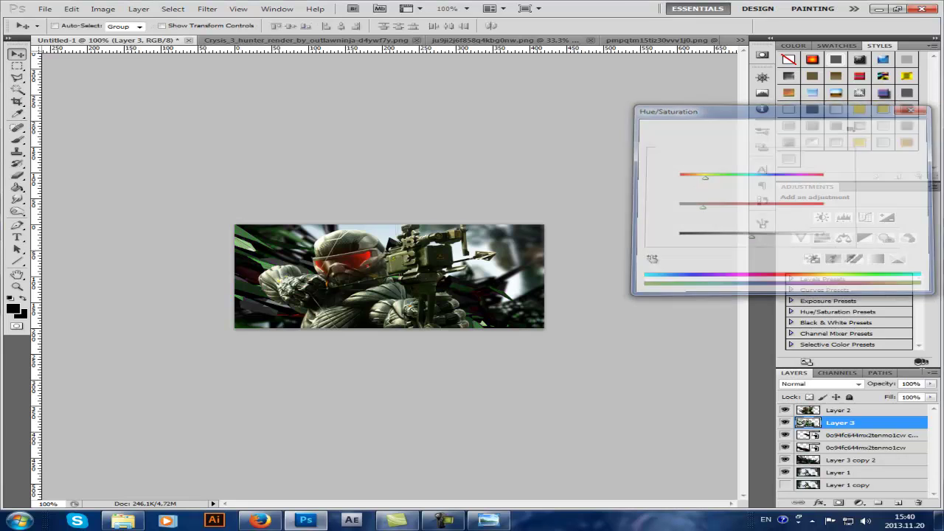
Step: Move Layer 3 beneath both red render layers and shift its shards slightly down and left
drag(880, 429, 888, 454)
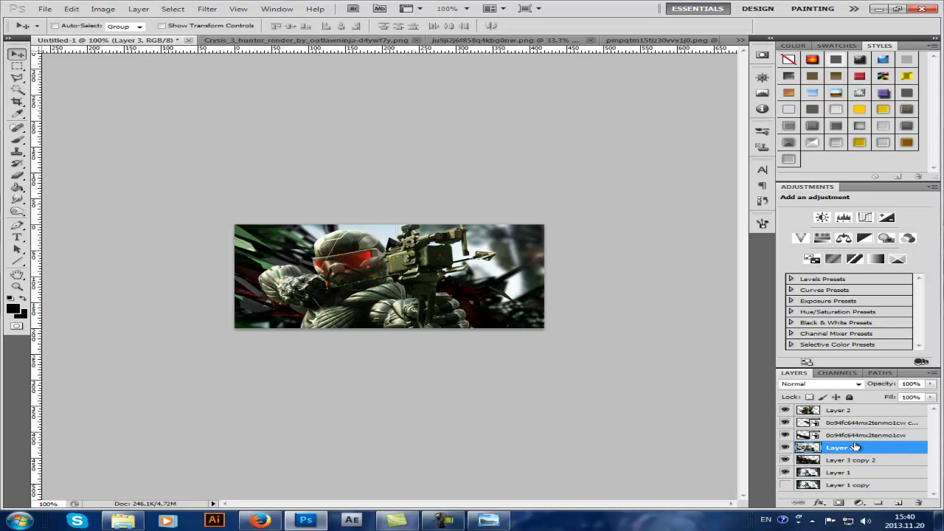
mouse_move(427, 344)
mouse_down()
mouse_move(465, 376)
mouse_move(471, 368)
mouse_move(417, 352)
mouse_up()
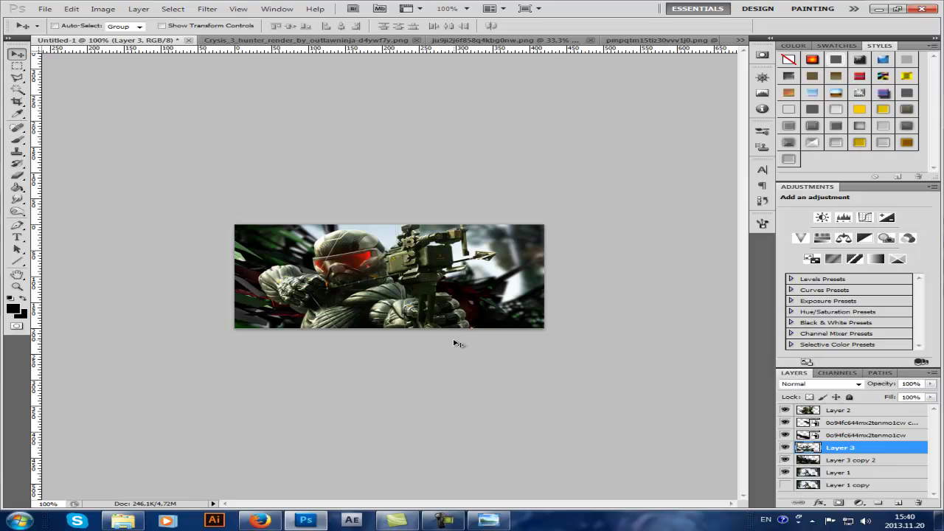
Step: Nudge the shards in Layer 3 slightly upward and make the hunter layer, Layer 2, active
mouse_move(450, 355)
mouse_down()
mouse_move(452, 344)
mouse_move(489, 344)
mouse_move(468, 358)
mouse_move(483, 337)
mouse_move(452, 343)
mouse_up()
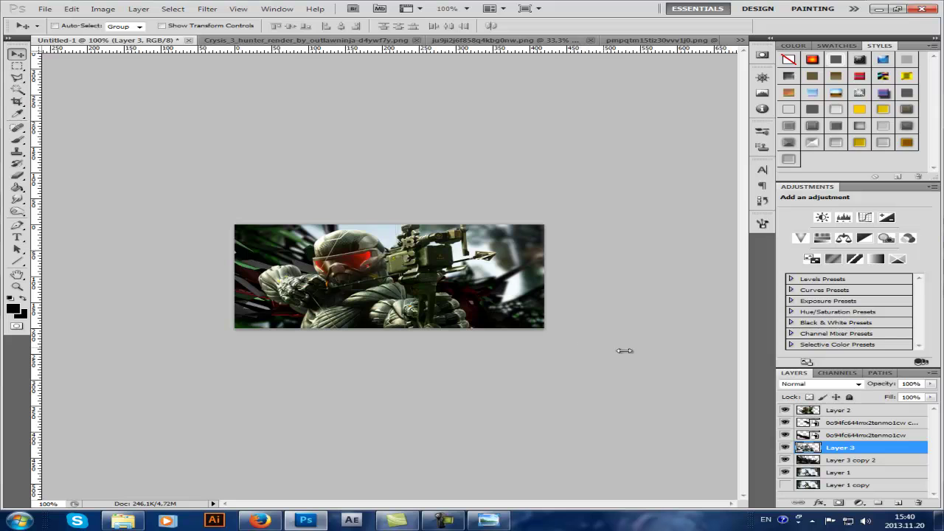
click(832, 412)
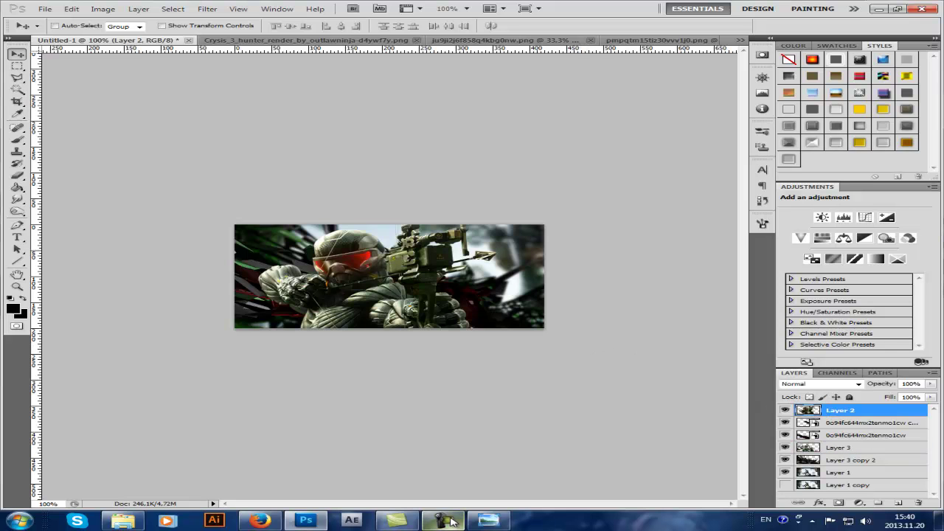
Step: Browse the C4D renders in Windows Photo Viewer and open the orange-and-blue render 9hbqaydl48nt81zmqgem.png in Photoshop
mouse_move(452, 523)
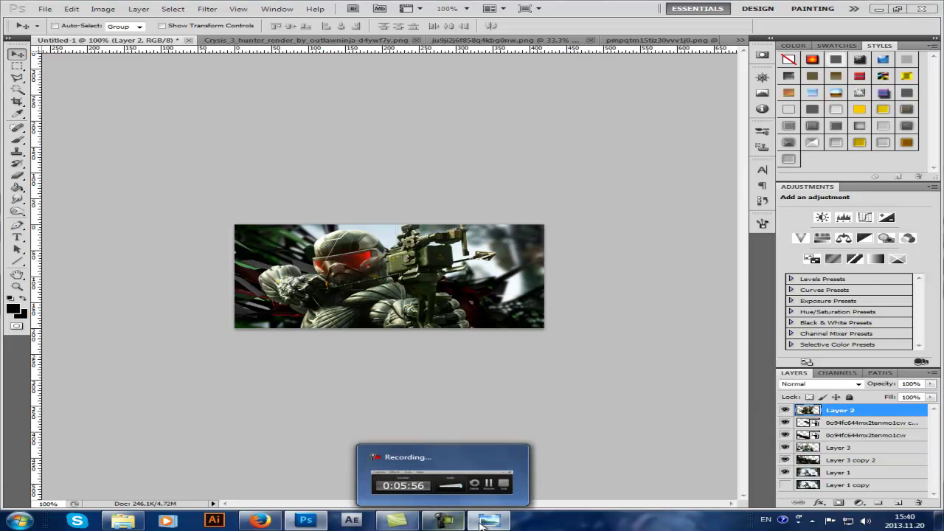
click(488, 520)
scroll(515, 199, down, 2)
scroll(515, 199, down, 3)
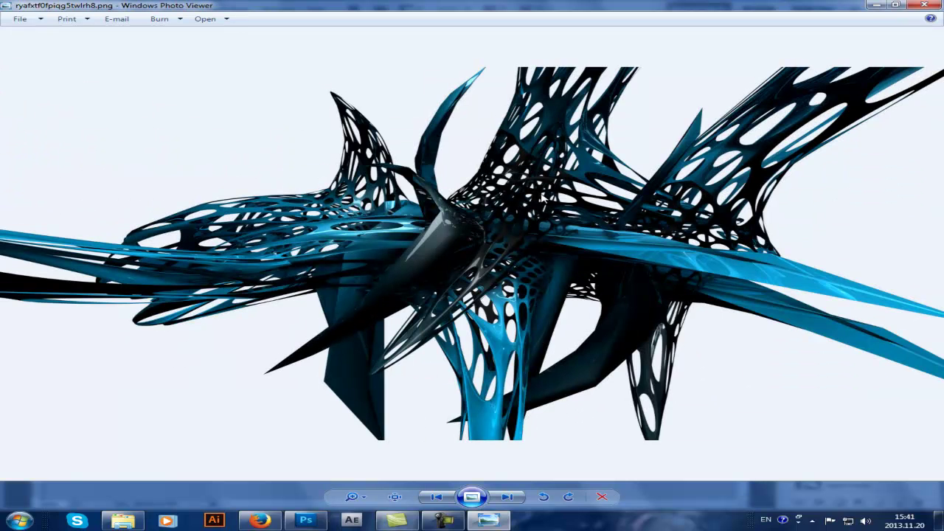
scroll(524, 233, down, 2)
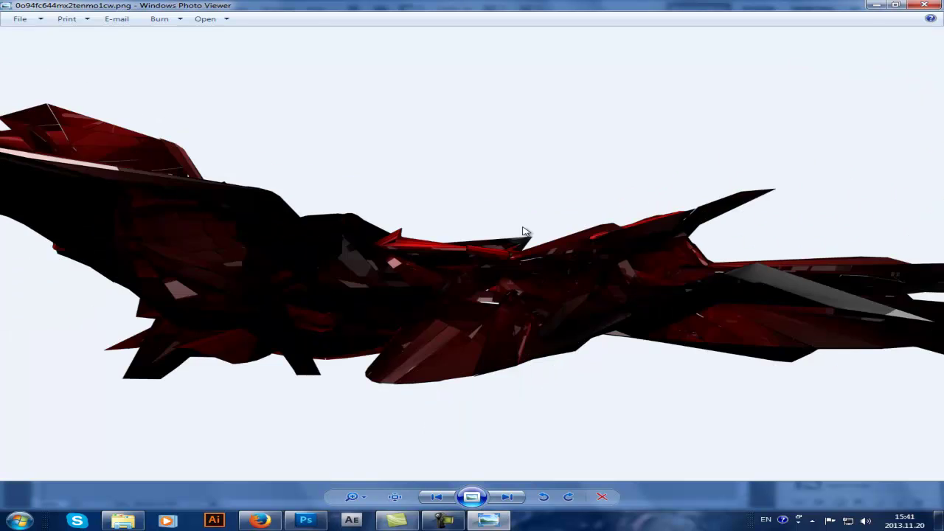
scroll(523, 232, down, 1)
right_click(524, 232)
mouse_move(565, 231)
click(737, 292)
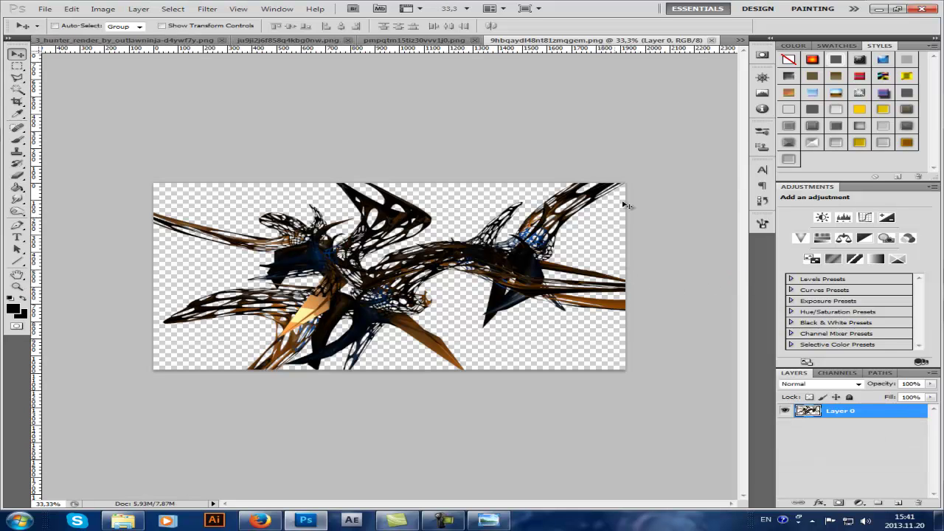
Step: Try recoloring the orange-and-blue render with Hue/Saturation, testing hue +77 and a colorized saturation of 45, and close its document
key(ctrl+u)
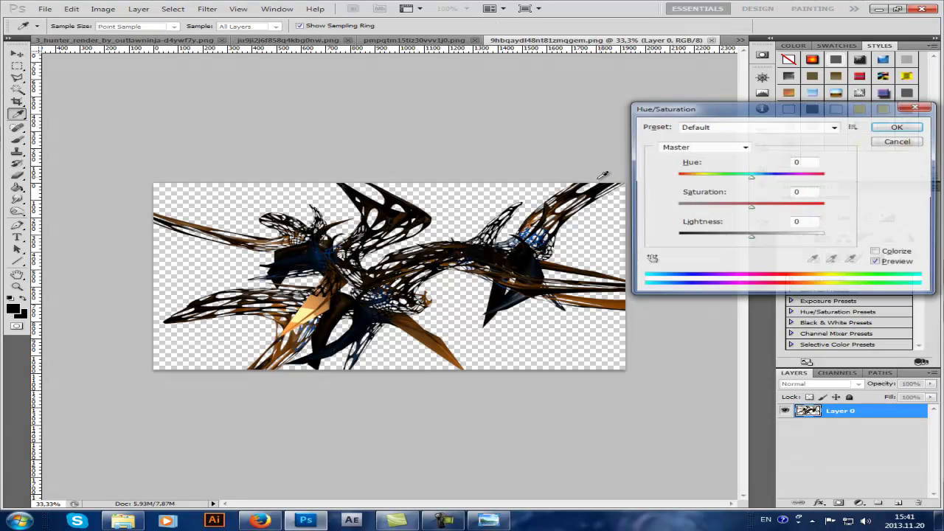
drag(751, 178, 734, 179)
drag(691, 189, 796, 211)
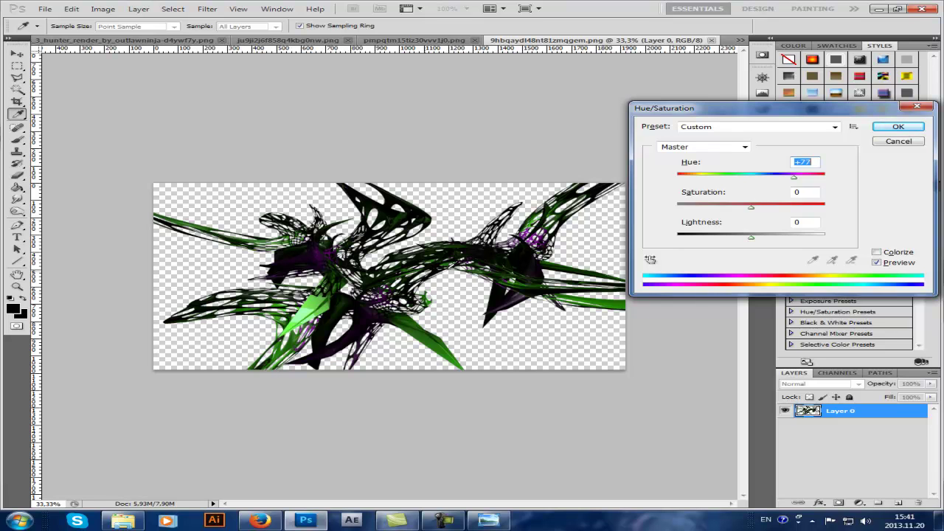
click(878, 252)
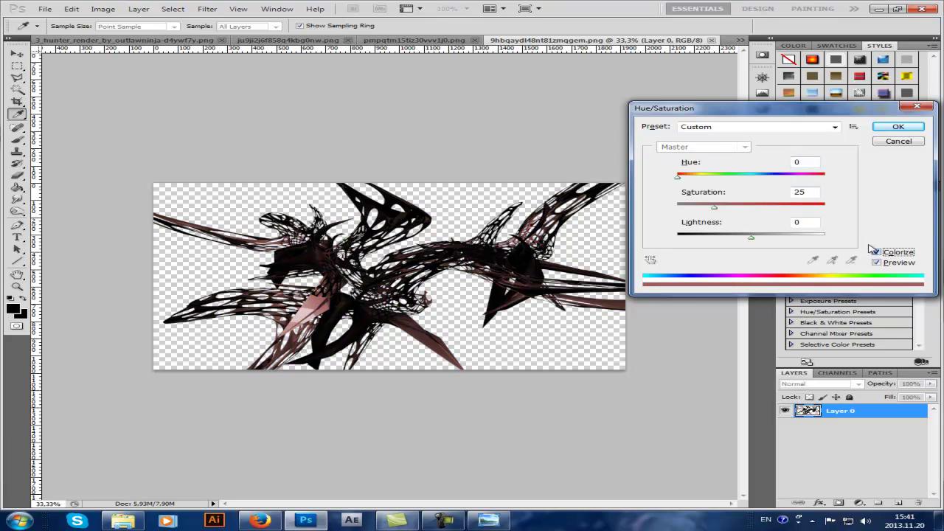
drag(716, 210, 746, 214)
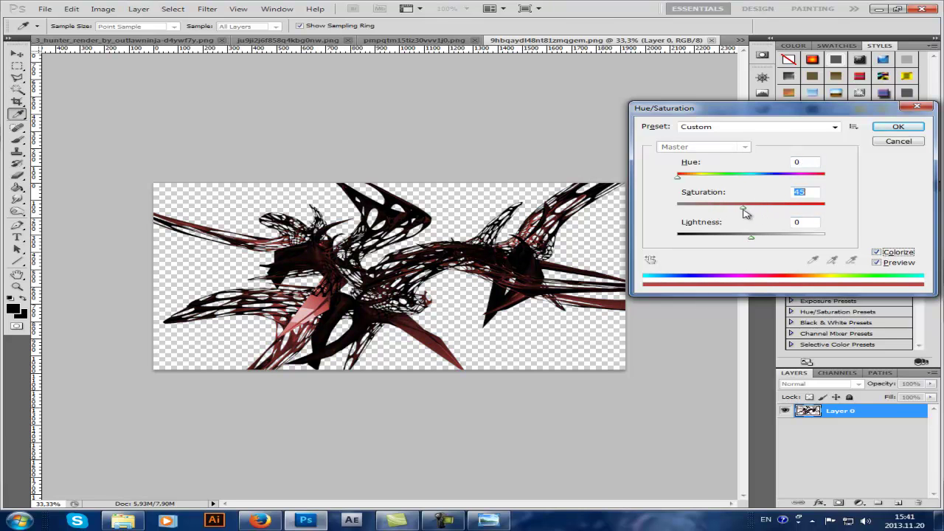
click(877, 252)
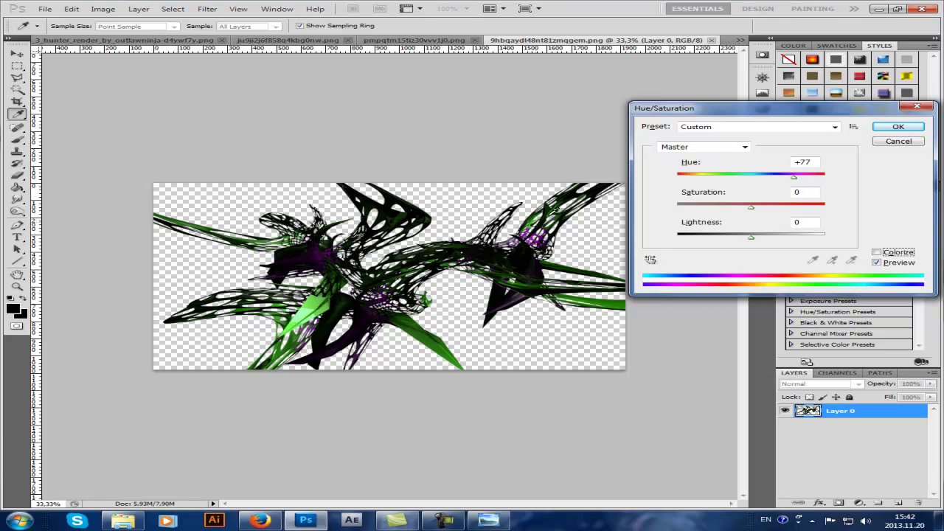
click(901, 142)
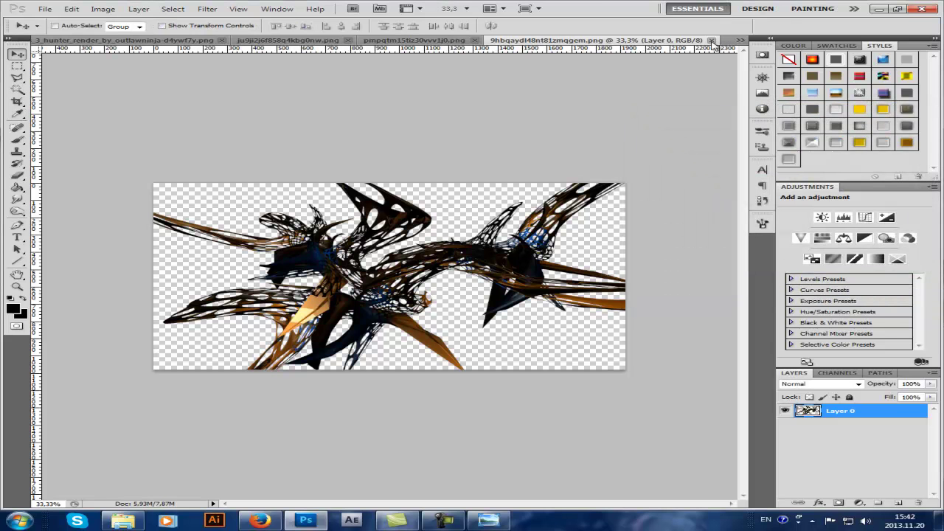
click(712, 41)
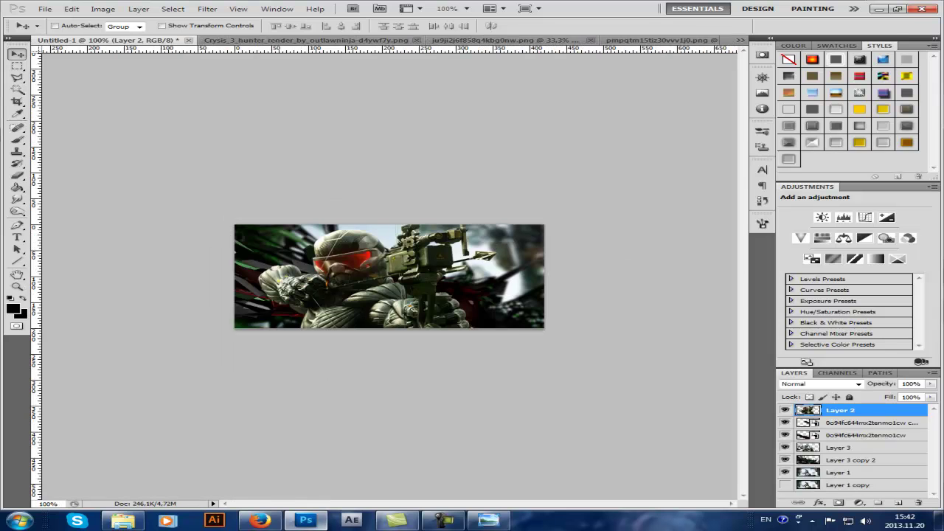
Step: Return to Windows Photo Viewer, find the red-and-black web render mib1ke9p6vy7w5mcm1p9.png, and open it in Photoshop
click(488, 521)
key(Right)
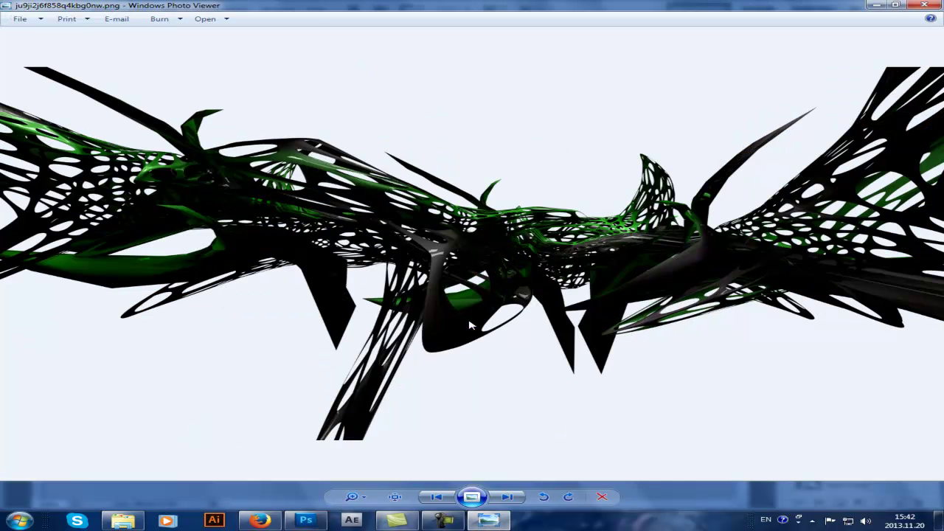
key(Right)
key(Right)
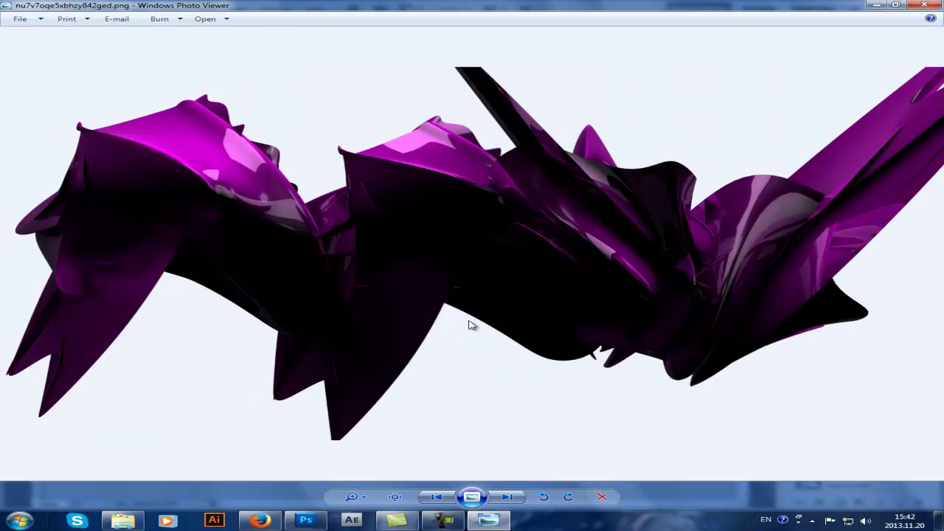
key(Left)
right_click(458, 256)
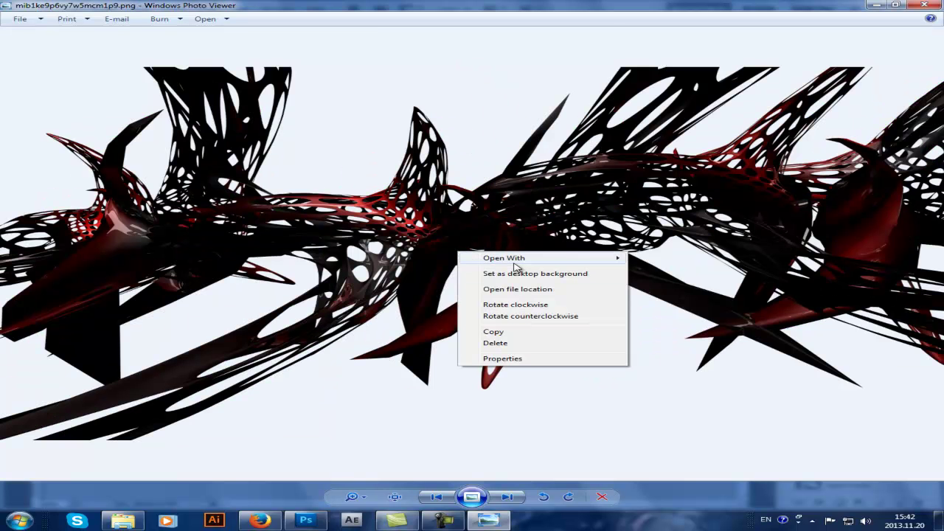
mouse_move(515, 259)
click(743, 319)
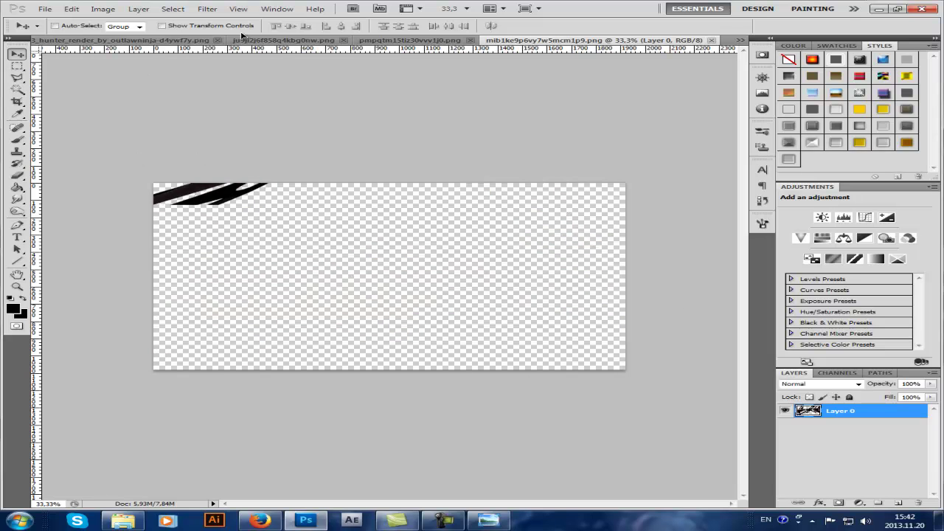
Step: Bring the red web render into the banner above the hunter, then shrink, rotate, and position it over the lower-left area
click(87, 39)
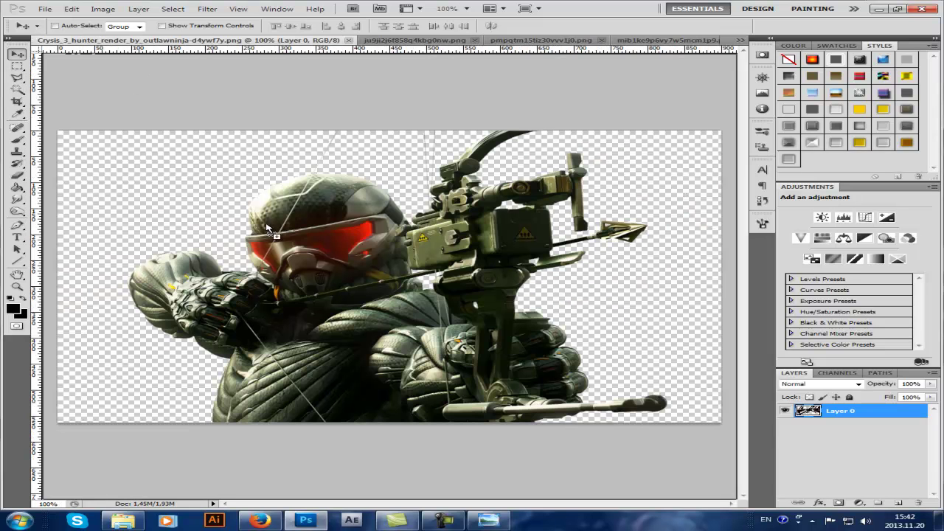
key(ctrl+v)
drag(232, 189, 353, 268)
key(ctrl+t)
drag(62, 266, 322, 211)
drag(137, 97, 116, 213)
drag(74, 129, 223, 302)
drag(452, 211, 528, 267)
drag(310, 311, 130, 276)
key(Return)
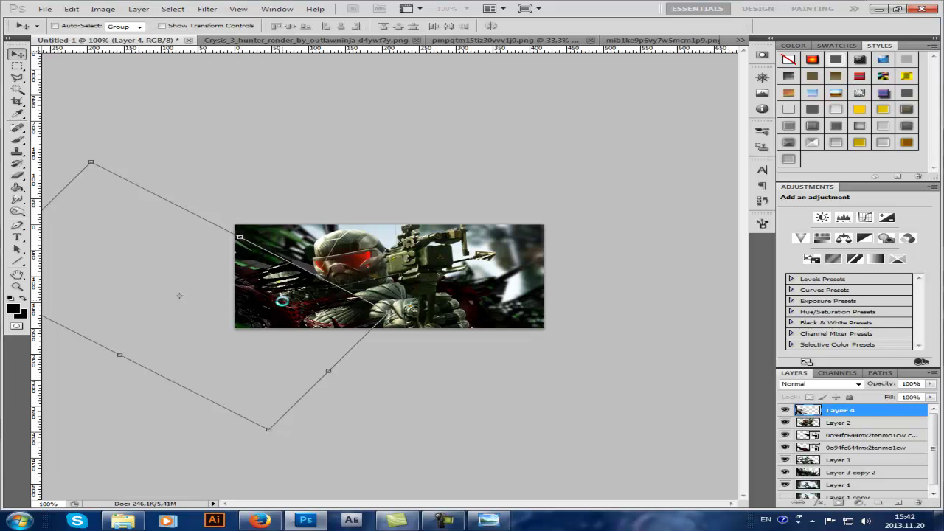
drag(258, 336, 314, 335)
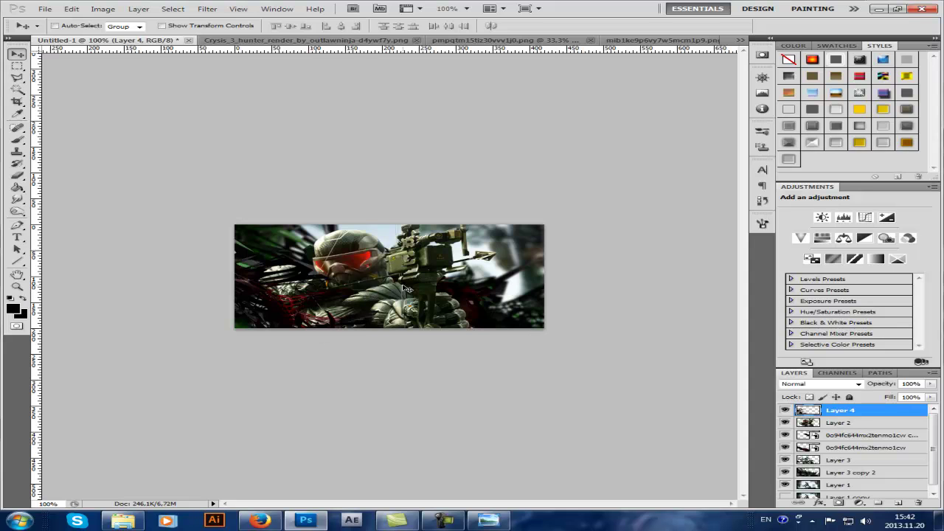
Step: Reduce the Eraser brush size to 50
click(17, 174)
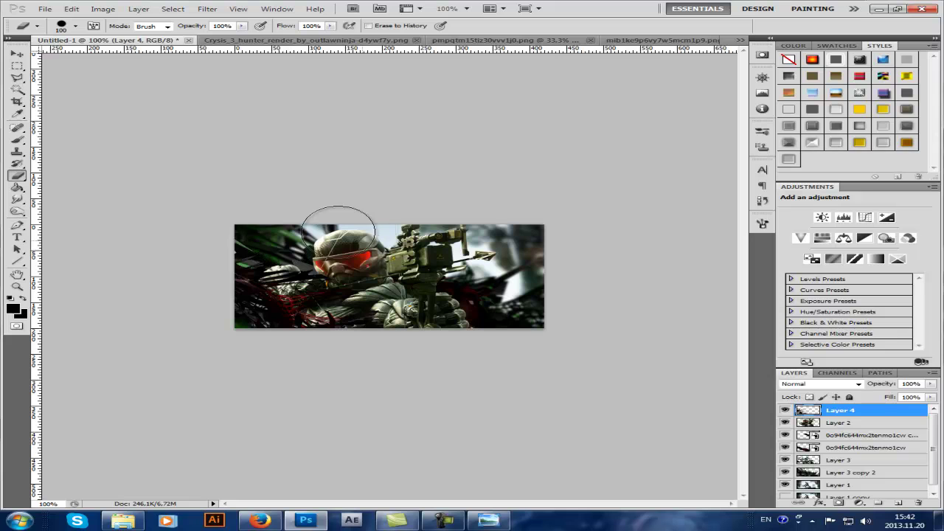
key(bracketleft)
key(bracketleft)
key(bracketleft)
key(bracketleft)
key(bracketleft)
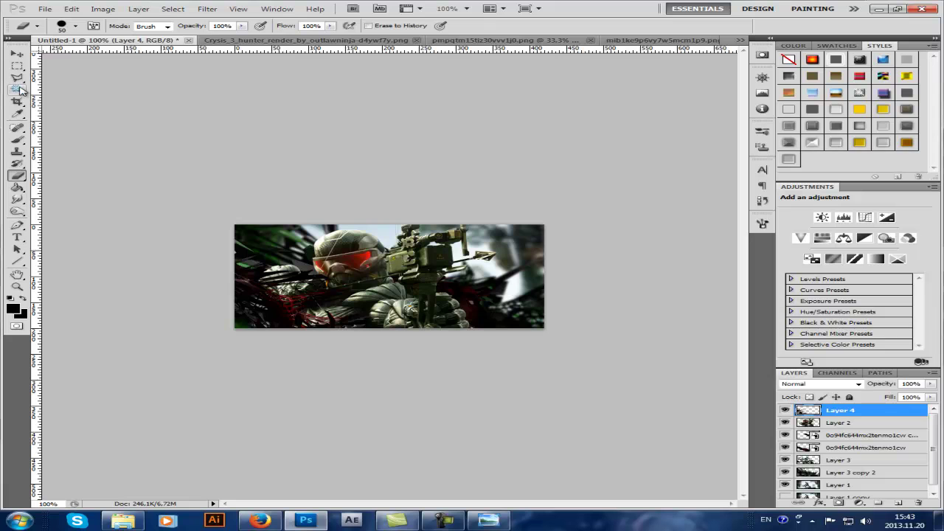
Step: Scale the red web render in Layer 4 to about 77%, rotate it about 46°, and reposition it along the banner's left side
click(17, 54)
key(ctrl+t)
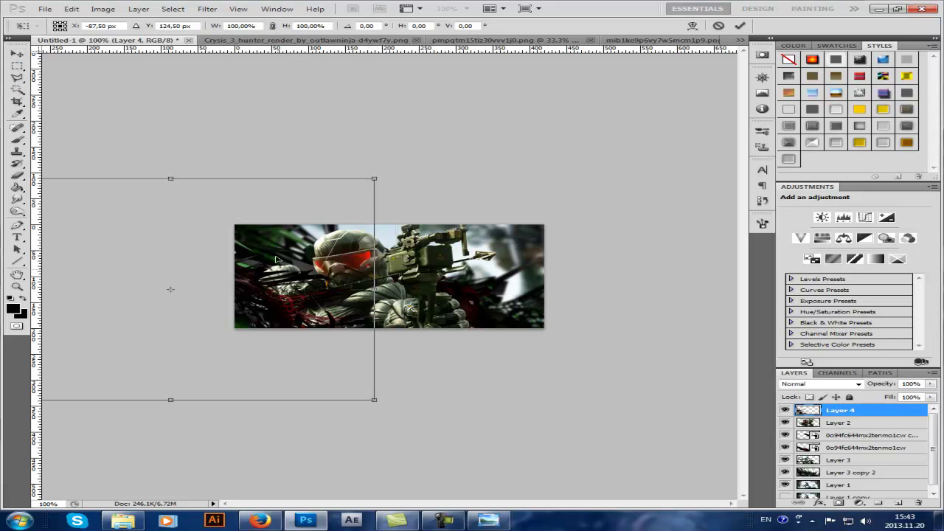
drag(375, 402, 282, 351)
drag(229, 308, 277, 345)
drag(363, 285, 413, 415)
drag(242, 294, 259, 262)
drag(464, 340, 430, 389)
drag(256, 276, 283, 267)
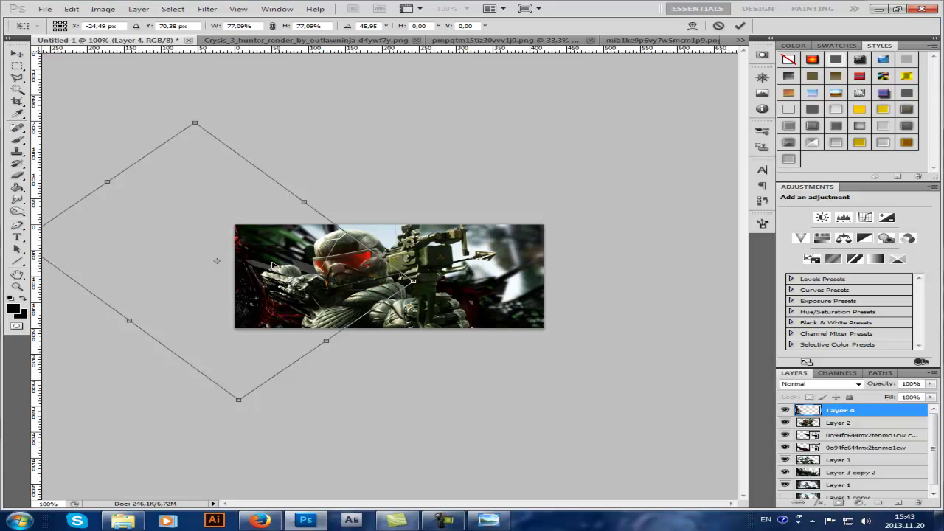
key(Return)
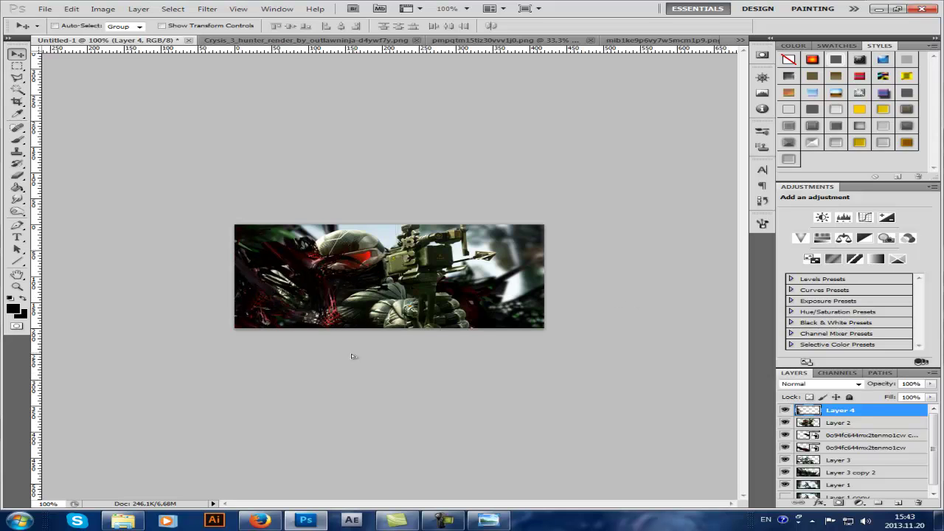
Step: Duplicate Layer 4, recolor the copy with Hue/Saturation at hue +111 and saturation -47, and nudge it up and right
key(ctrl+j)
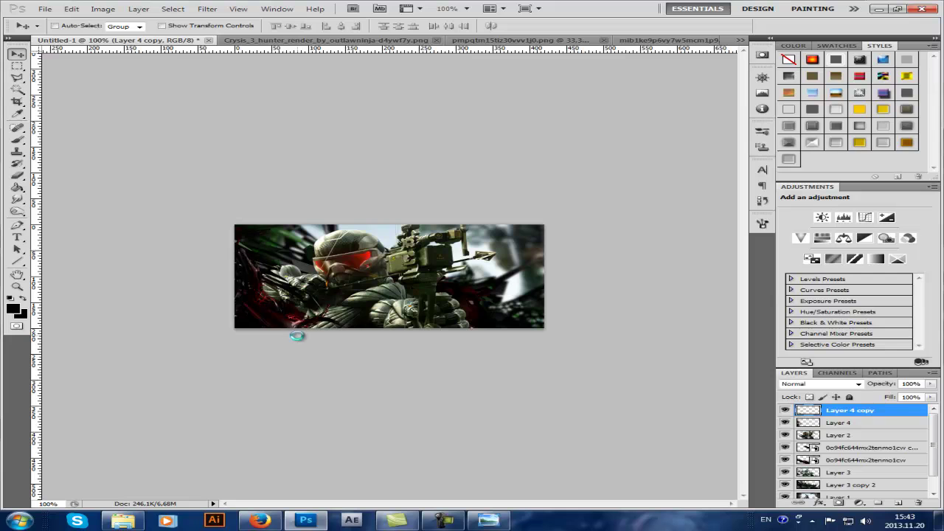
key(ctrl+u)
drag(751, 178, 805, 188)
drag(751, 212, 719, 212)
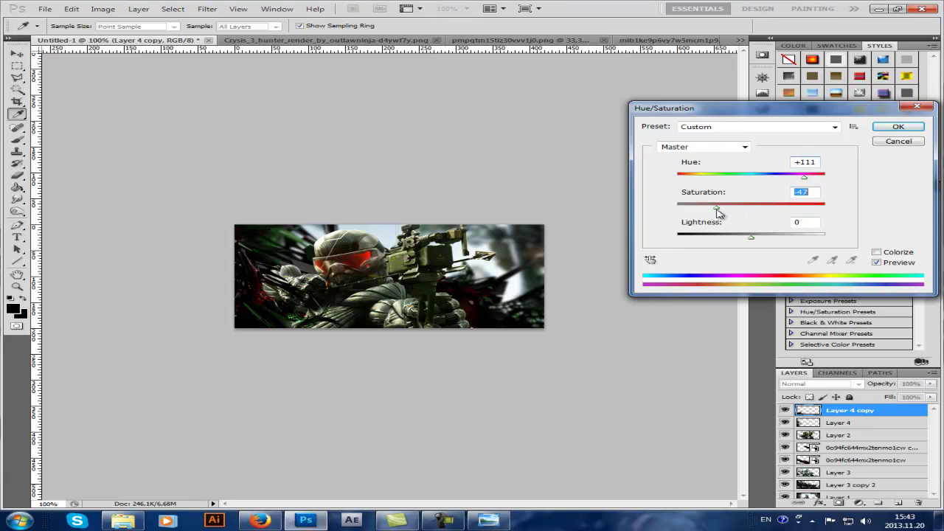
click(898, 126)
mouse_move(333, 327)
mouse_down()
mouse_move(326, 317)
mouse_move(344, 321)
mouse_up()
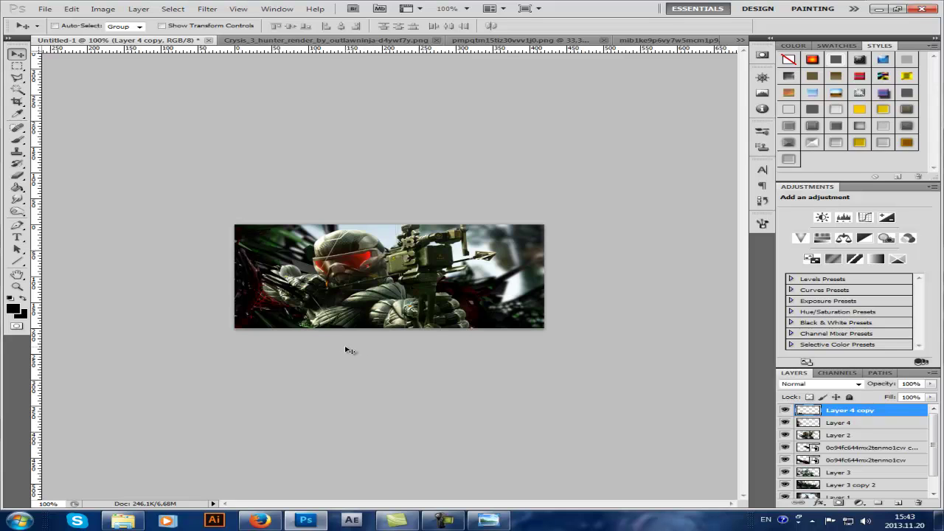
Step: Place a duplicate of the recolored Layer 4 copy at the banner's lower right, rotated to about -145°
drag(305, 325, 490, 271)
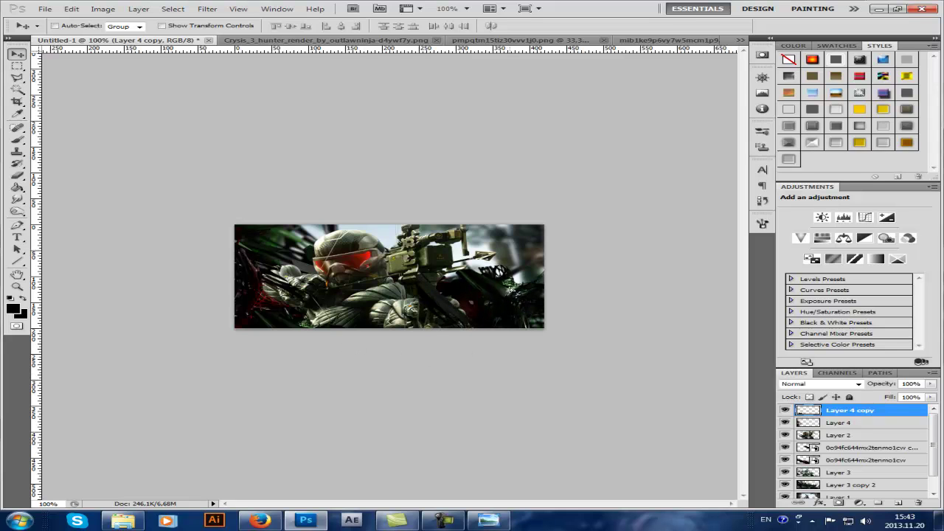
key(ctrl+t)
drag(650, 234, 213, 438)
drag(459, 304, 423, 331)
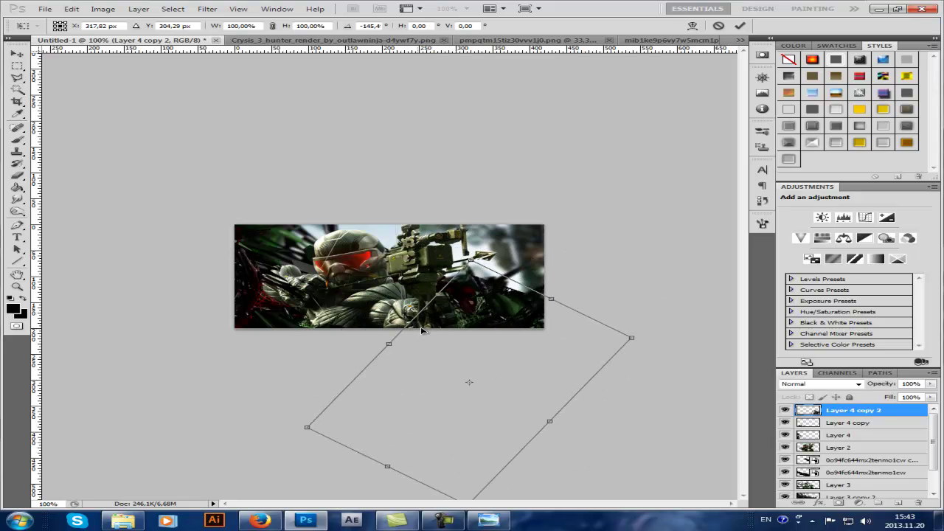
key(Return)
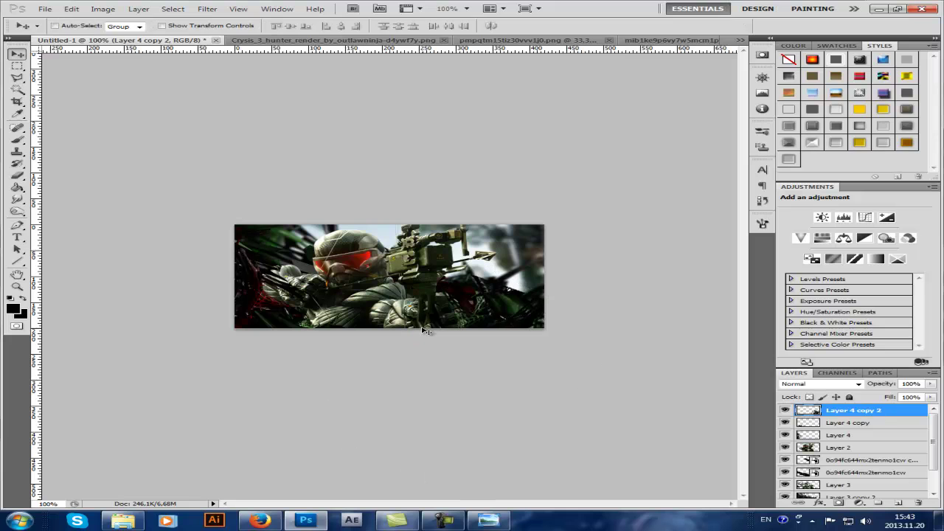
Step: Erase the parts of Layer 4 copy 2 covering the banner's right side and compare the banner with the layer hidden and shown
click(18, 177)
drag(538, 299, 493, 290)
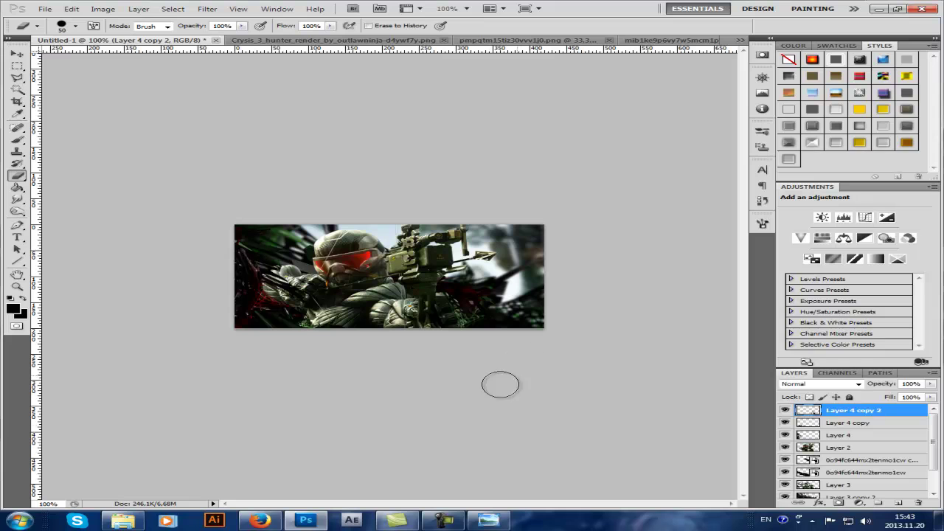
click(786, 410)
click(786, 410)
Step: Browse the abstract C4D renders in Windows Photo Viewer for another piece to add to the banner
click(490, 522)
key(Right)
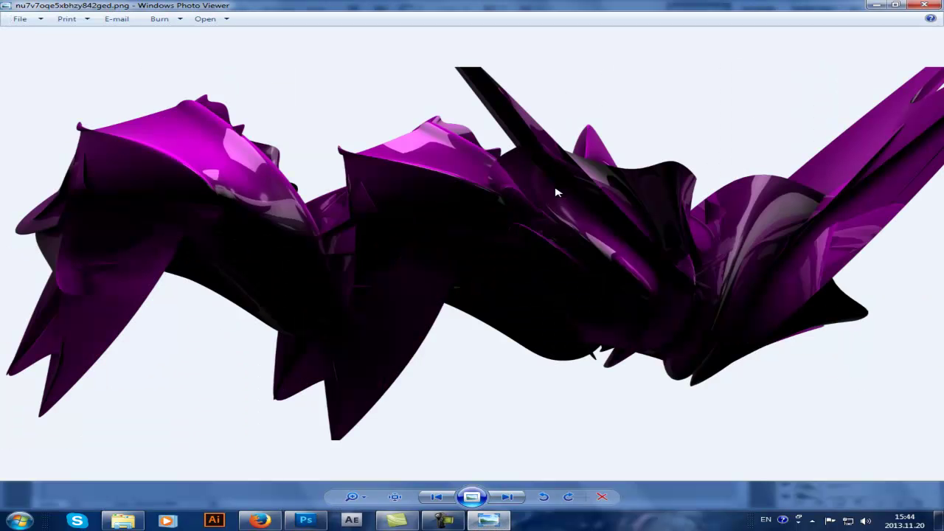
key(Right)
key(Left)
key(Right)
key(Right)
key(Right)
key(Left)
key(Left)
key(Right)
key(Right)
key(Left)
key(Right)
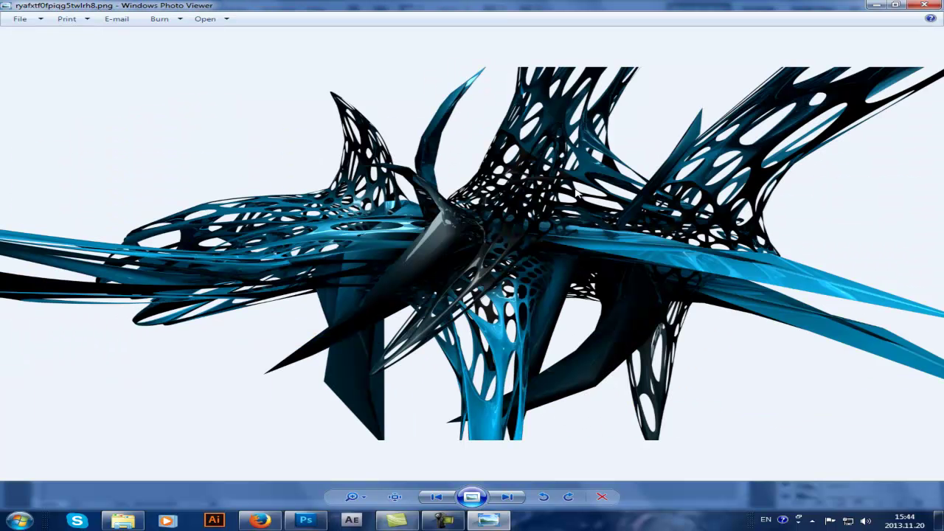
right_click(517, 185)
click(439, 180)
key(Left)
key(Left)
key(Right)
right_click(489, 243)
click(388, 180)
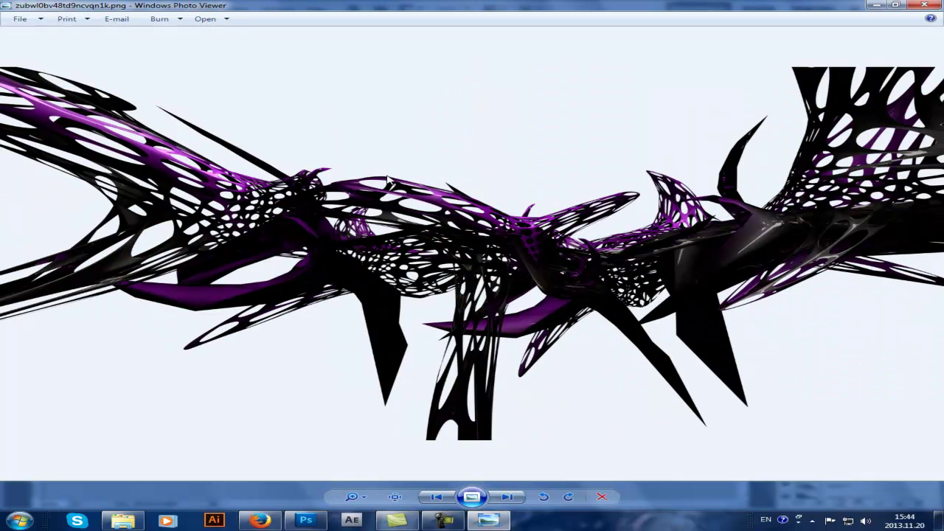
key(Left)
key(Left)
key(Left)
key(Left)
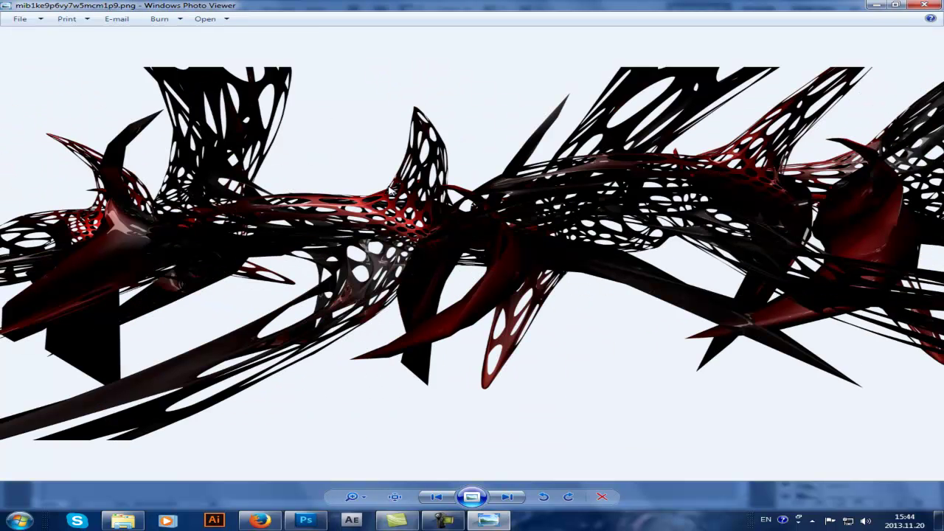
key(Left)
key(Left)
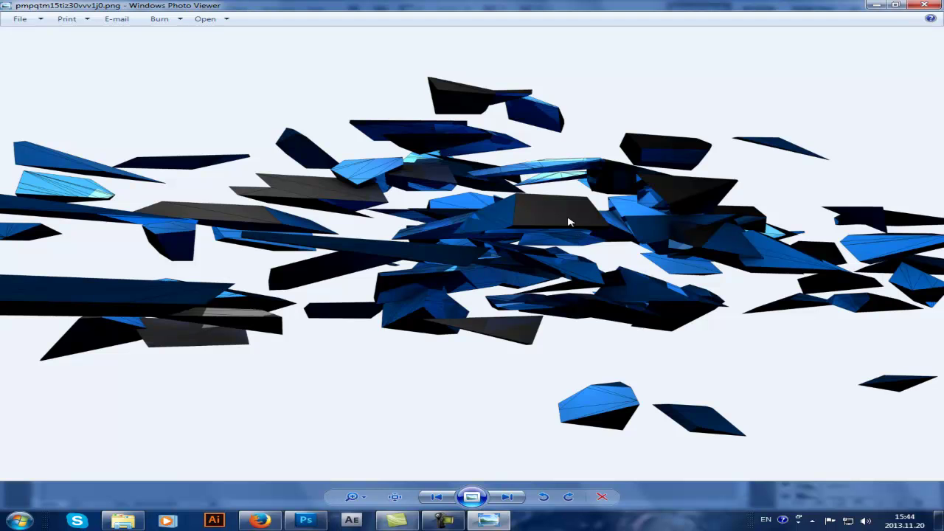
key(Left)
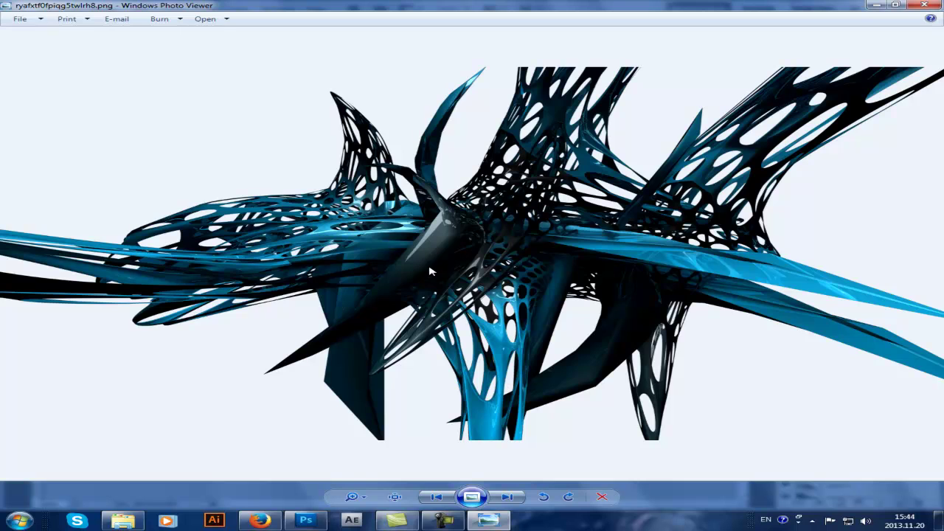
key(Left)
key(Left)
key(Left)
key(Right)
key(Left)
key(Left)
key(Right)
key(Left)
key(Left)
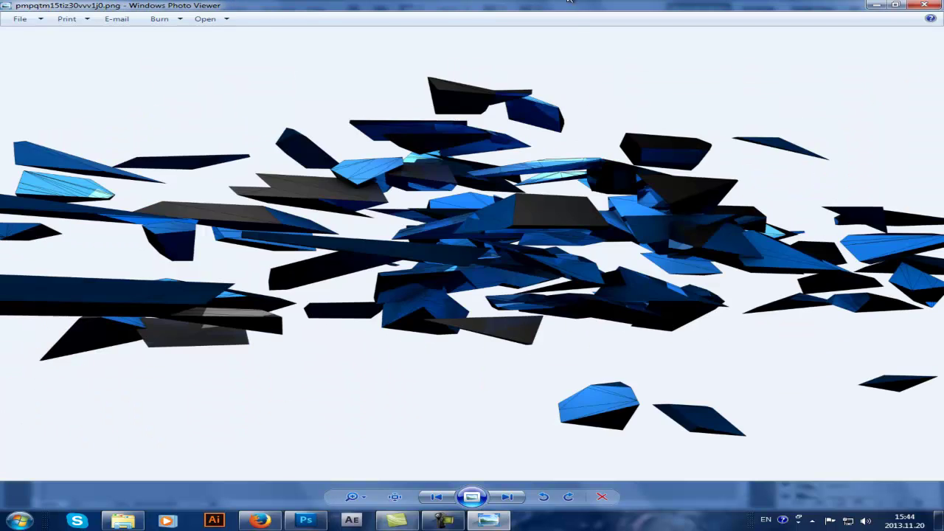
drag(570, 2, 584, 61)
click(629, 5)
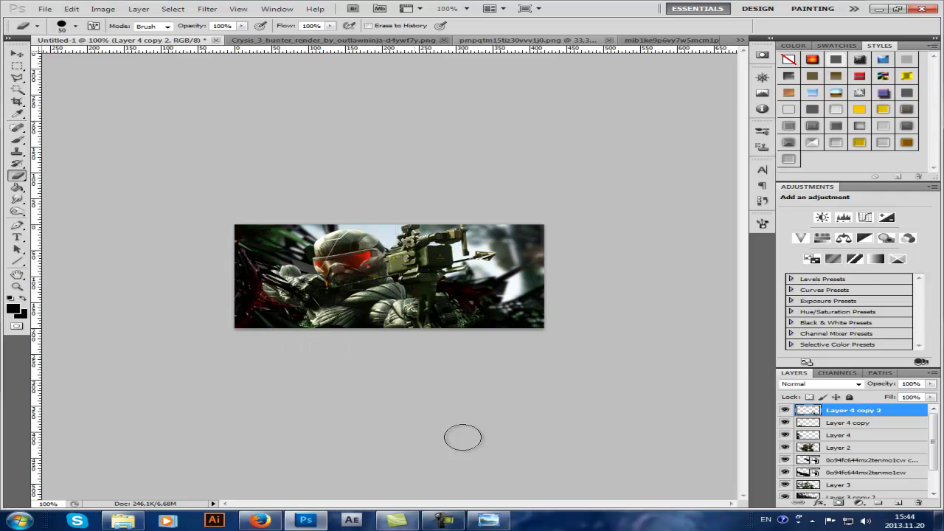
click(489, 521)
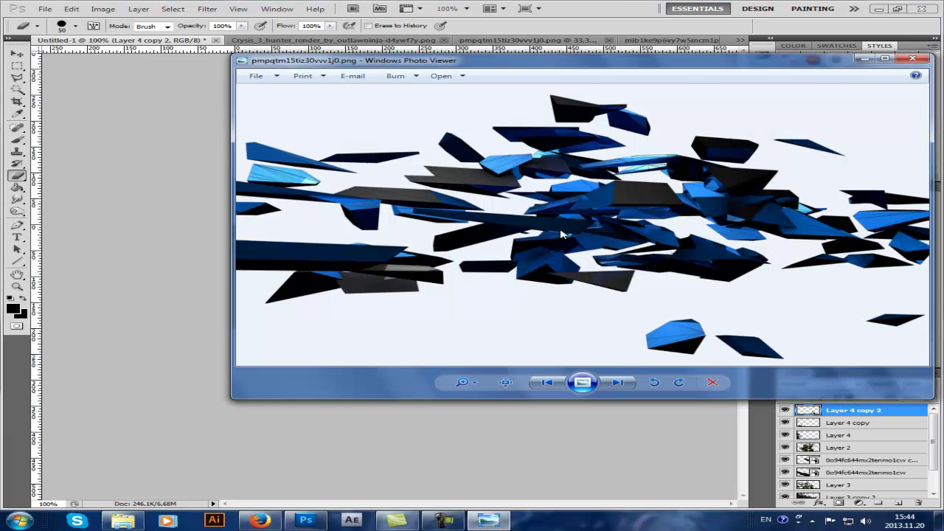
key(Right)
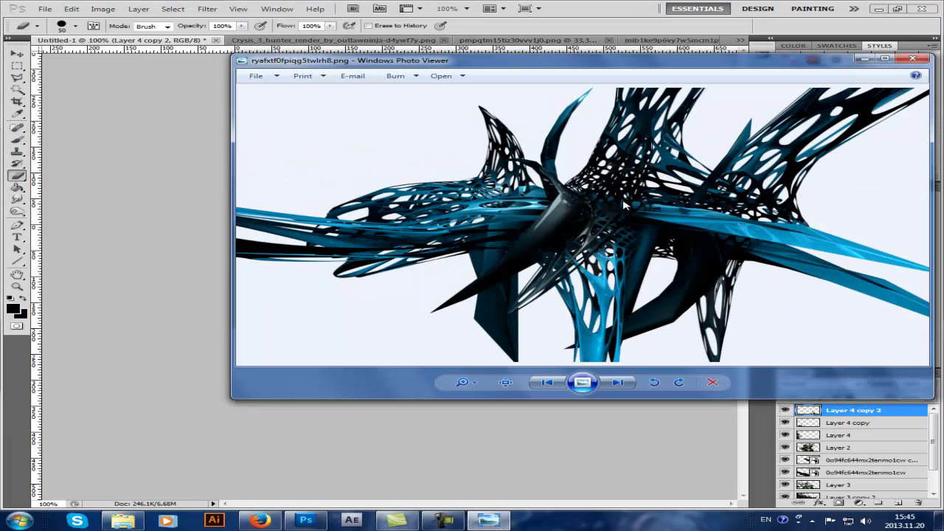
key(Right)
key(Right)
key(Right)
key(Right)
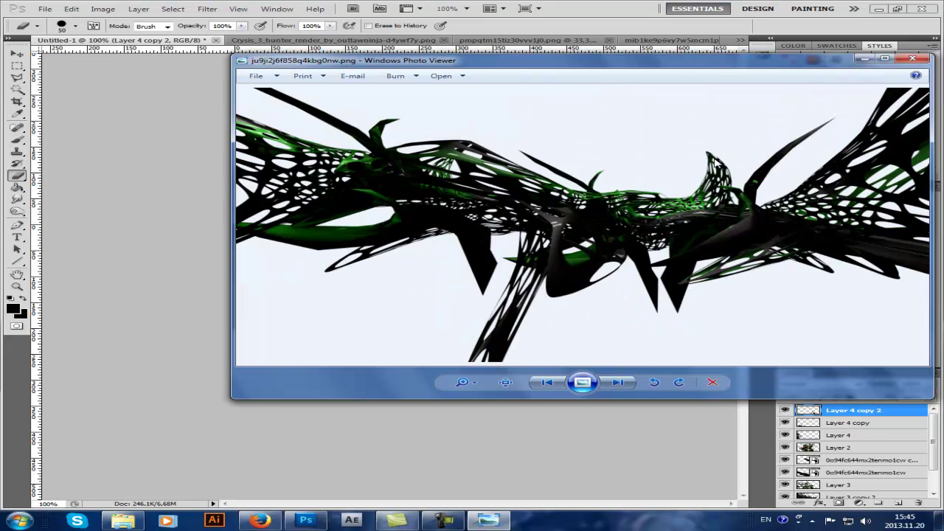
key(Right)
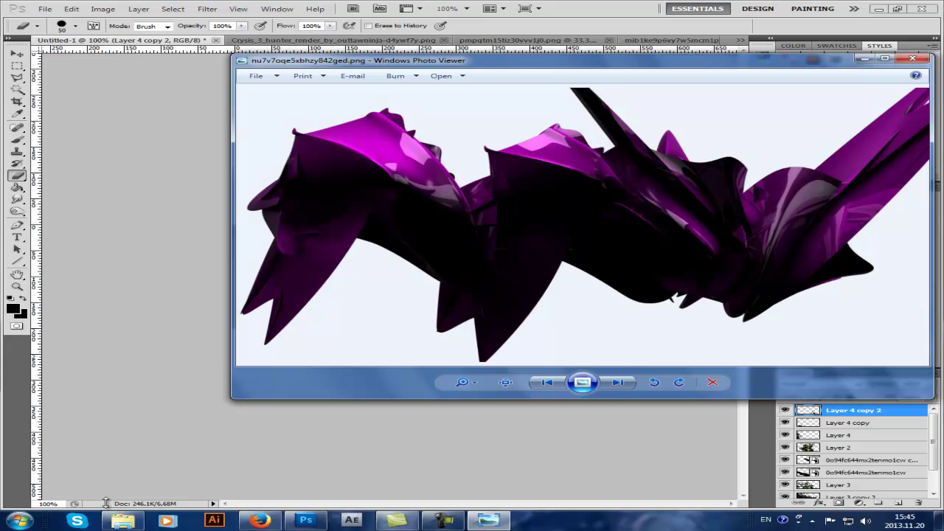
Step: Browse Documents > 2013 > C4D, check its Other folder, and open the MrRobin abstract c4d package 4 folder
click(18, 522)
click(235, 323)
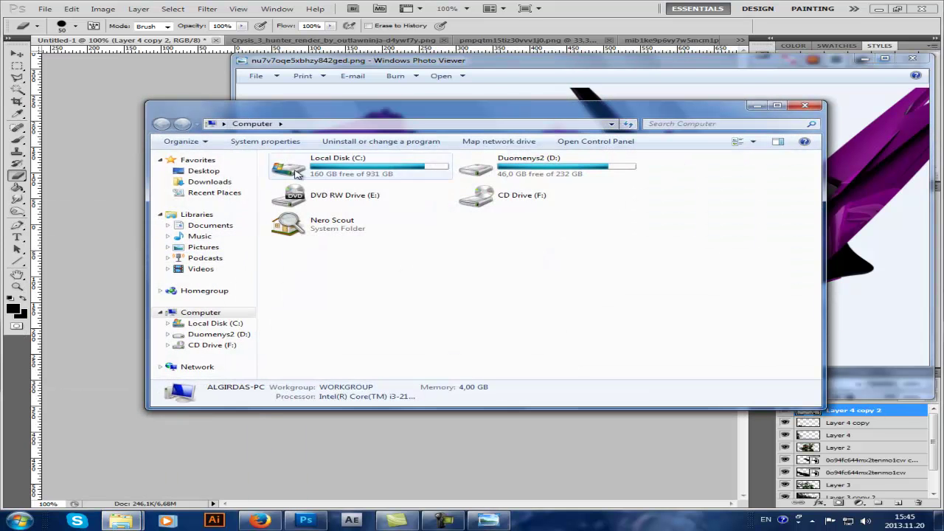
click(214, 225)
double_click(303, 210)
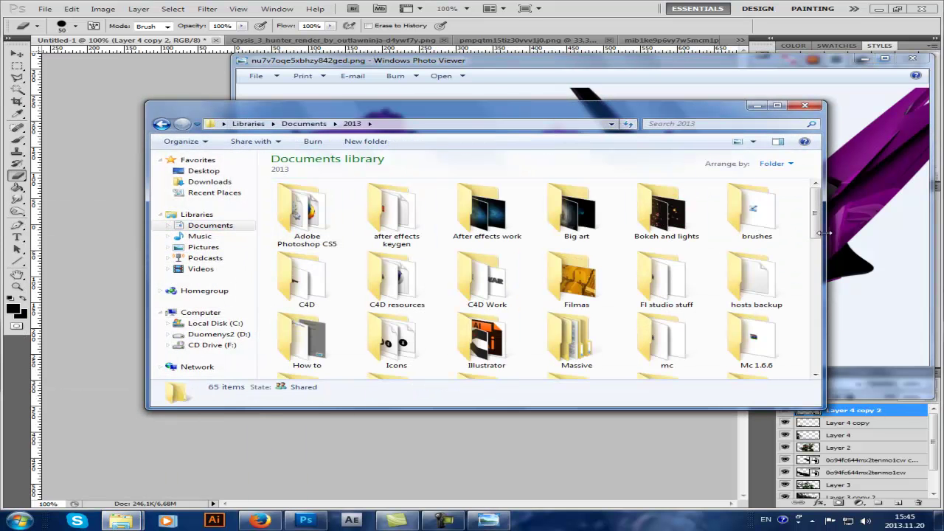
double_click(306, 280)
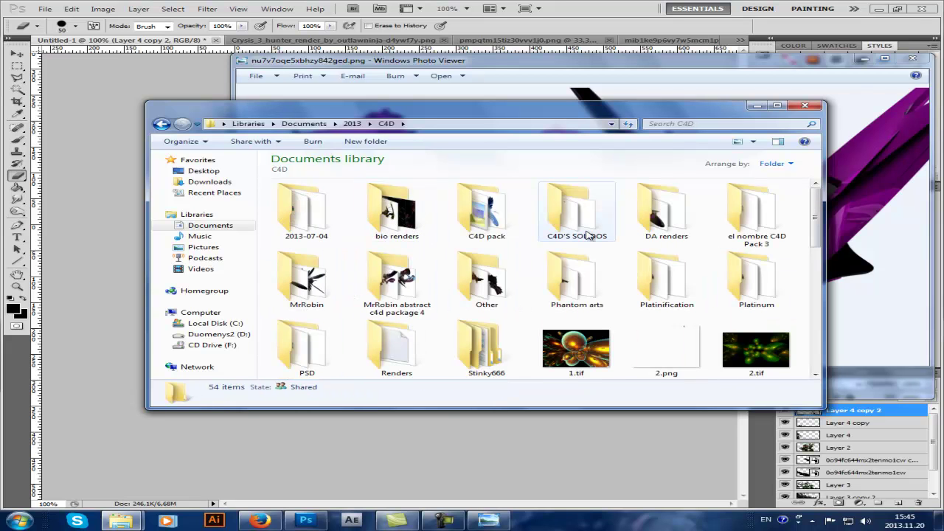
double_click(476, 308)
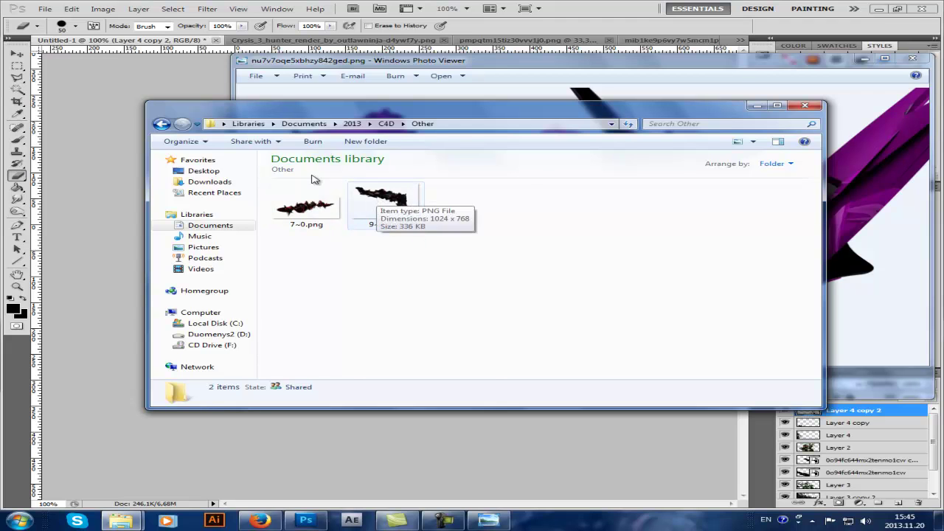
key(BackSpace)
double_click(402, 288)
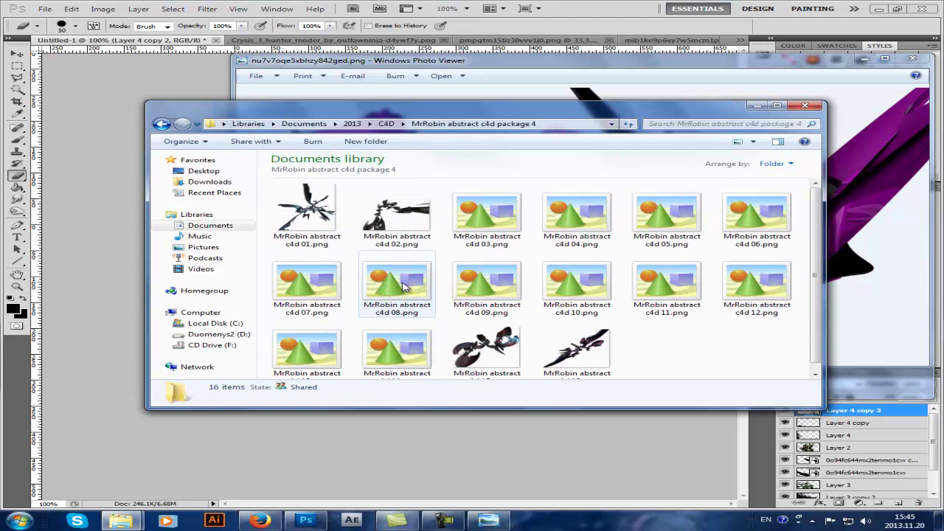
Step: Preview MrRobin abstract c4d 15.png in Windows Photo Viewer and compare it with the web-like renders
right_click(493, 343)
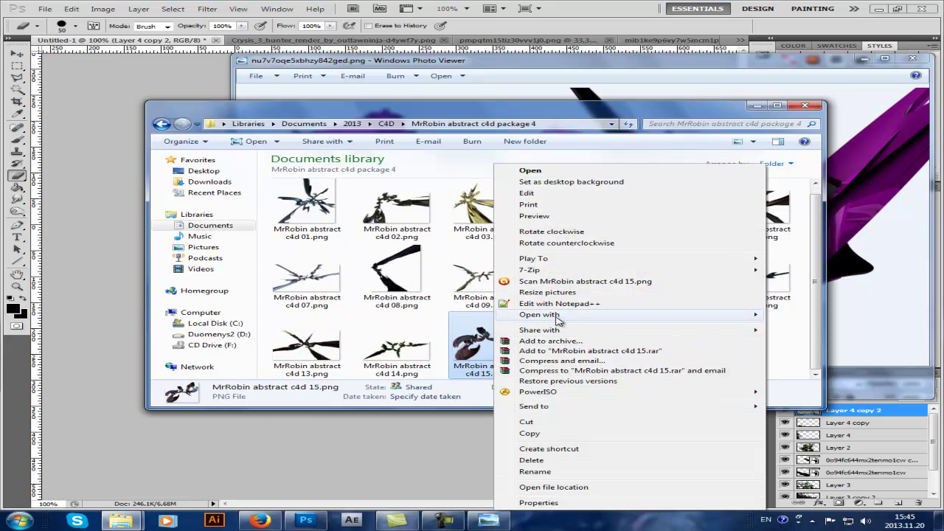
mouse_move(560, 315)
click(369, 418)
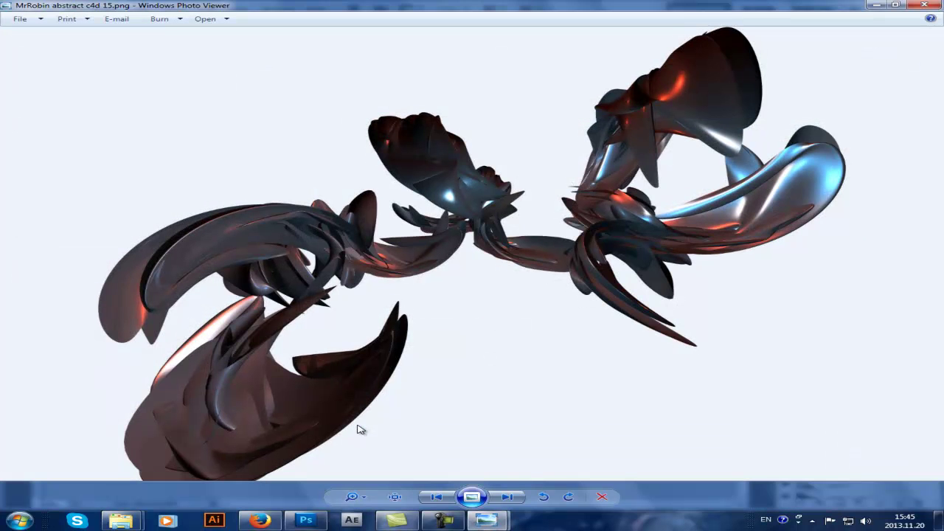
mouse_move(486, 521)
click(419, 489)
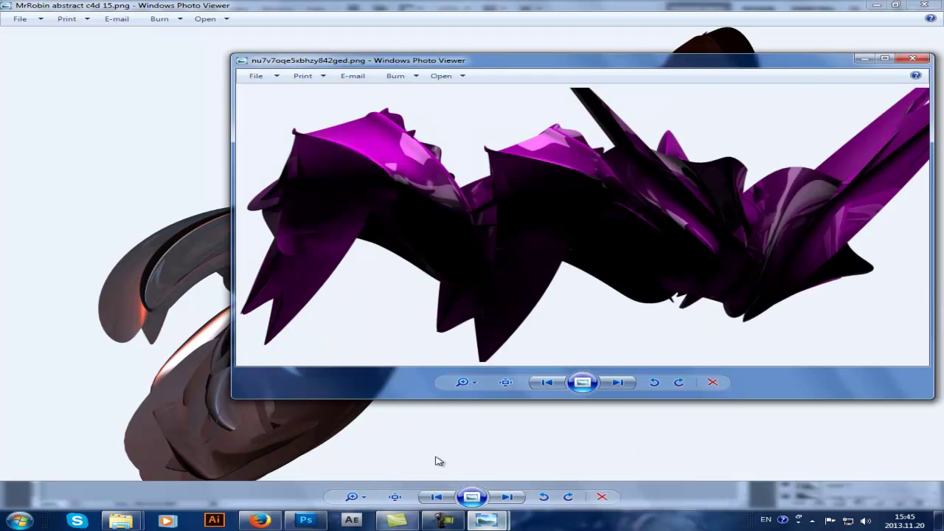
scroll(495, 215, down, 1)
drag(450, 62, 394, 85)
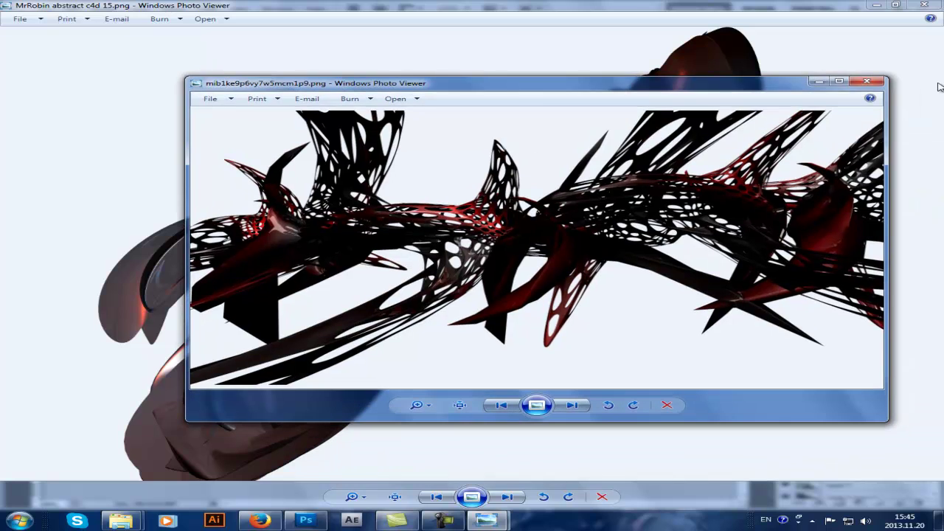
click(868, 81)
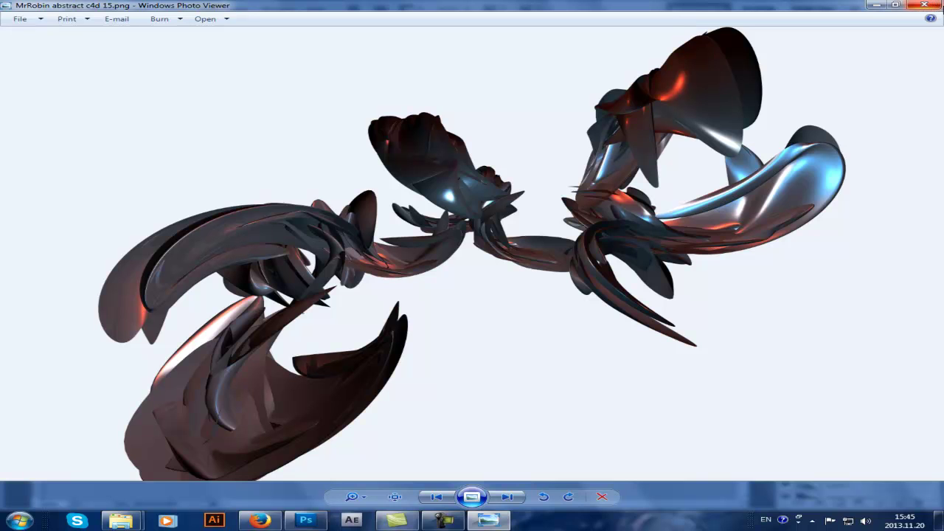
Step: Close the render preview, look over the thumbnails in the MrRobin abstract c4d package 4 folder, and return to the banner
click(932, 5)
drag(578, 104, 592, 134)
click(305, 521)
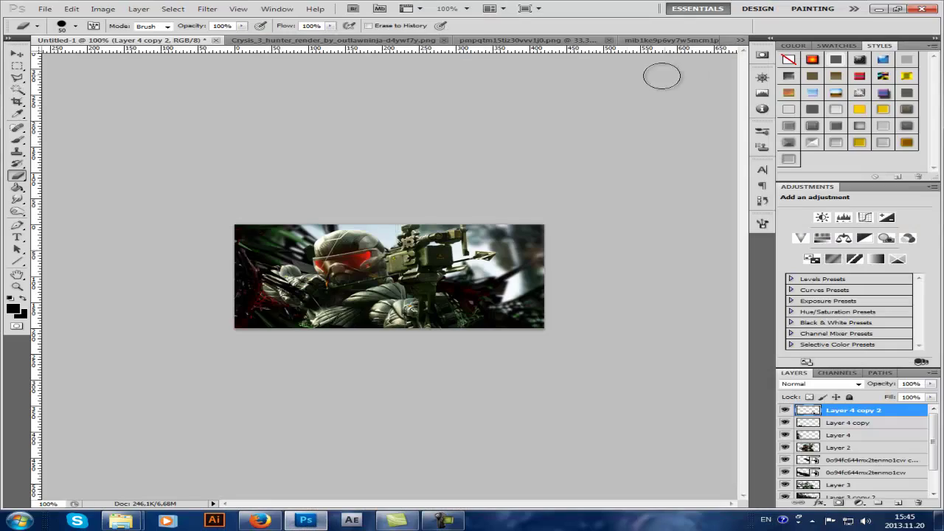
mouse_move(121, 521)
click(273, 465)
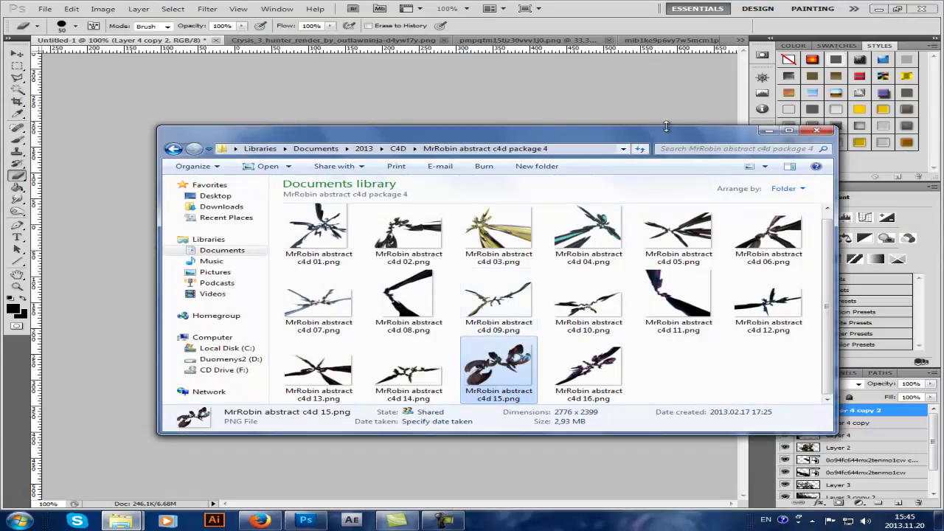
drag(633, 140, 634, 70)
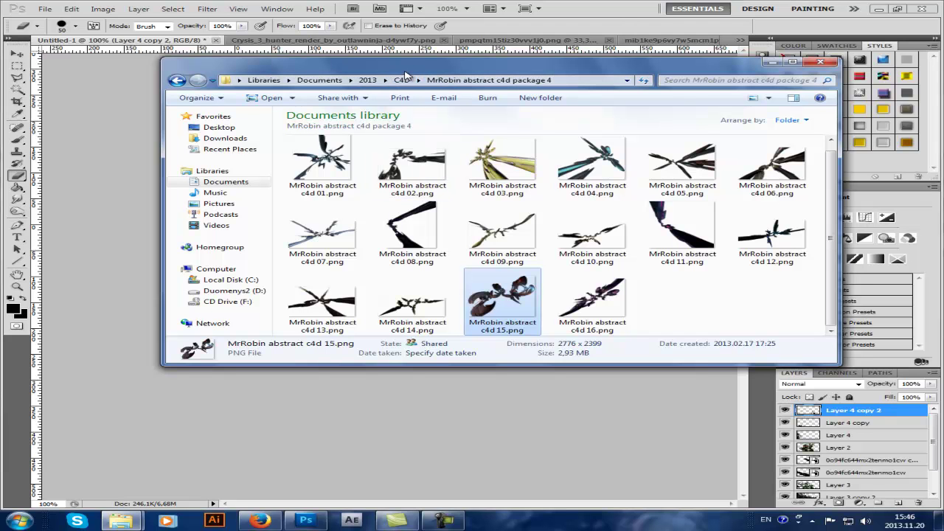
click(832, 62)
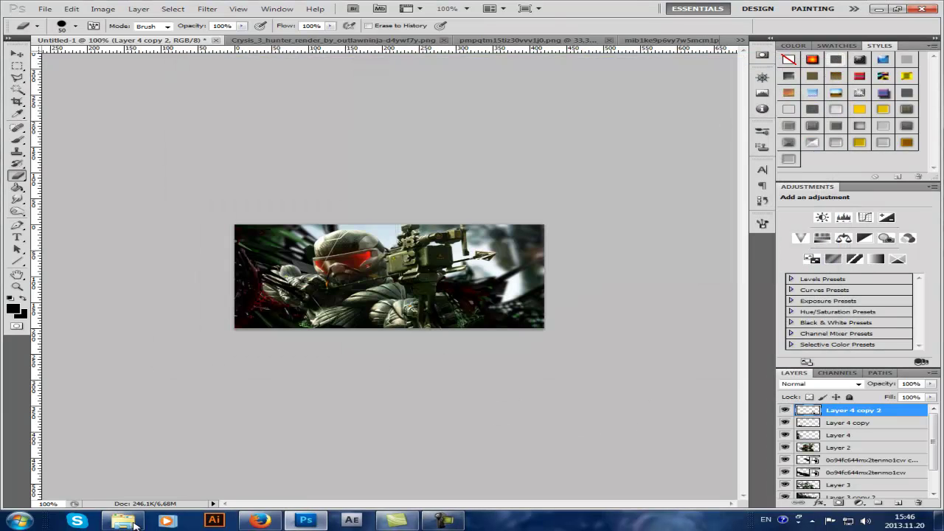
Step: Place the purple web render zubwl0bv48td9ncvqn1k.png in the banner, scaled down and rotated about 131°, beside and over the hunter's helmet
click(124, 521)
drag(385, 234, 185, 436)
drag(431, 257, 355, 240)
drag(421, 186, 172, 362)
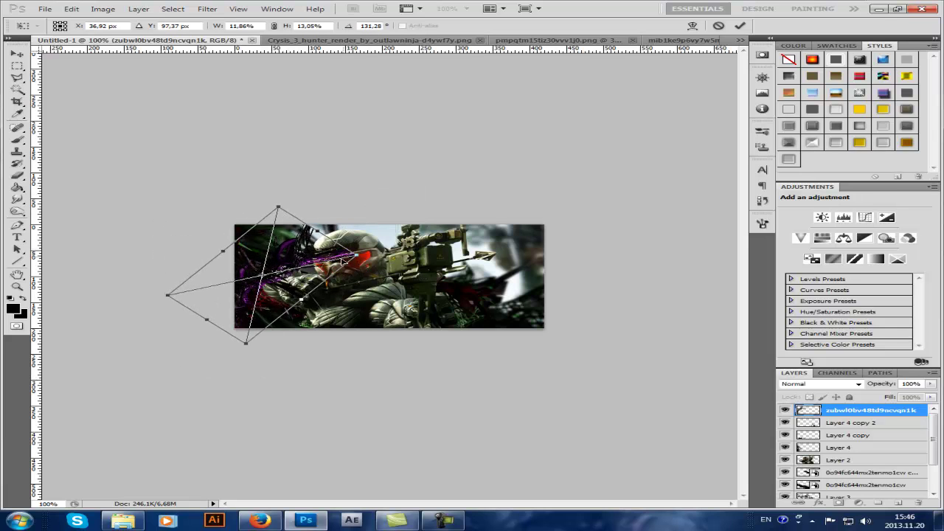
drag(308, 295, 371, 257)
key(Return)
Step: Rasterize the zubwl0bv48td9ncvqn1k layer and recolor it red with Hue/Saturation at hue +72
key(e)
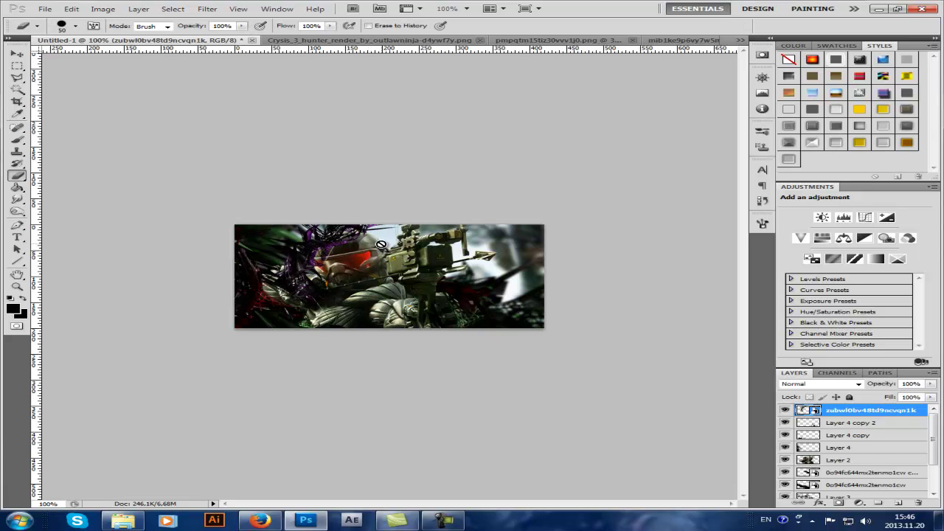
right_click(884, 415)
click(834, 244)
key(ctrl+u)
drag(755, 182, 795, 204)
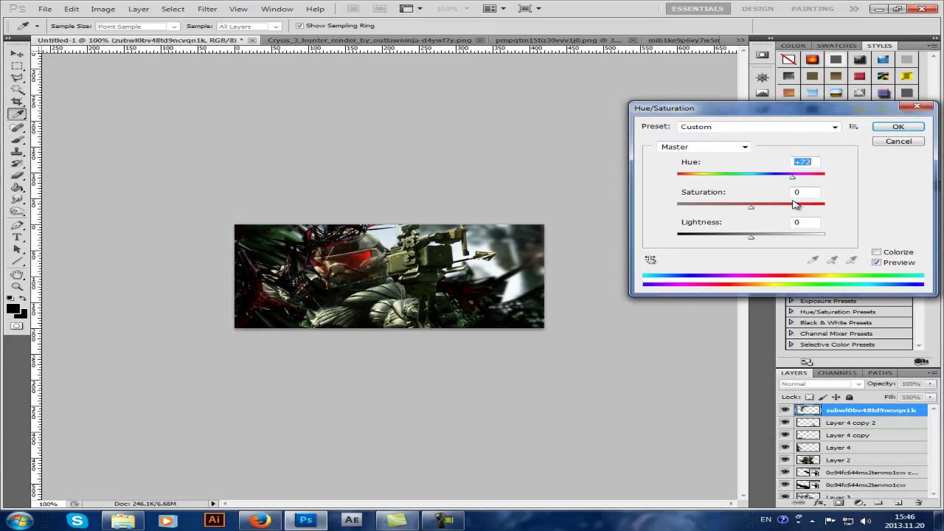
click(898, 127)
Step: Load the hunter's outline from Layer 2 as a selection and try erasing the recolored web render over the helmet
key(b)
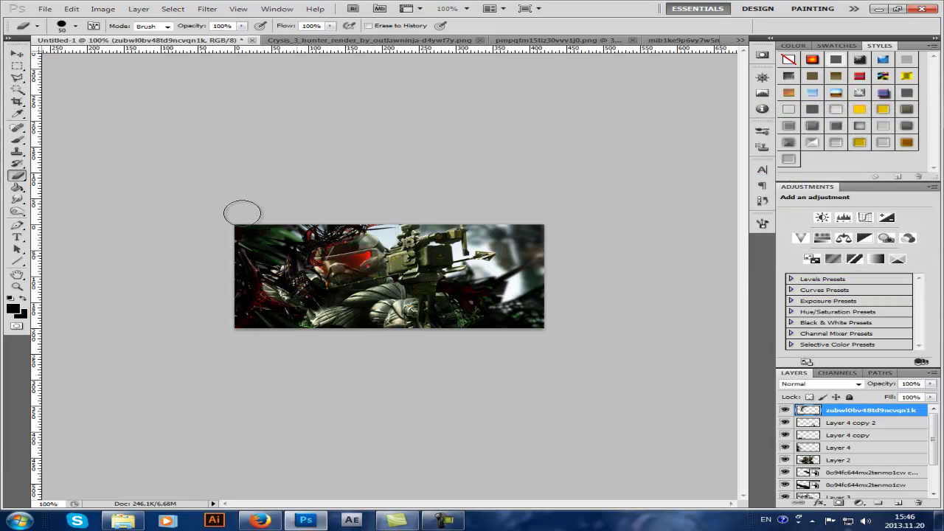
ctrl+click(810, 461)
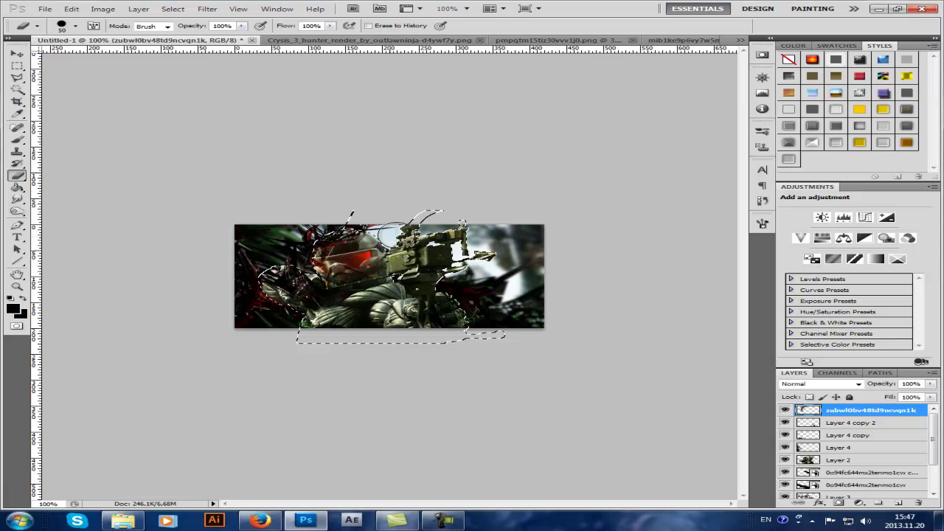
mouse_move(395, 233)
mouse_down()
mouse_move(315, 250)
mouse_move(340, 221)
mouse_move(301, 261)
mouse_move(272, 275)
mouse_move(290, 256)
mouse_move(264, 269)
mouse_move(341, 266)
mouse_up()
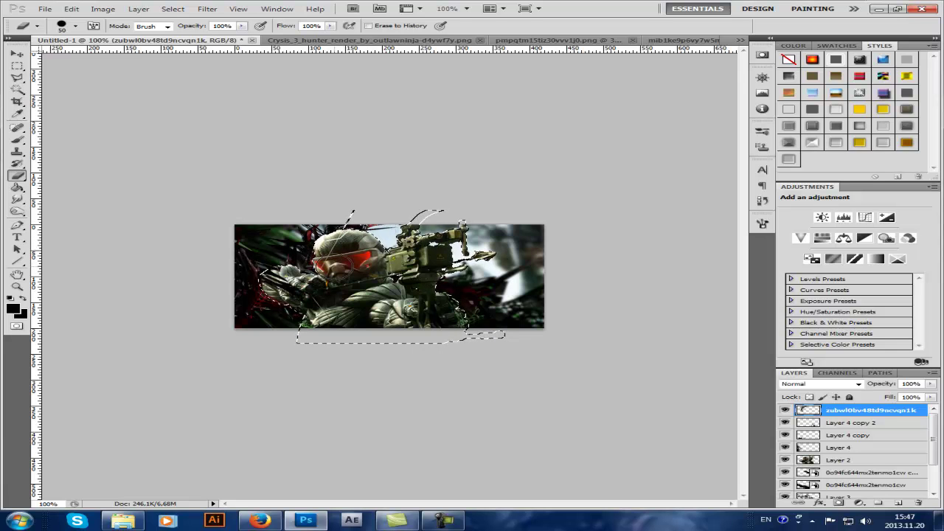
key(ctrl+z)
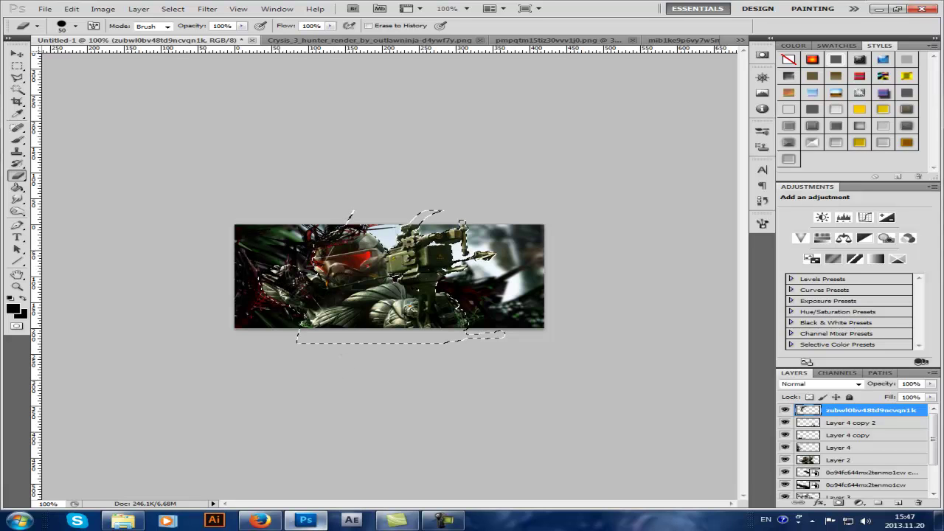
click(436, 521)
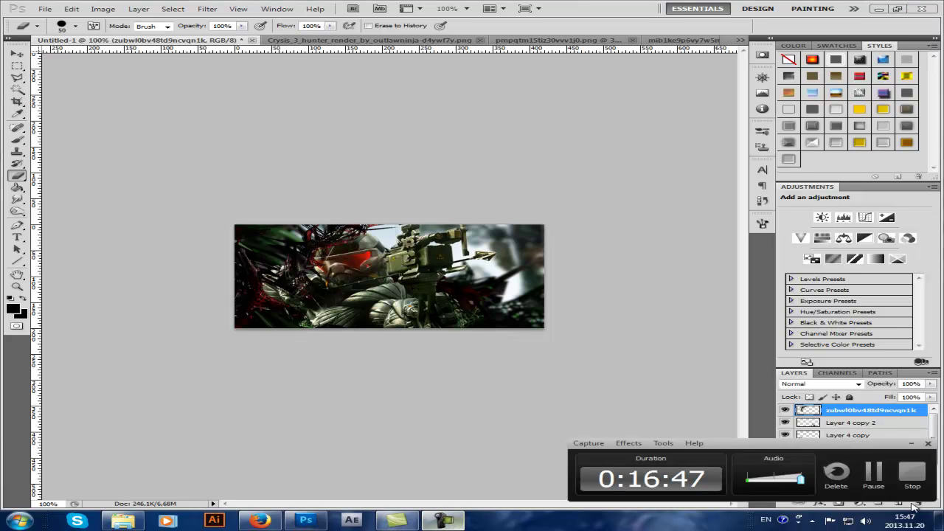
click(877, 487)
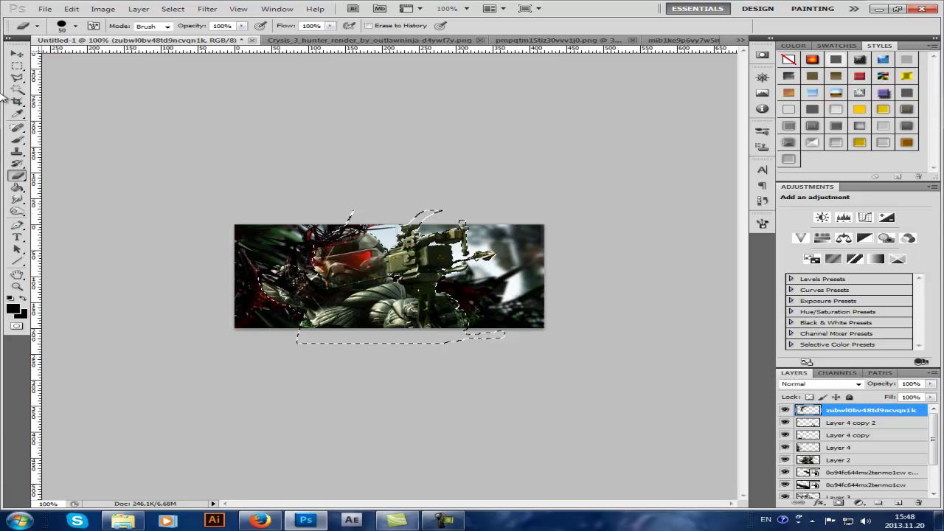
Step: Undo the eraser strokes on the web render over the helmet, going back to the loaded selection
mouse_move(341, 245)
mouse_down()
mouse_move(373, 234)
mouse_move(343, 237)
mouse_move(339, 220)
mouse_move(319, 231)
mouse_move(343, 240)
mouse_up()
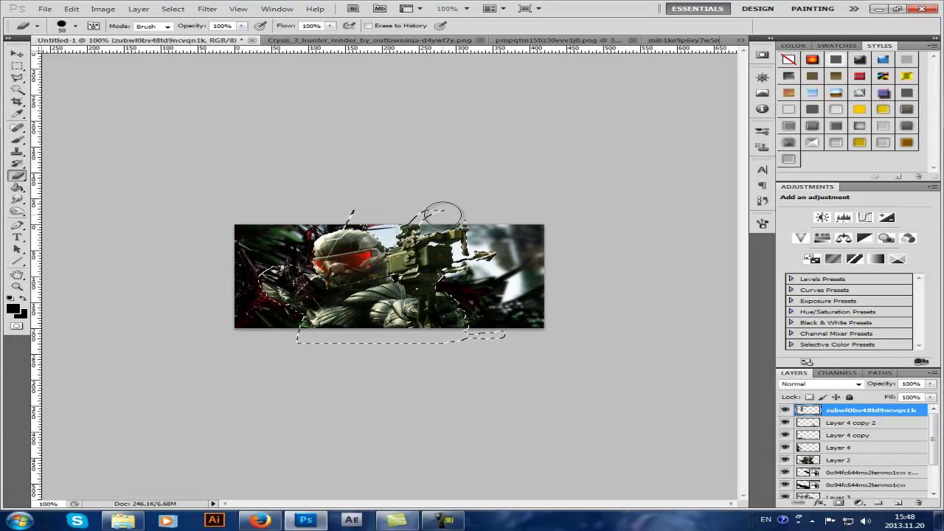
click(762, 200)
click(653, 264)
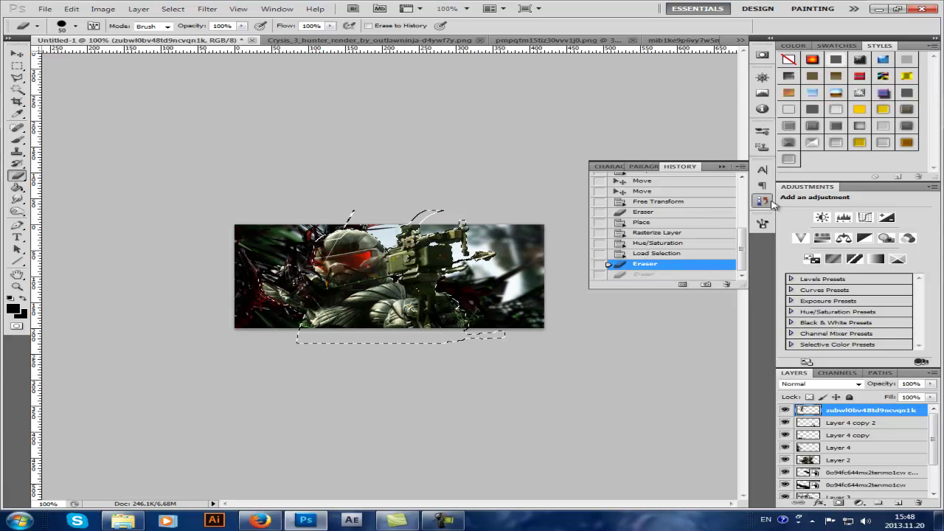
click(668, 254)
click(764, 202)
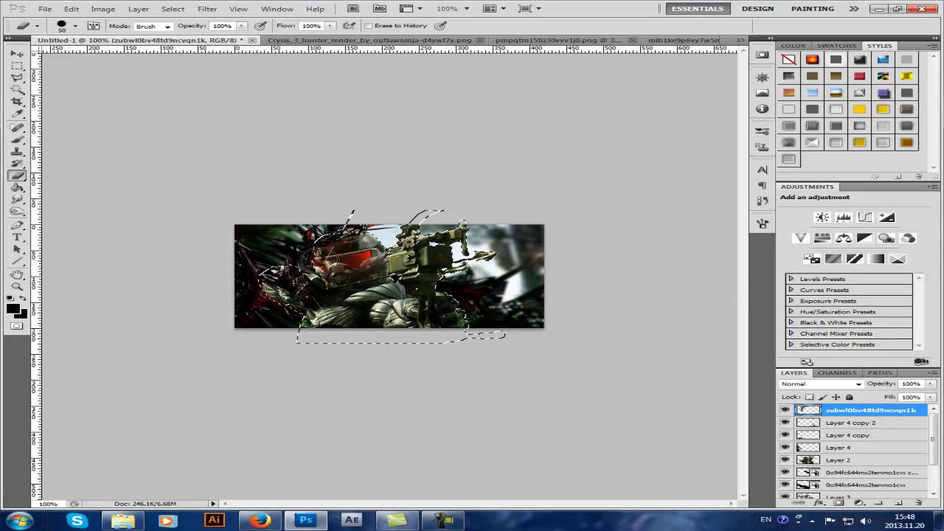
Step: Deselect the hunter's outline and reposition the red web render so it clears the helmet
key(v)
key(ctrl+d)
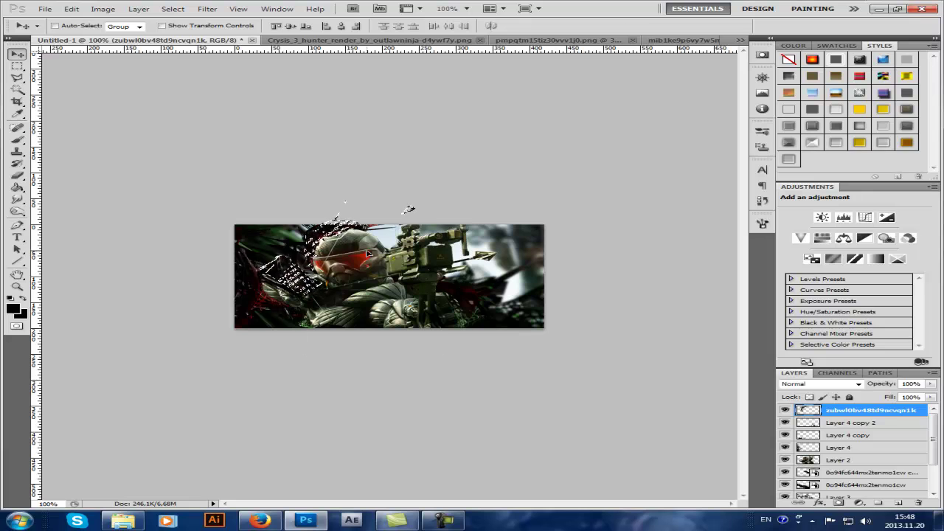
key(ctrl+z)
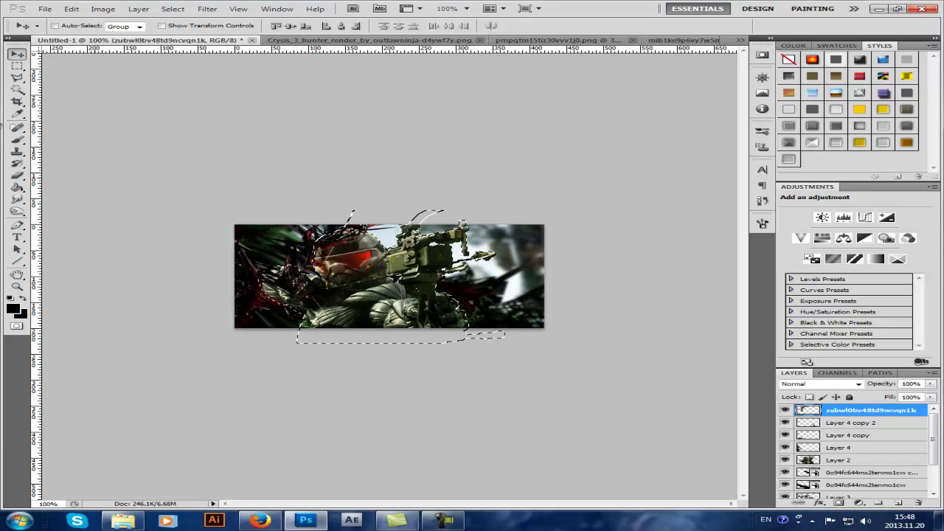
click(18, 66)
key(ctrl+d)
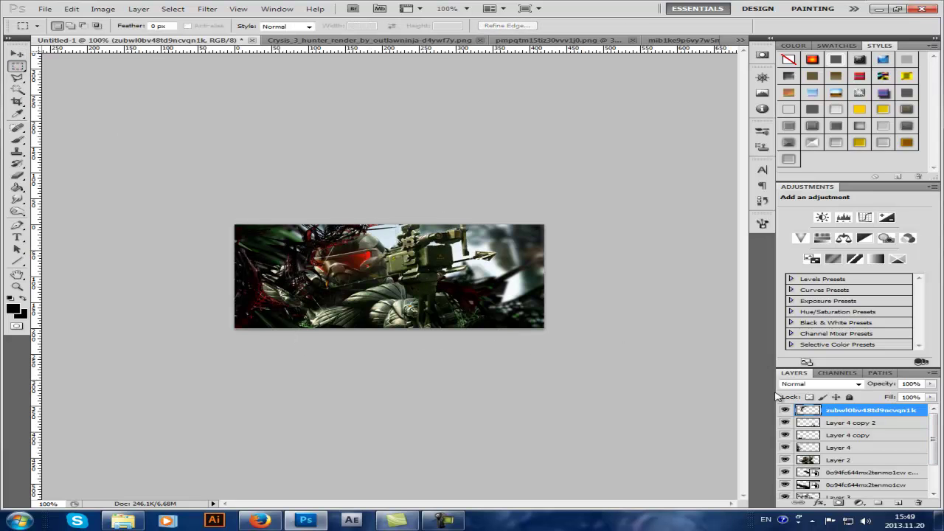
key(v)
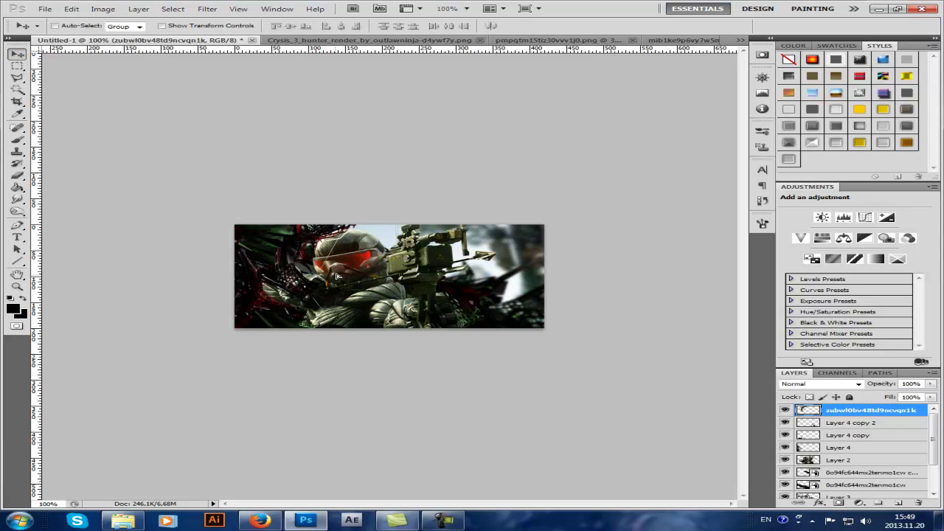
drag(347, 274, 344, 273)
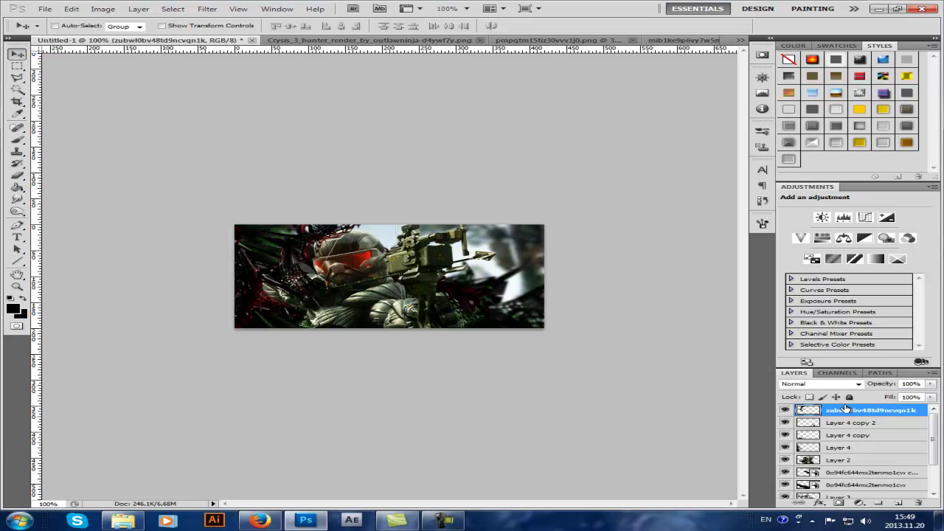
drag(505, 265, 512, 266)
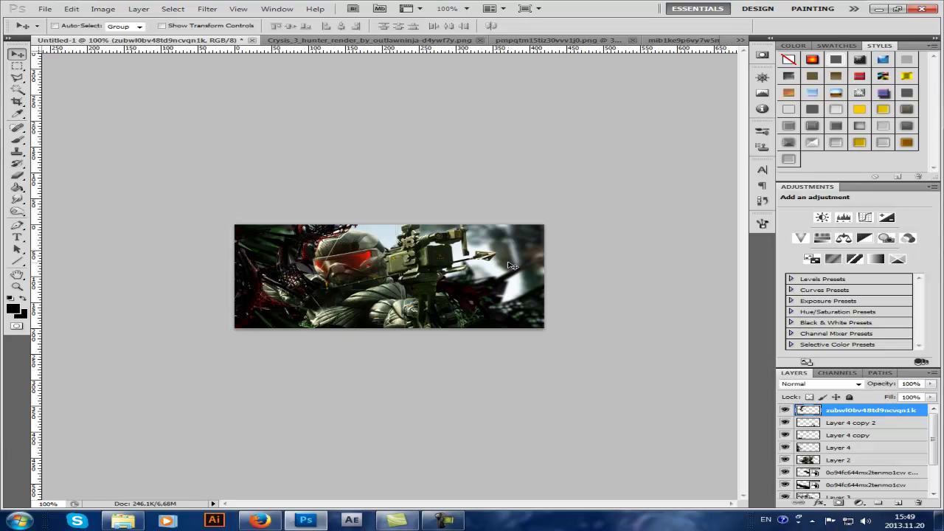
Step: Load Layer 2's outline as a selection, erase the web render over the hunter's arm and shoulder, and deselect
ctrl+click(810, 464)
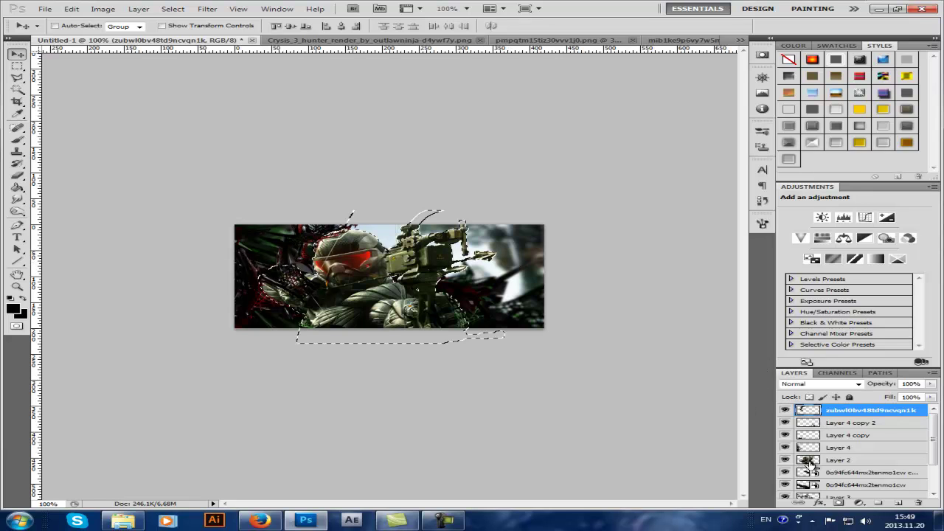
click(17, 176)
drag(236, 274, 290, 287)
click(16, 66)
click(322, 273)
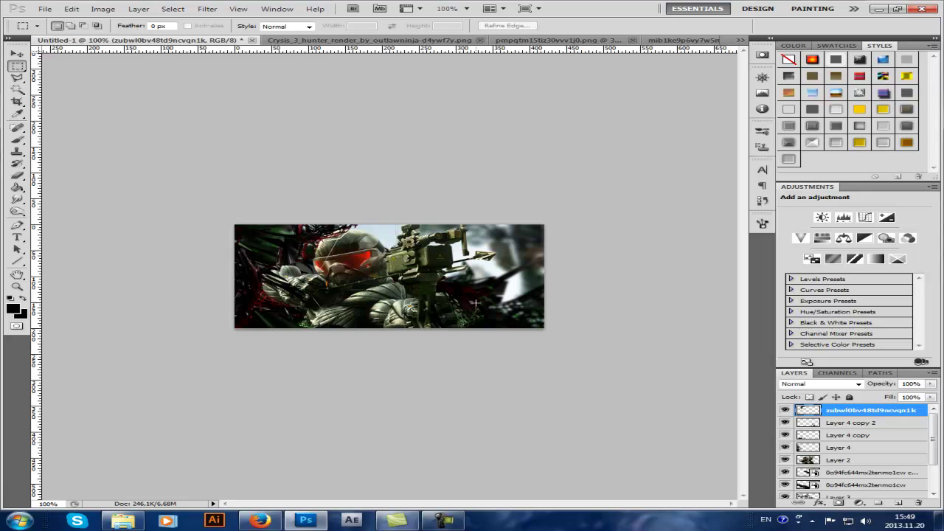
Step: Bring up the file-opening dialog and browse to the SciFi Render Pack By TonyApex folder
click(43, 10)
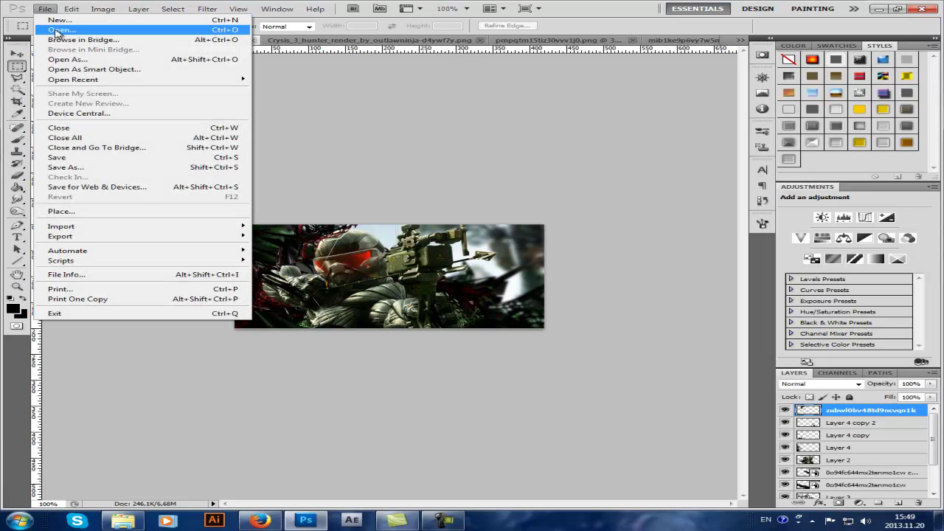
click(57, 31)
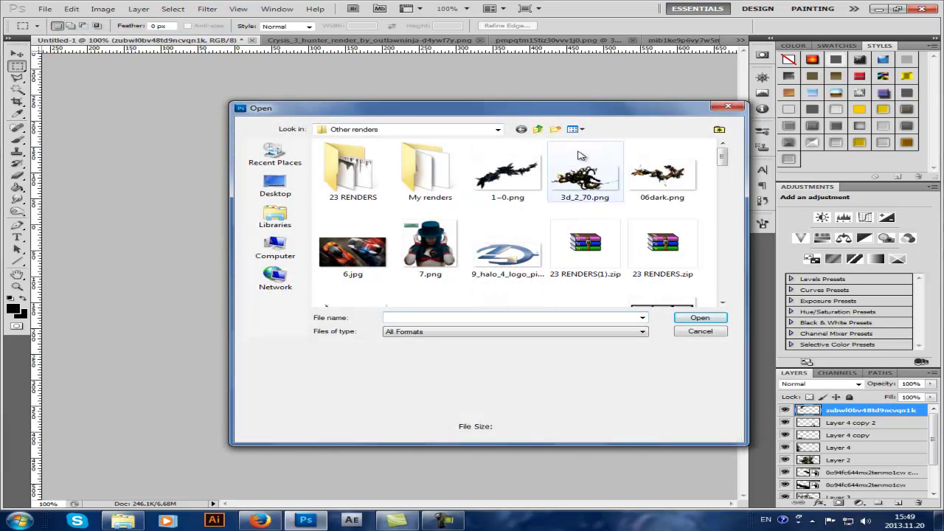
click(538, 129)
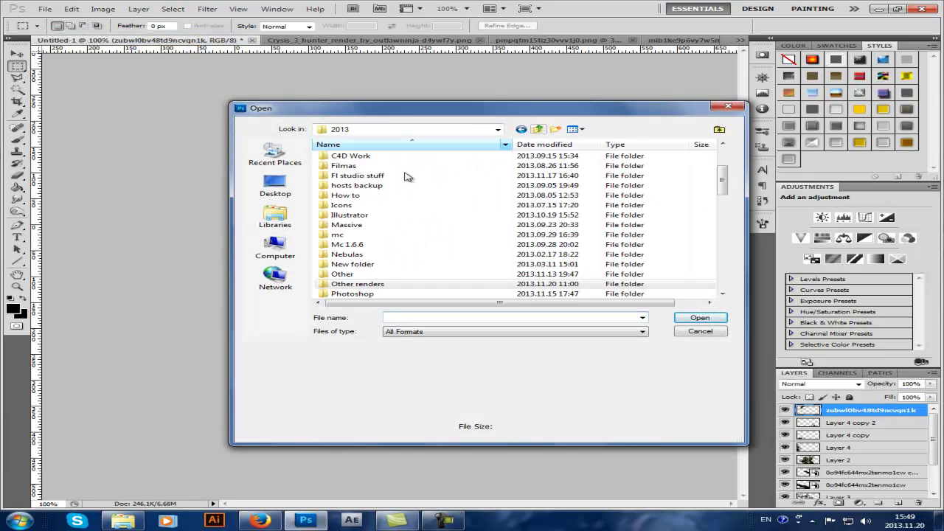
double_click(370, 275)
double_click(594, 171)
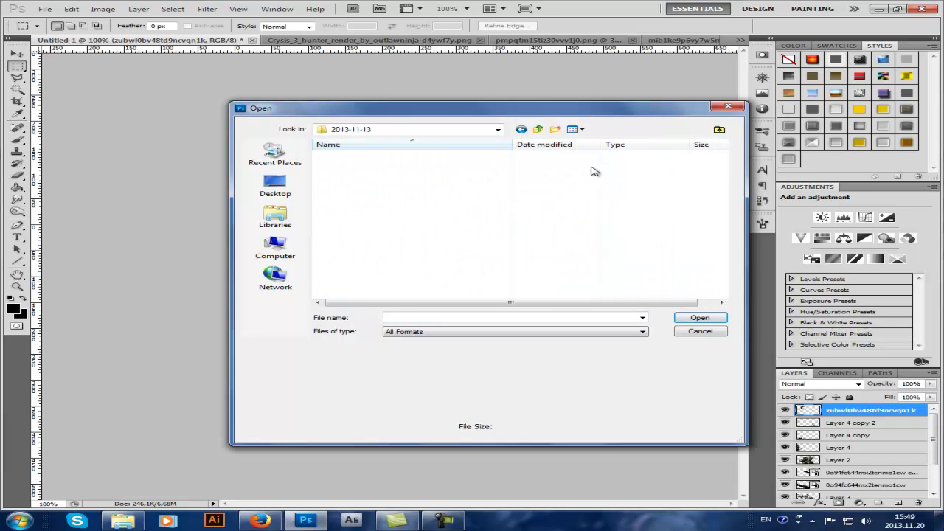
double_click(408, 182)
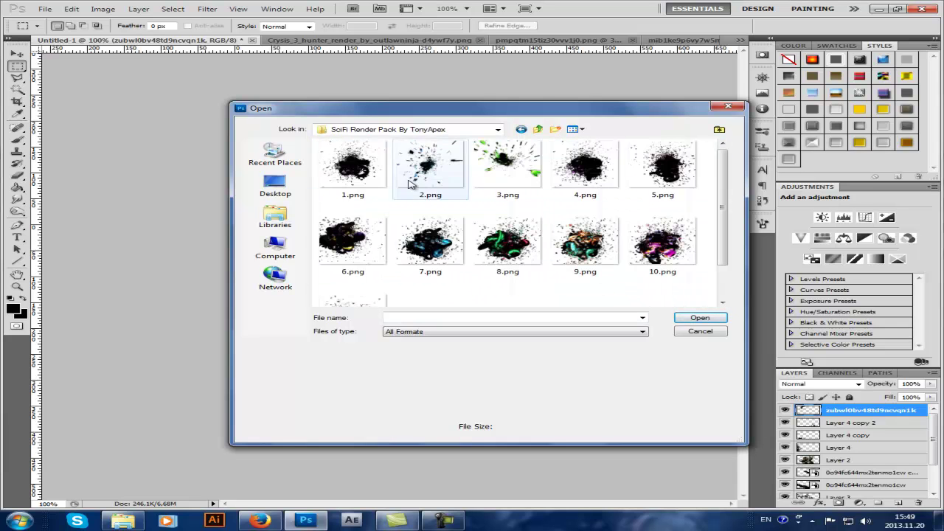
Step: Preview the renders 1.png to 3.png of the SciFi pack in Windows Photo Viewer
click(351, 181)
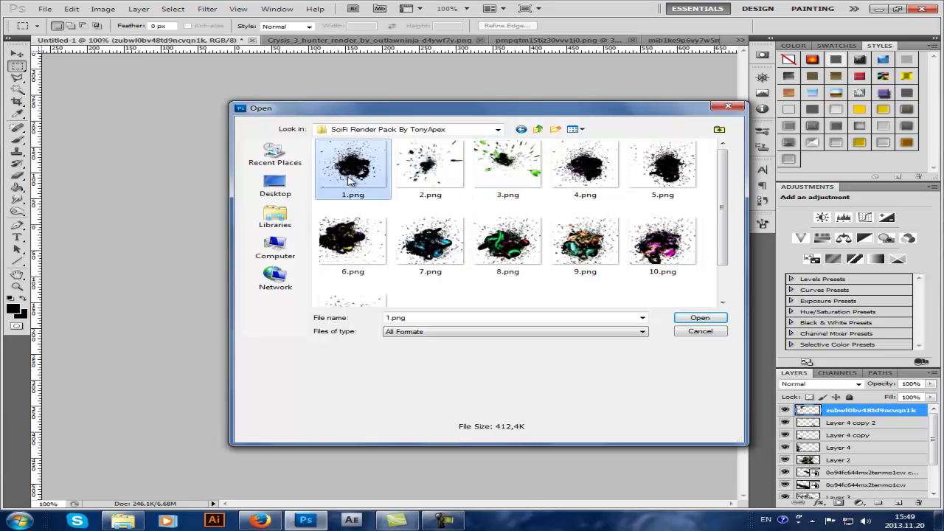
right_click(350, 181)
mouse_move(458, 331)
click(612, 446)
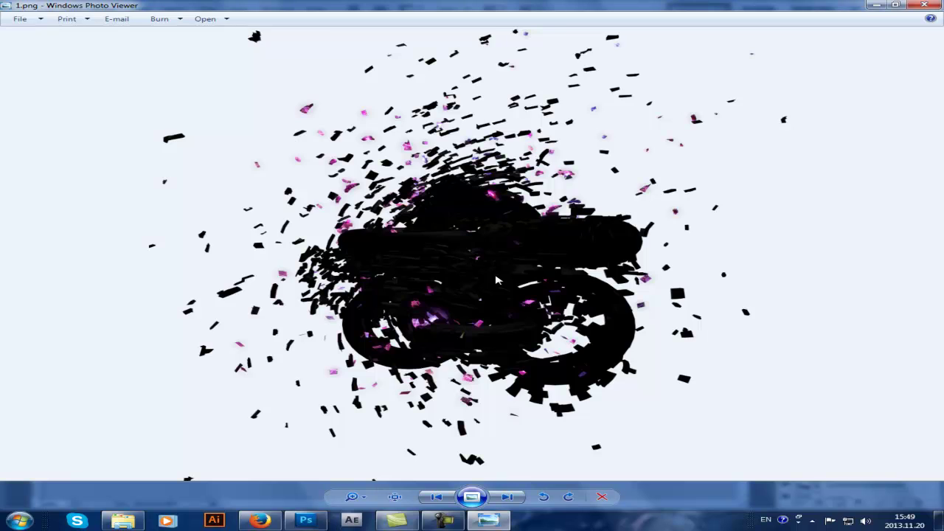
key(Right)
key(Right)
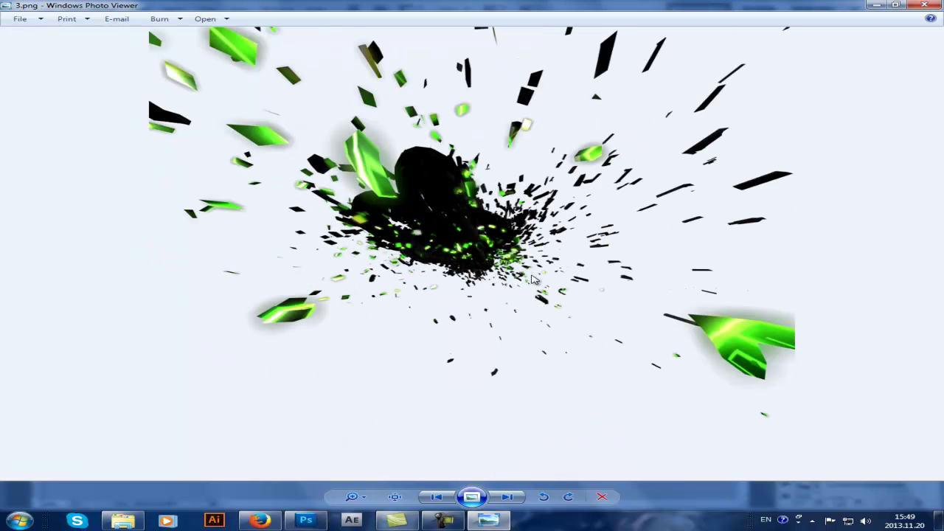
Step: Open 3.png in Adobe Photoshop CS5, dismiss the file-opening dialog and bring the green shard render into the banner as a new layer
right_click(358, 272)
mouse_move(399, 274)
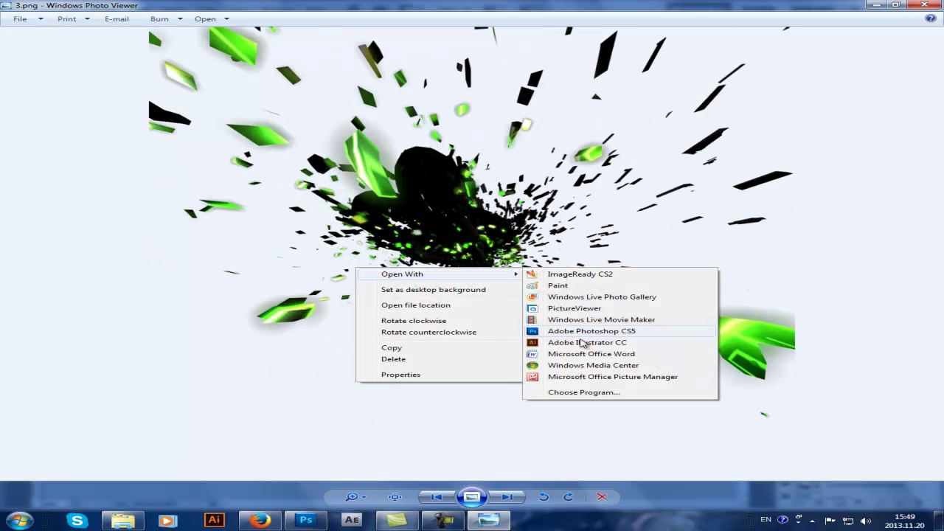
click(576, 338)
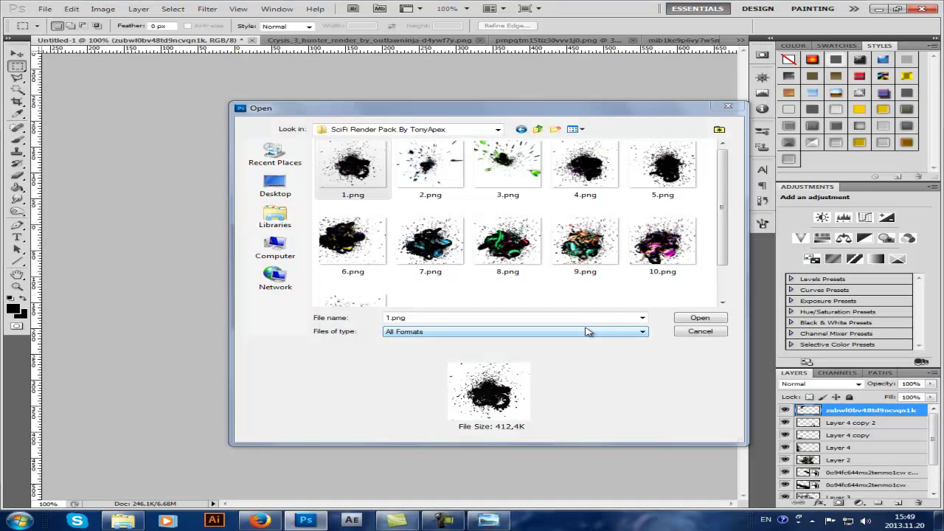
click(697, 336)
click(17, 55)
drag(291, 198, 246, 205)
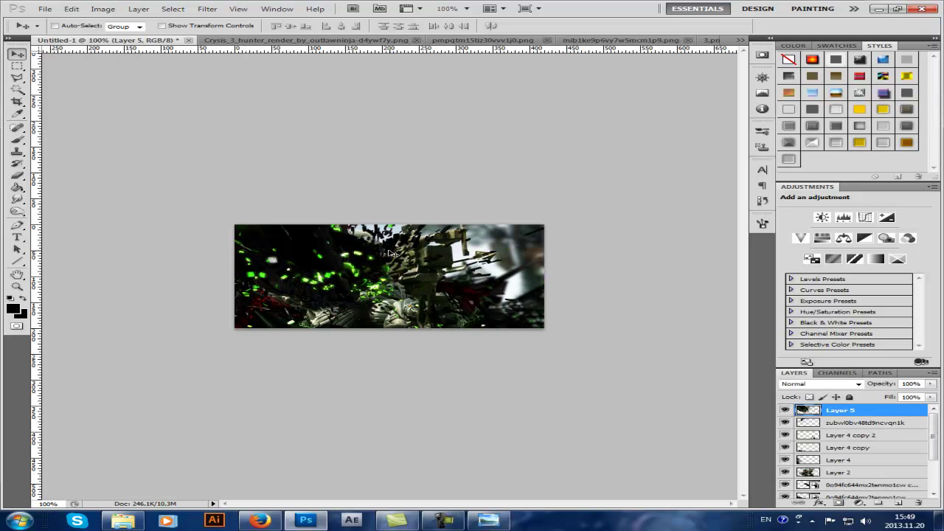
Step: Try Screen blending on the green shard layer, settle on Linear Dodge (Add), and position the shards across the hunter
click(823, 384)
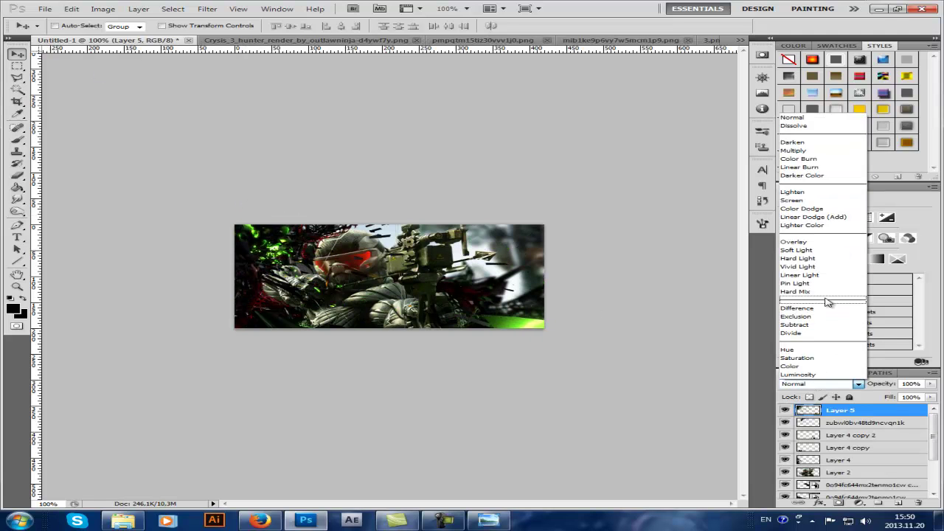
click(819, 201)
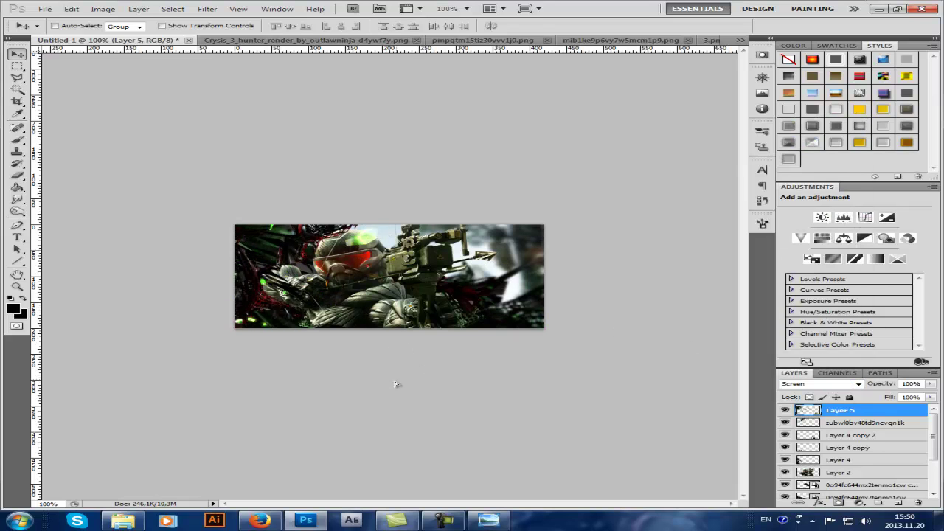
drag(397, 387, 420, 362)
click(824, 386)
click(824, 386)
click(824, 385)
click(823, 386)
click(822, 386)
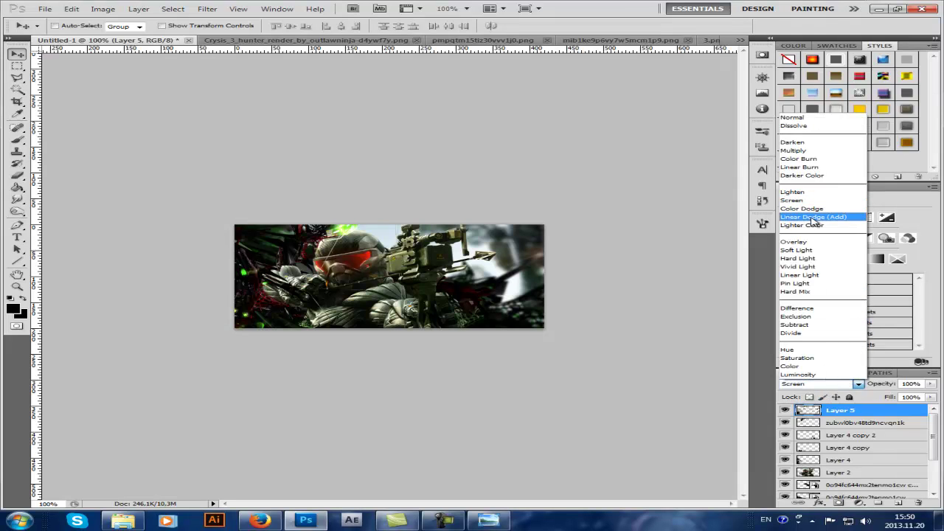
click(810, 216)
drag(336, 289, 535, 253)
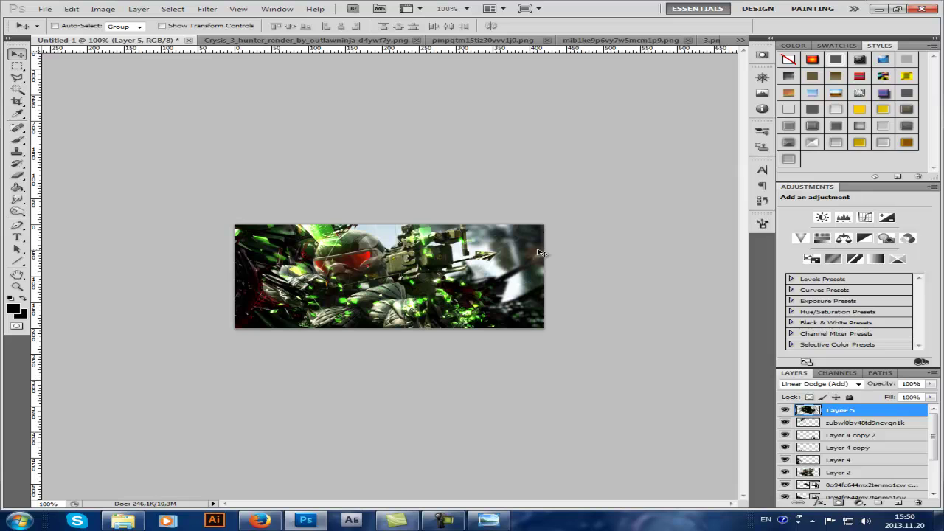
Step: Erase the green shards with the soft 50 px eraser, keeping only the cluster at the banner's lower edge below the crossbow
click(18, 175)
drag(280, 258, 323, 230)
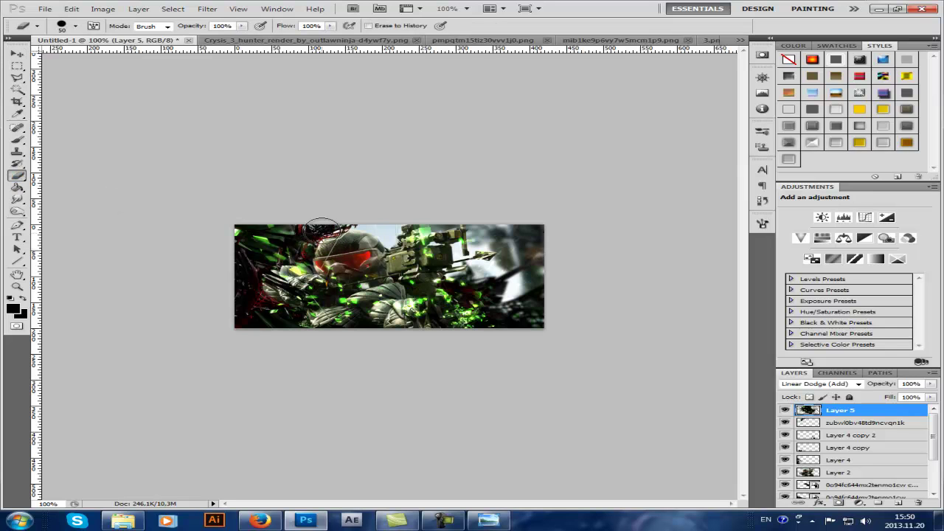
click(61, 27)
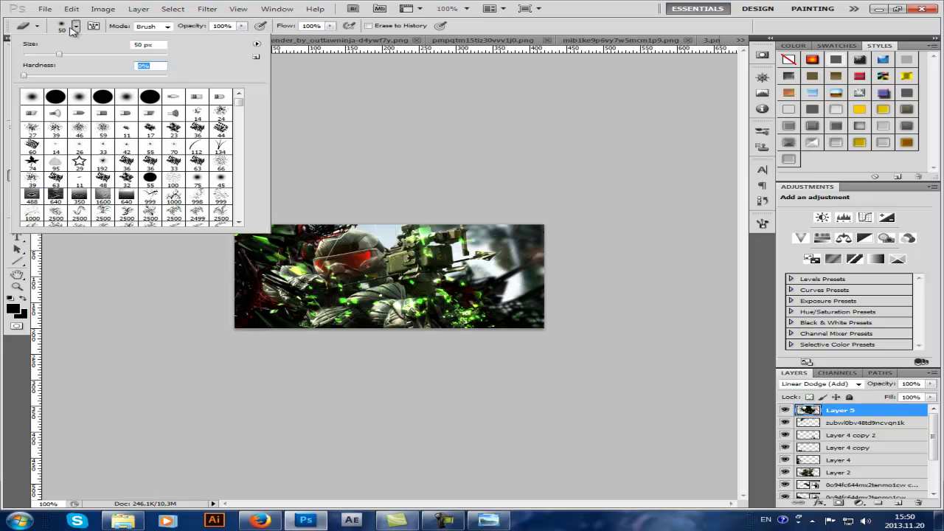
click(75, 27)
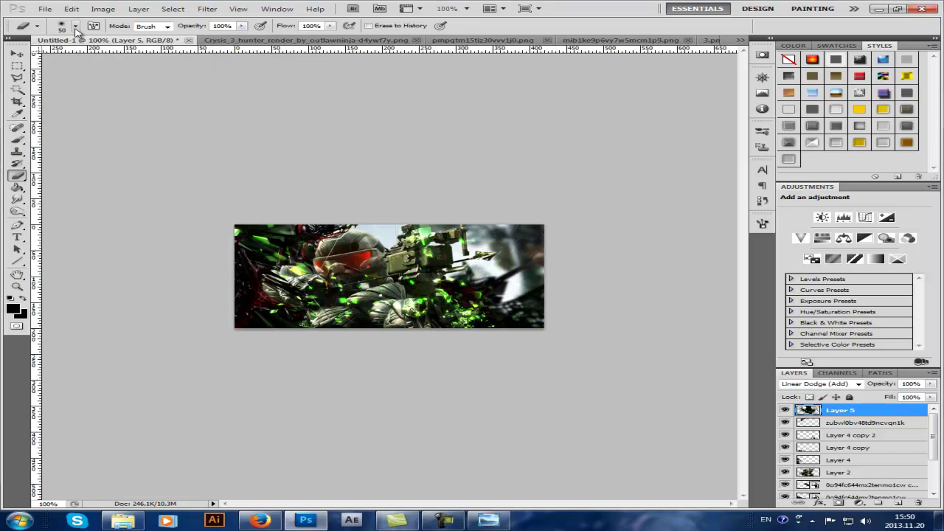
mouse_move(256, 230)
mouse_down()
mouse_move(290, 246)
mouse_move(301, 239)
mouse_move(250, 227)
mouse_move(225, 242)
mouse_up()
mouse_move(419, 244)
mouse_down()
mouse_move(397, 242)
mouse_move(431, 240)
mouse_move(460, 218)
mouse_up()
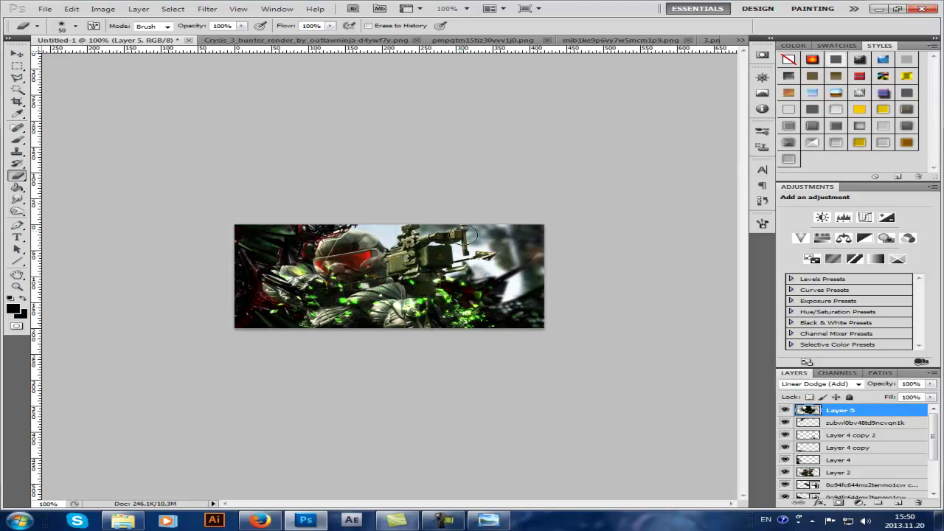
mouse_move(515, 298)
mouse_down()
mouse_move(495, 267)
mouse_move(468, 286)
mouse_move(403, 291)
mouse_move(415, 297)
mouse_move(329, 274)
mouse_move(295, 286)
mouse_move(259, 317)
mouse_up()
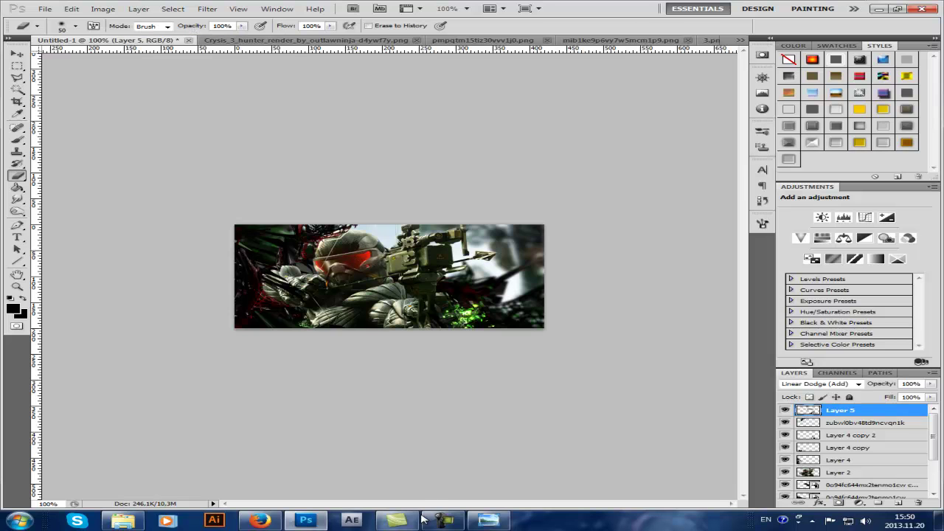
Step: Send 3.png from Windows Photo Viewer to Adobe Photoshop CS5 again and switch to the mib1ke9p6vy7w5mcm1p9.png document
click(488, 520)
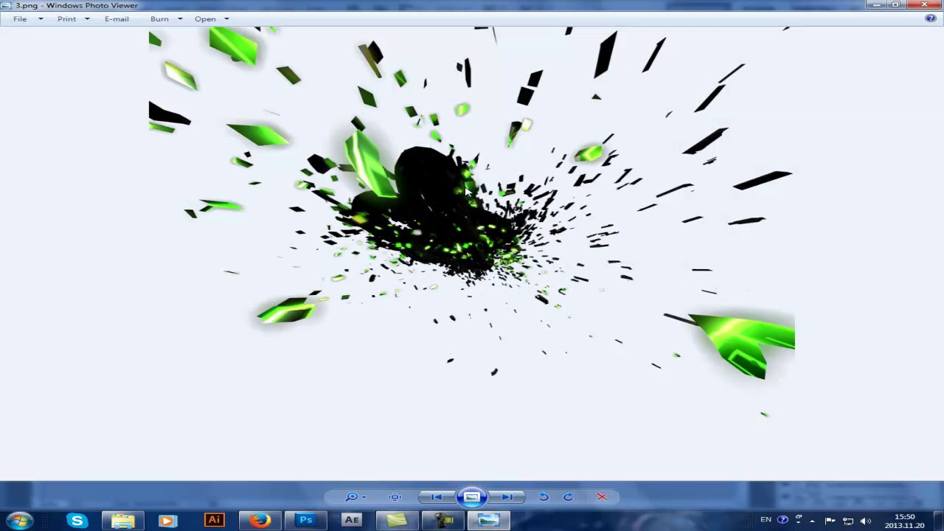
right_click(480, 160)
mouse_move(509, 169)
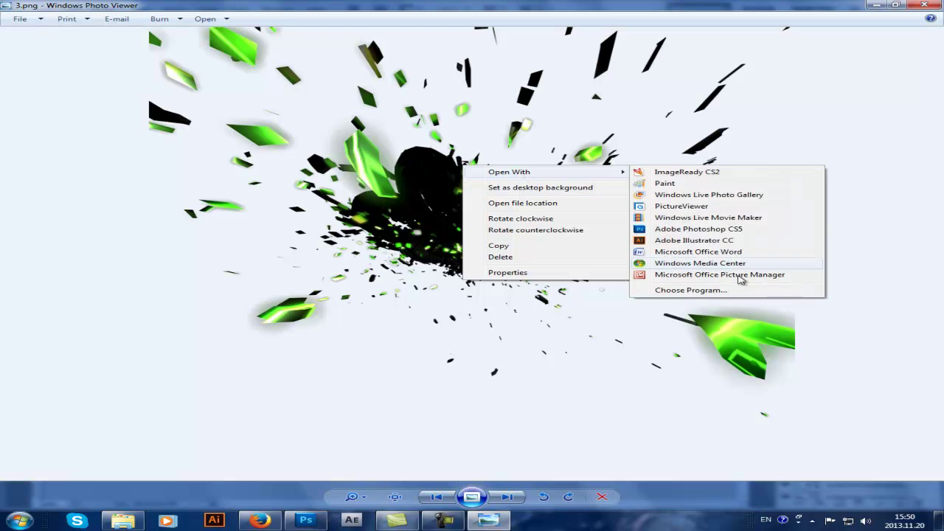
click(673, 231)
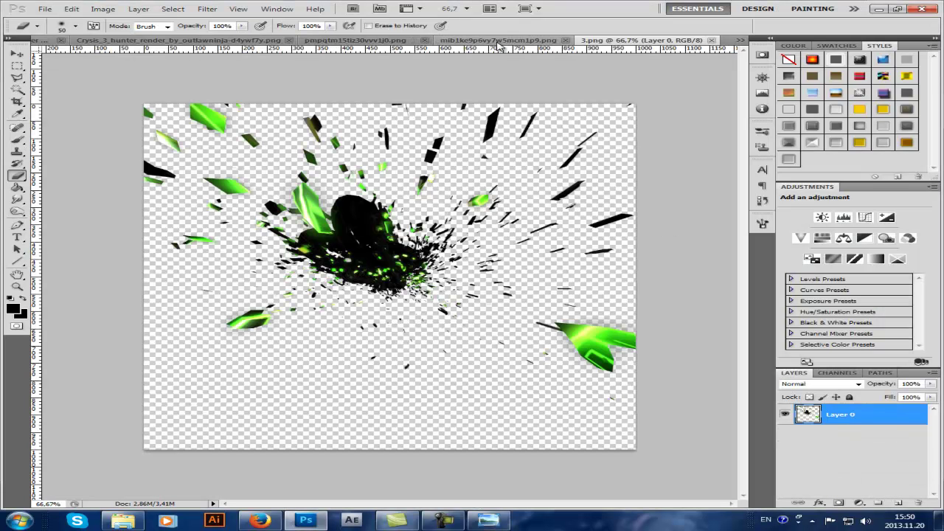
click(499, 41)
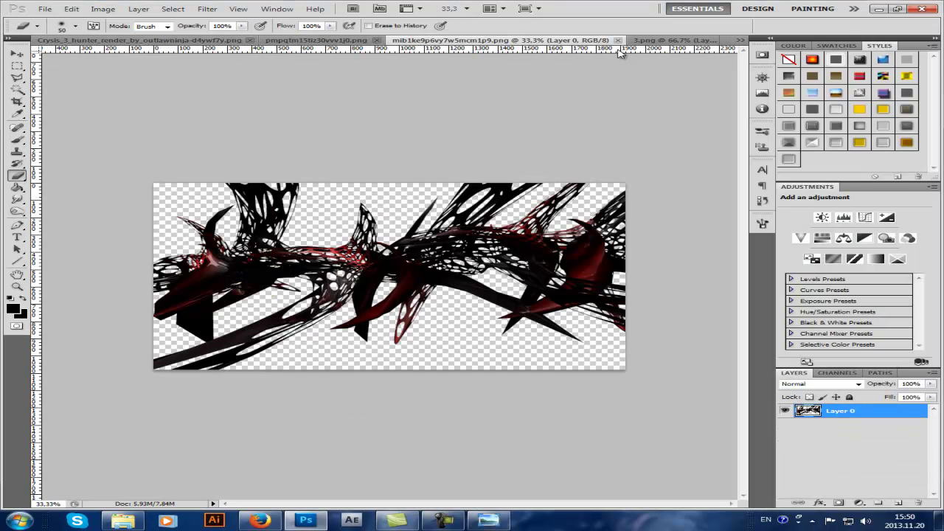
Step: Close mib1ke9p6vy7w5mcm1p9.png, pmpqtm15tiz30vvv1j0.png and the Crysis 3 hunter render document, discarding unsaved changes
click(619, 40)
click(514, 42)
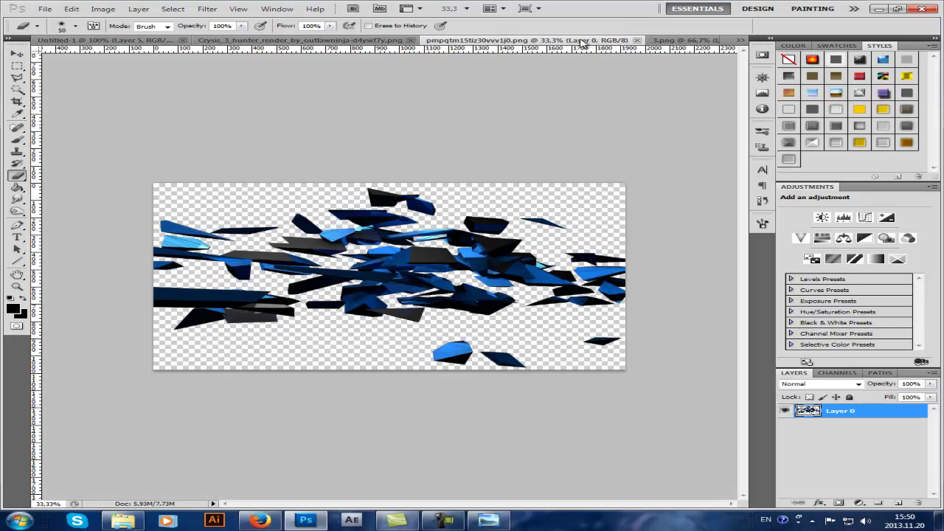
click(637, 40)
click(501, 42)
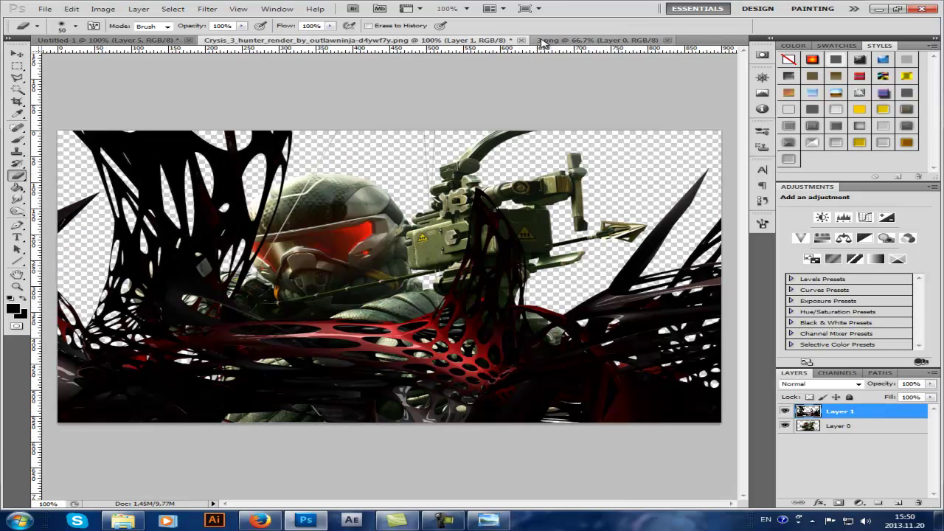
click(521, 40)
click(476, 204)
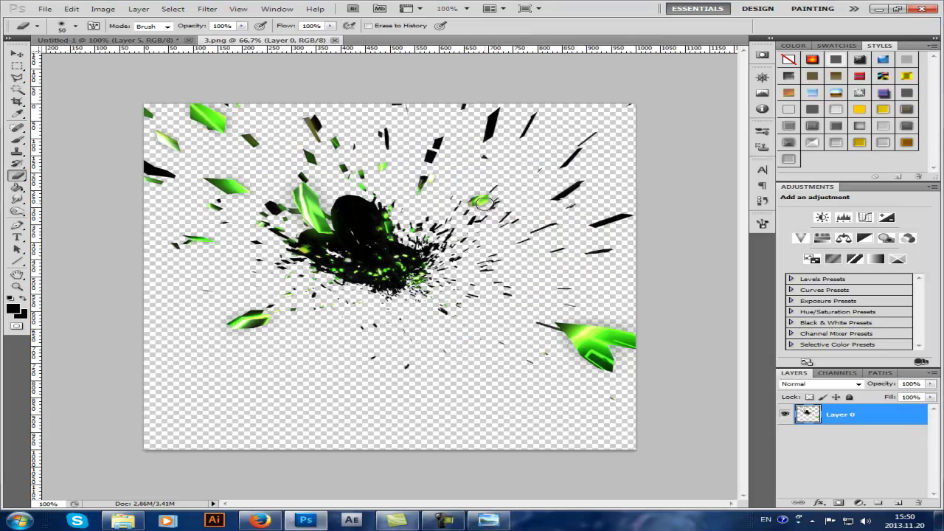
Step: Bring the 3.png shard render into the Untitled-1 banner again as a new layer over the hunter's left side
click(18, 57)
drag(319, 235, 126, 44)
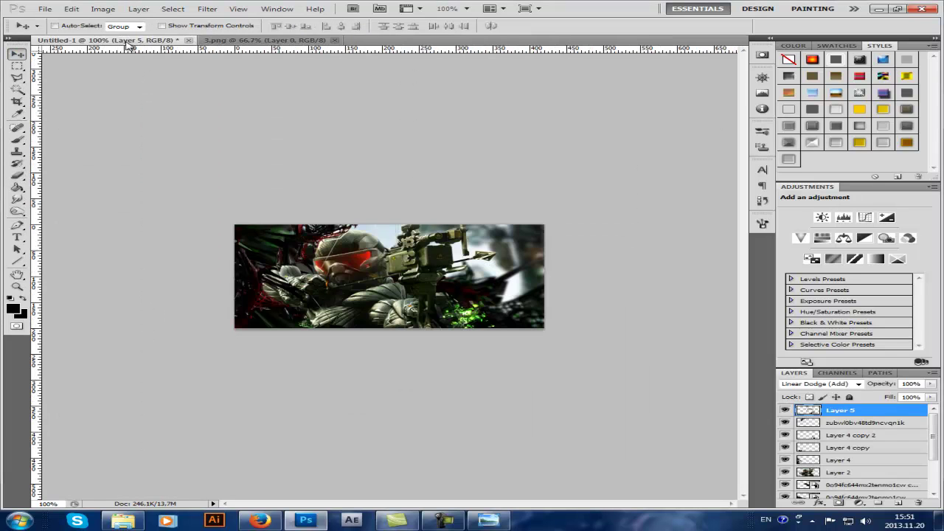
click(229, 42)
drag(329, 197, 181, 141)
drag(242, 223, 229, 276)
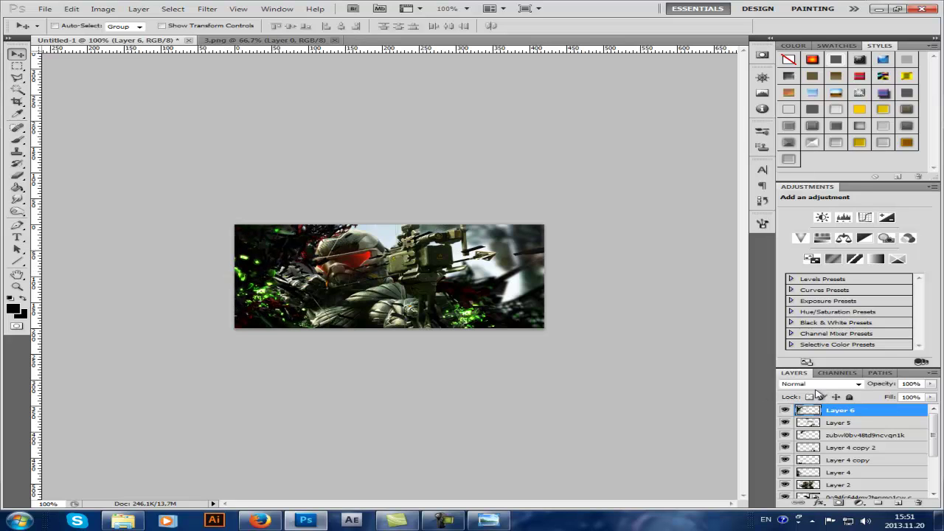
Step: Set the new green shard layer to Linear Dodge (Add) and shift the shards toward the banner's lower-left corner
click(808, 385)
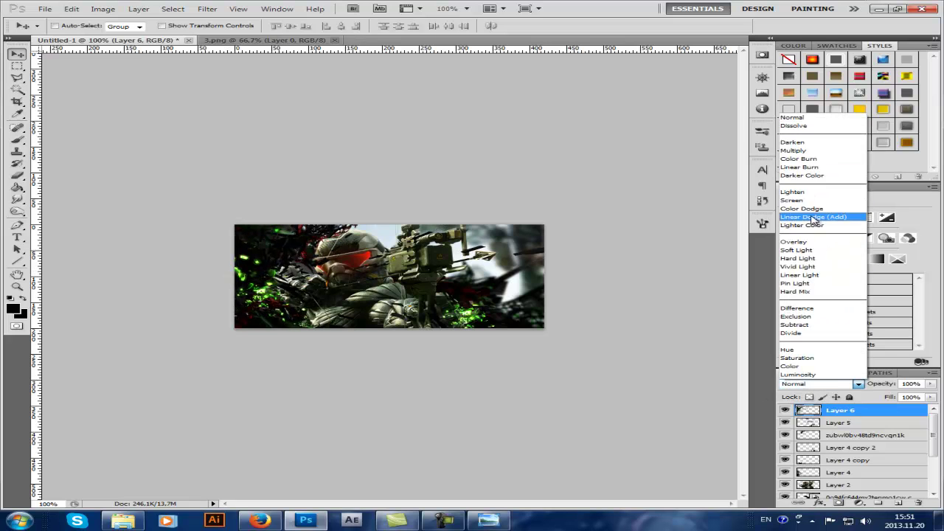
click(817, 217)
drag(400, 303, 365, 311)
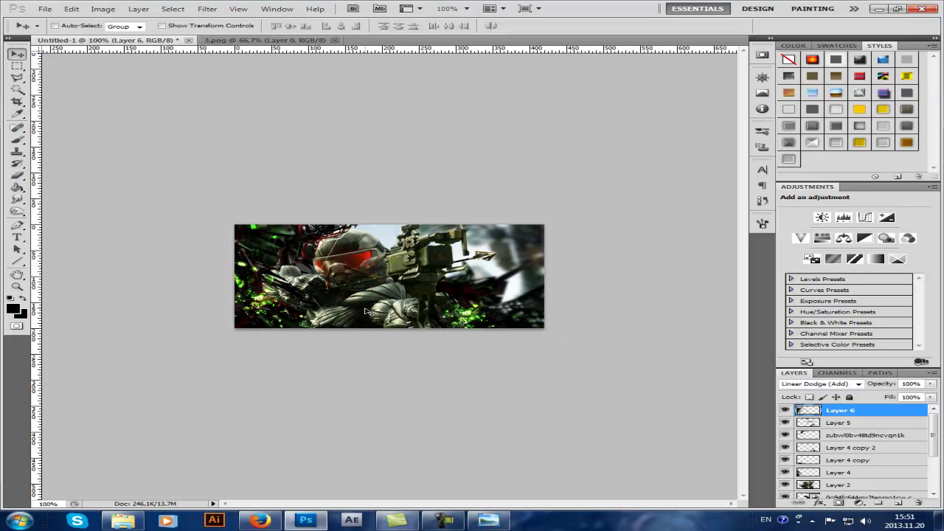
Step: Shift the hue of the left shard layer from green to red and erase the shards outside the lower-left cluster
key(ctrl+u)
drag(752, 180, 701, 191)
click(899, 127)
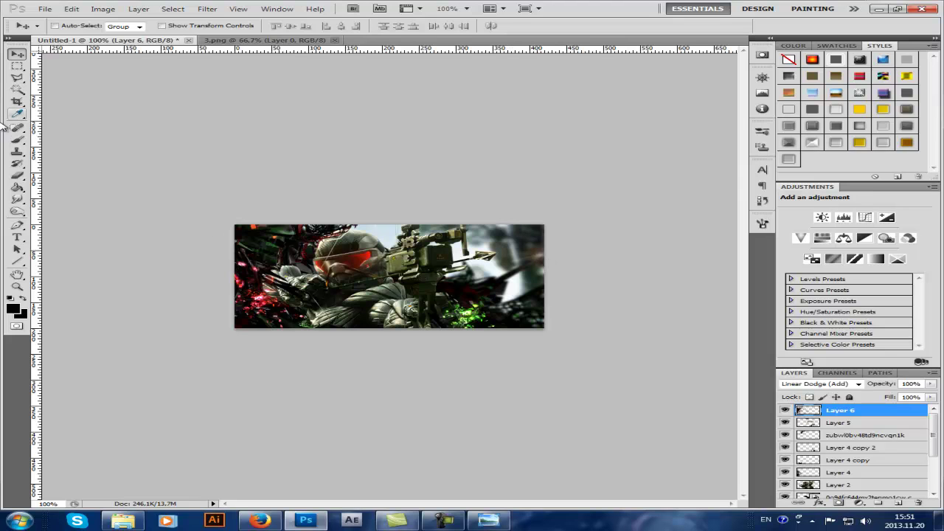
click(13, 175)
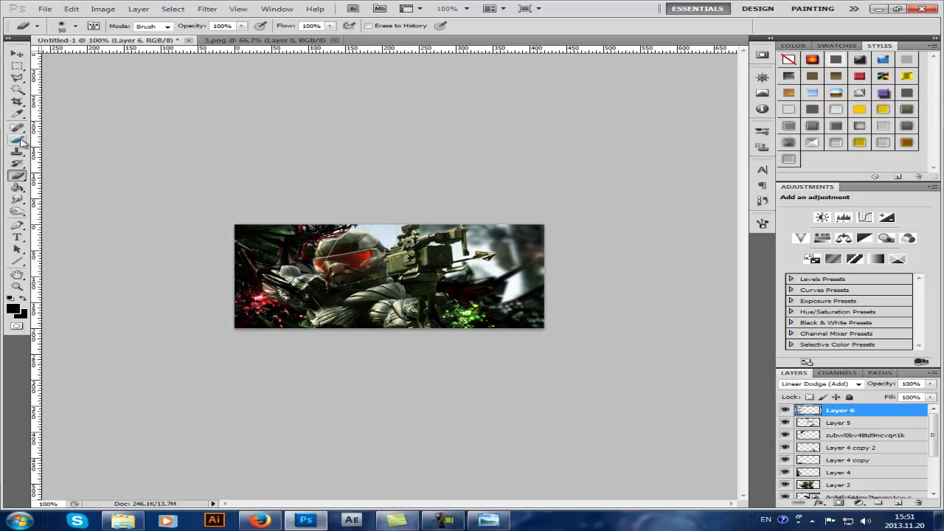
Step: Switch to Windows Photo Viewer and look through the numbered shard renders for another one suited to the banner
click(494, 520)
key(Right)
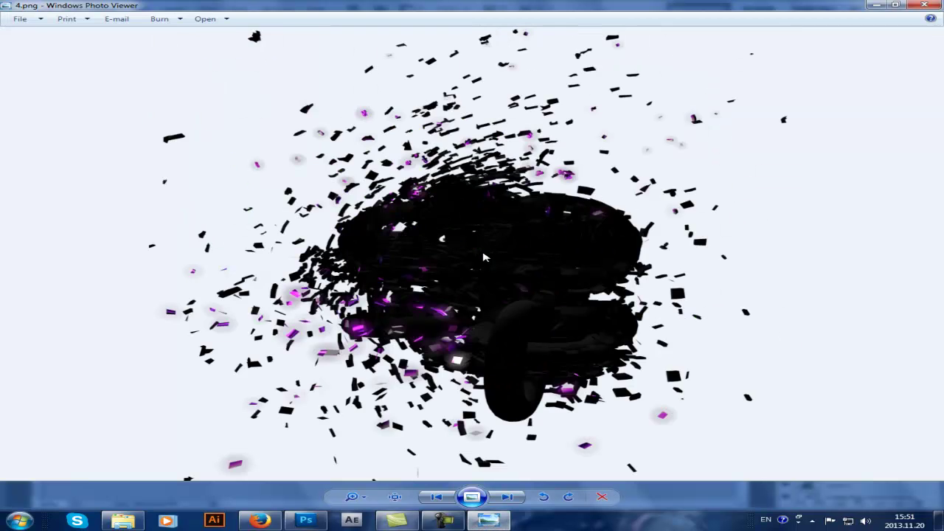
key(Right)
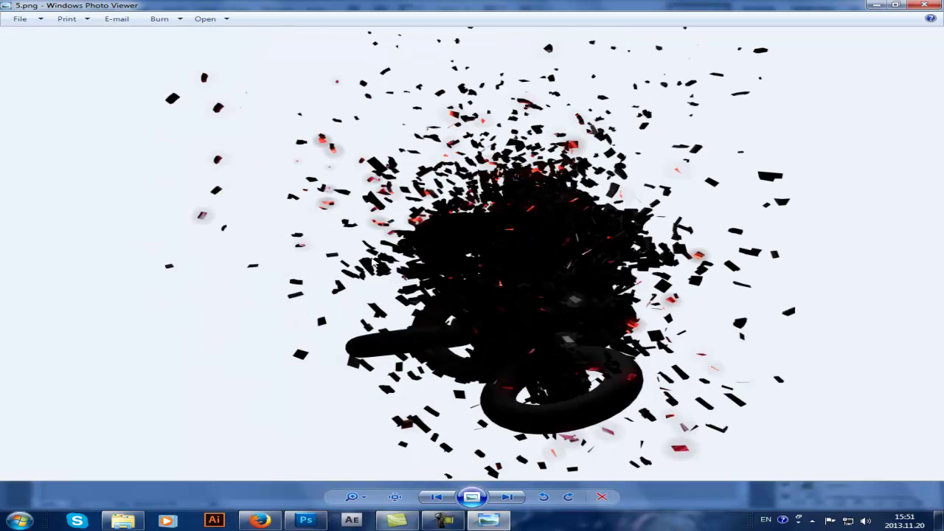
key(Right)
key(Right)
key(Right)
key(Right)
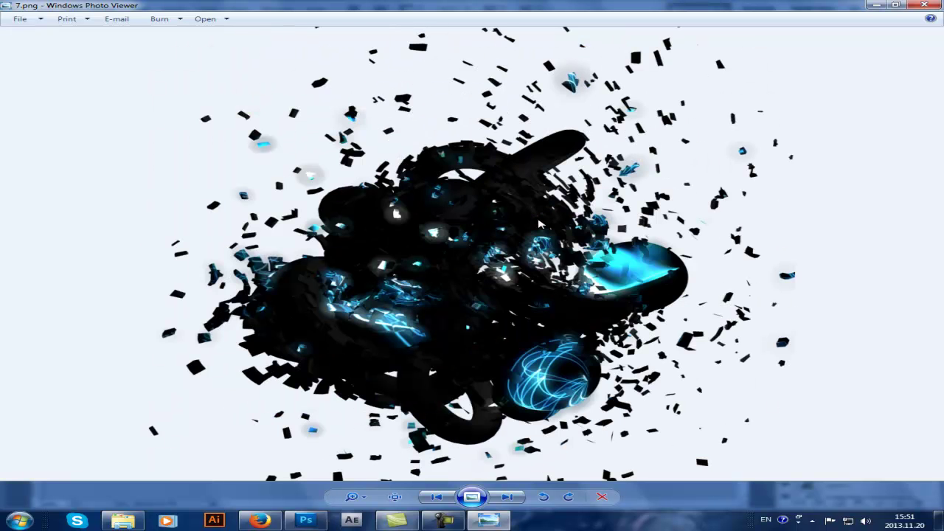
key(Right)
key(Right)
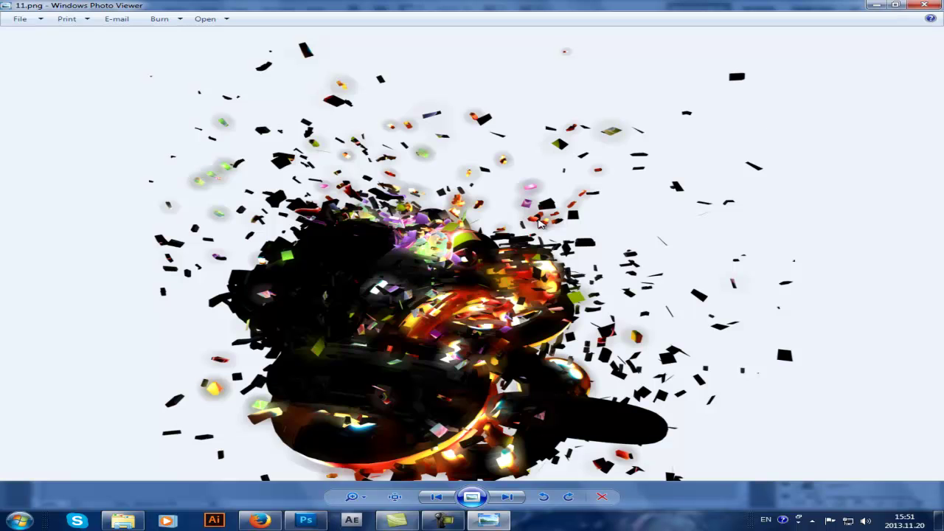
key(Right)
key(Right)
key(Right)
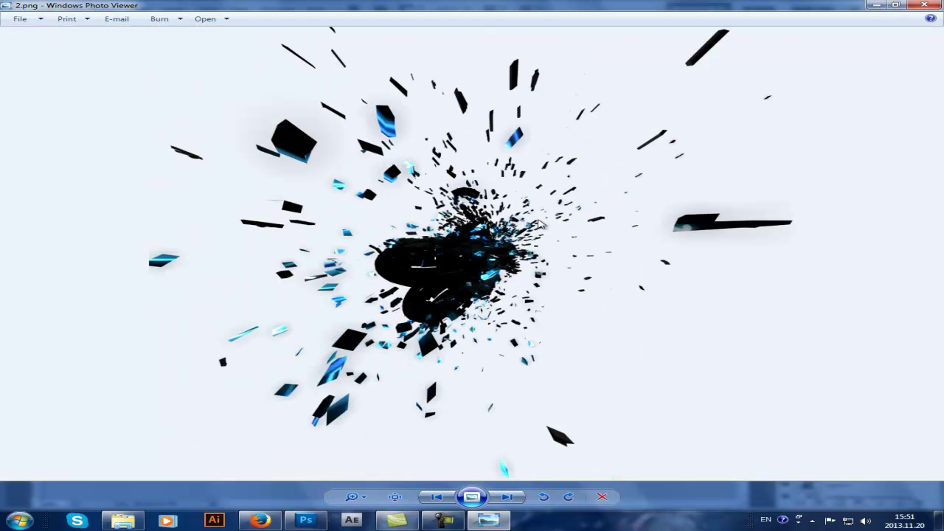
key(Right)
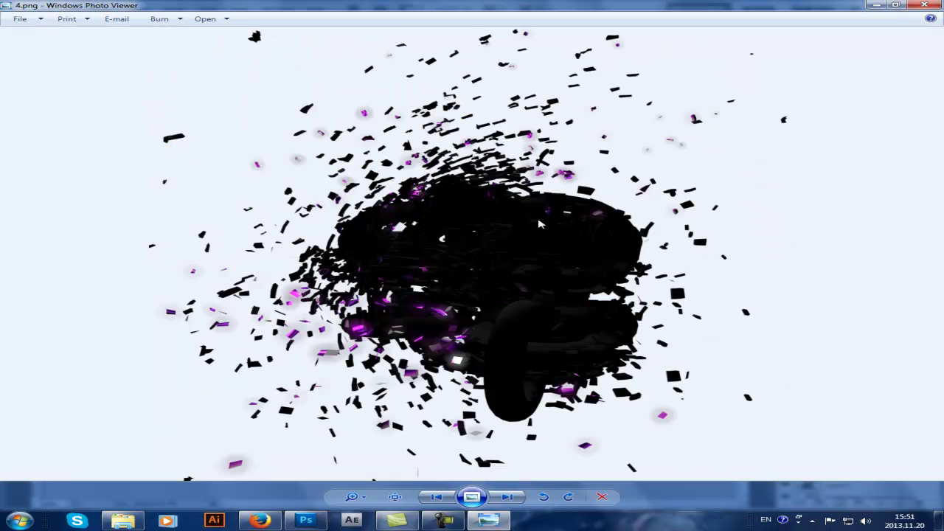
key(Right)
key(Right)
key(Right)
key(Right)
key(Right)
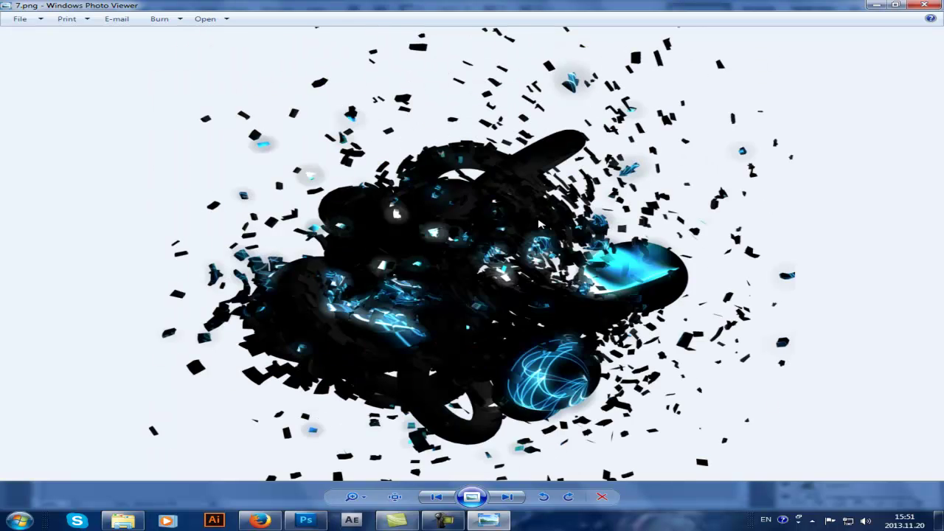
key(Right)
key(Left)
key(Right)
key(Right)
key(Right)
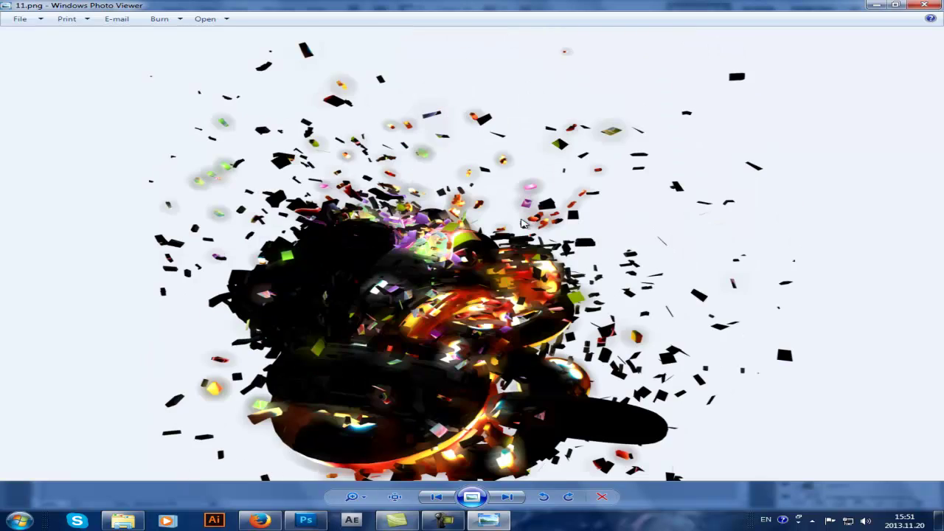
key(Right)
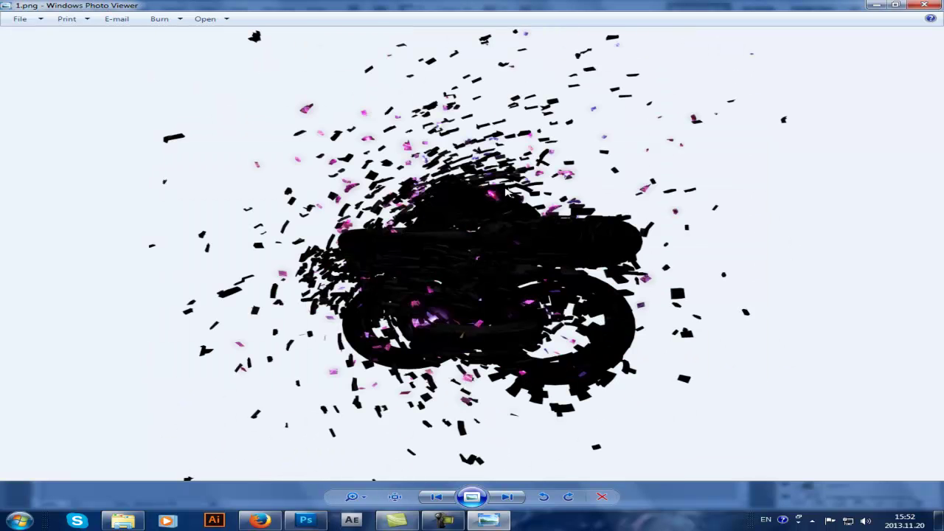
key(Right)
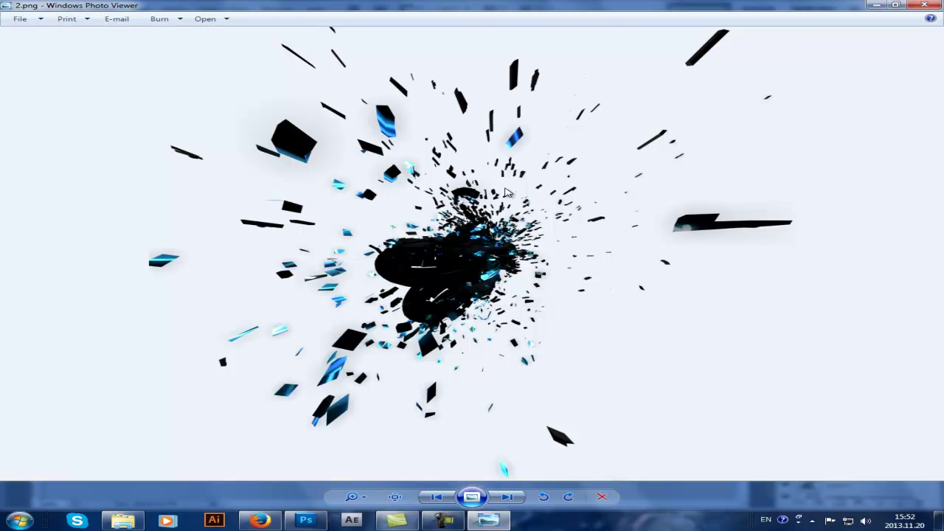
key(Right)
key(Right)
key(Left)
key(Left)
key(Right)
key(Right)
Step: Open 4.png in Adobe Photoshop CS5 and bring the purple shard render into the banner as a new layer
right_click(487, 254)
mouse_move(548, 262)
click(727, 320)
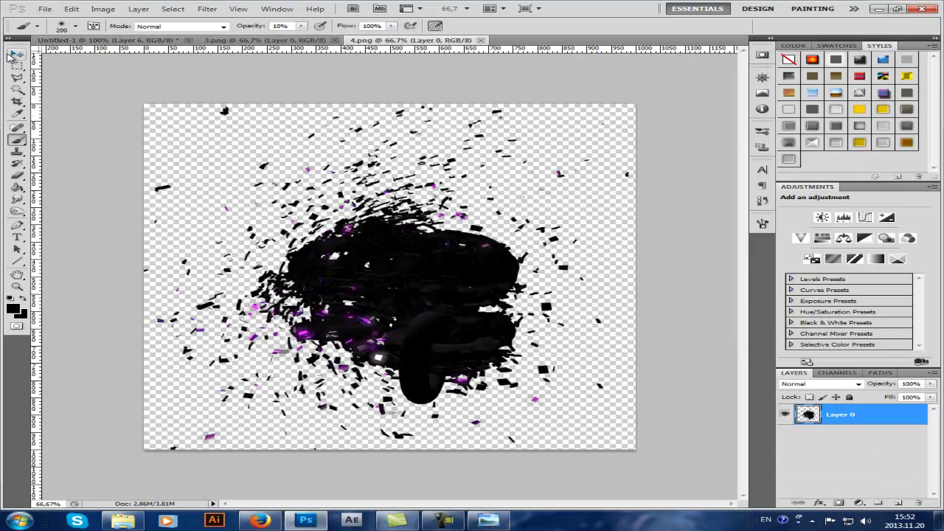
click(10, 56)
drag(292, 224, 266, 169)
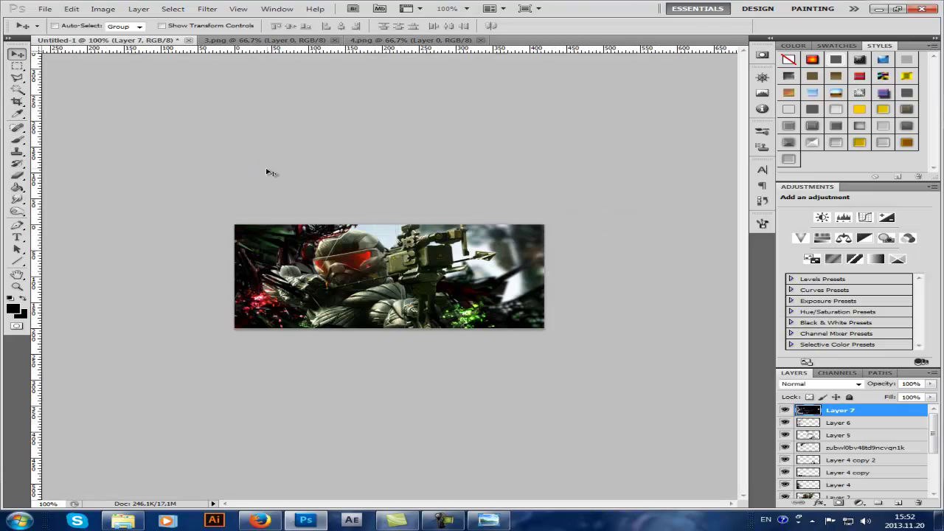
Step: Scale the purple shard layer down proportionally with Free Transform and position it over the banner's upper-left area beside the helmet
key(ctrl+t)
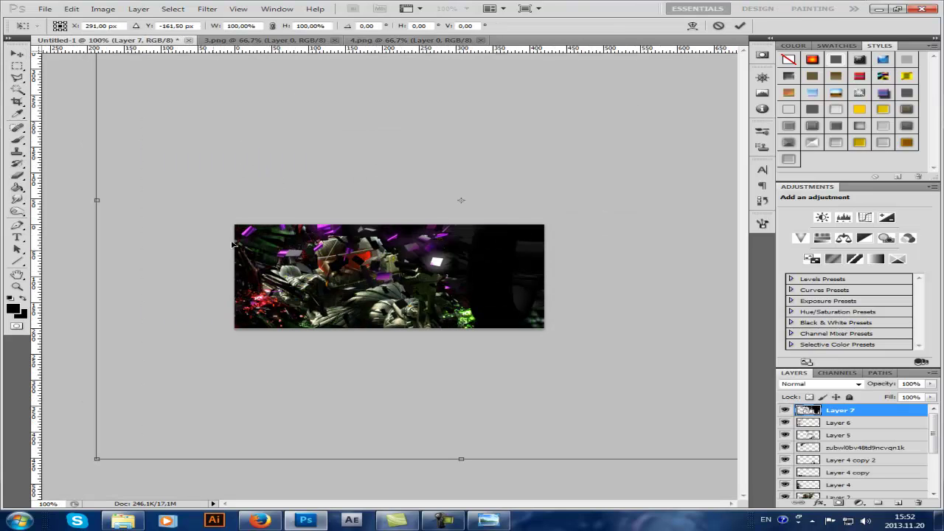
drag(233, 244, 241, 270)
drag(203, 140, 157, 233)
drag(62, 64, 421, 316)
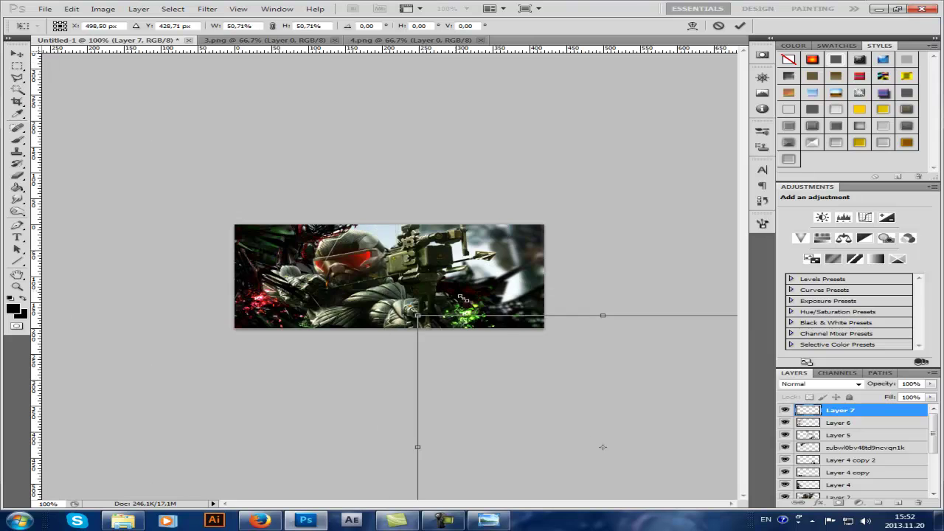
drag(504, 398, 222, 156)
drag(149, 83, 281, 149)
drag(329, 196, 290, 168)
drag(554, 231, 472, 147)
drag(378, 188, 318, 183)
key(Return)
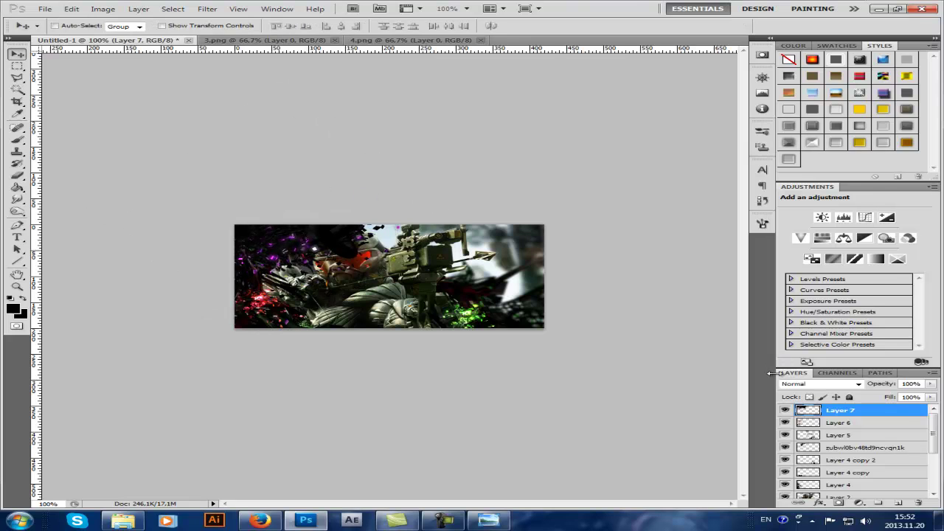
Step: Set the purple shard layer to Linear Dodge (Add) and nudge it into place around the helmet
click(819, 384)
click(810, 223)
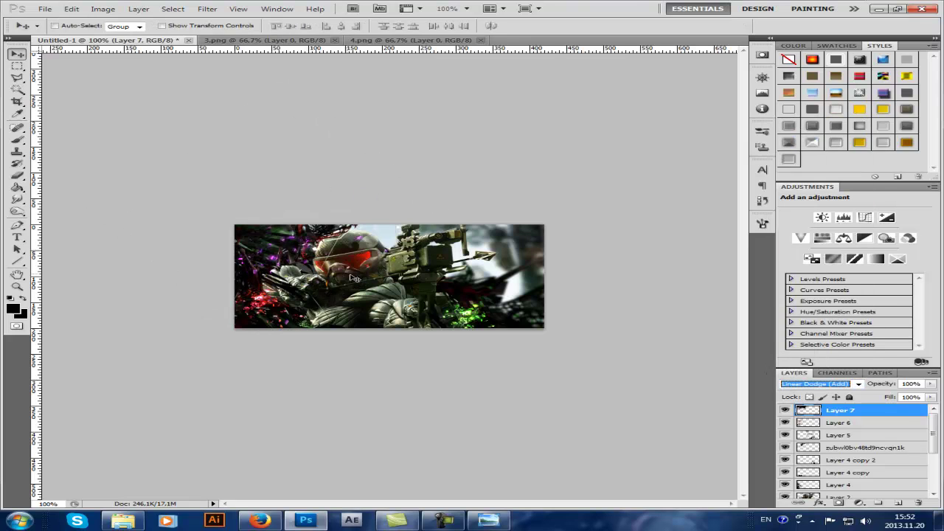
drag(351, 270, 355, 271)
drag(417, 275, 417, 285)
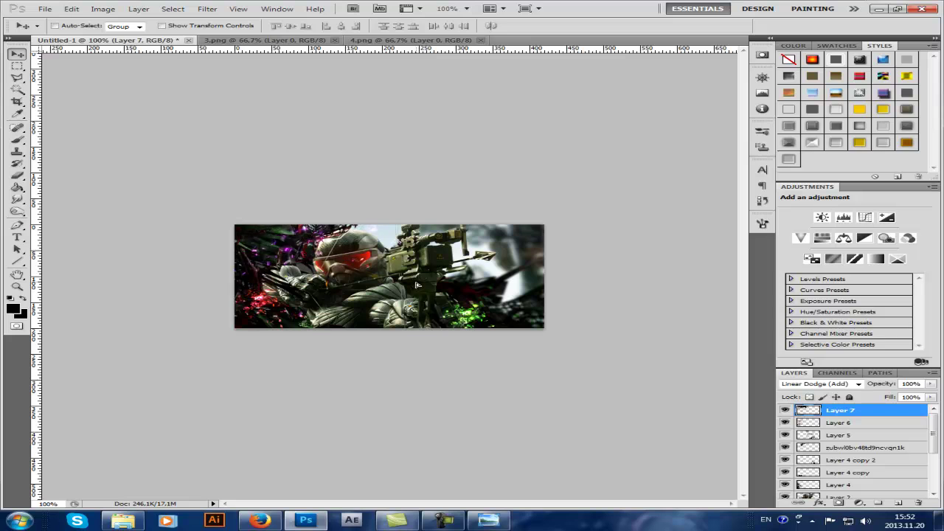
Step: Recolor the purple shards to red-orange with Hue/Saturation, setting the hue to +99
key(ctrl+u)
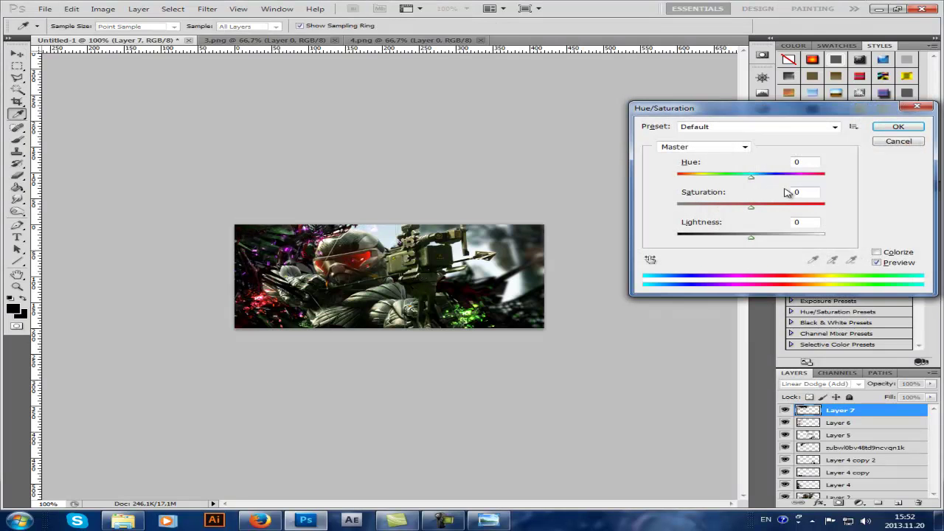
drag(754, 182, 803, 193)
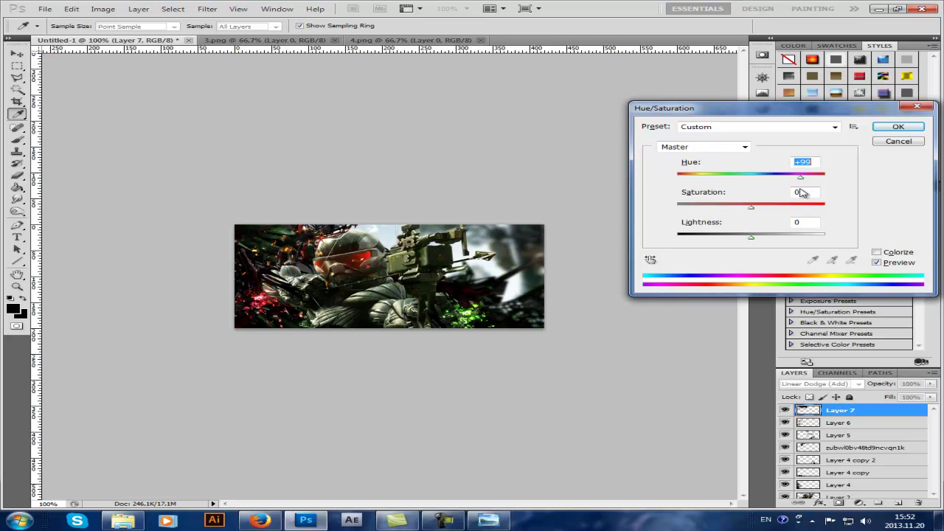
click(900, 131)
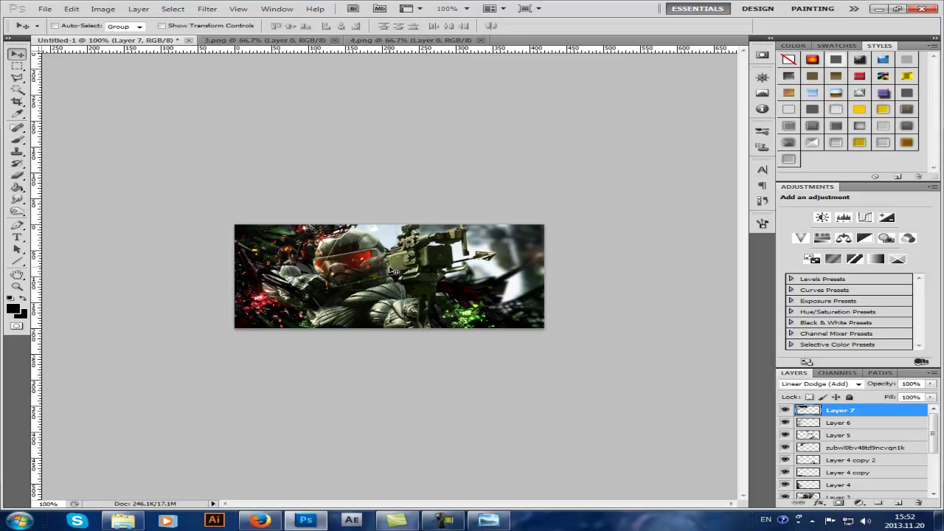
Step: Reposition the recolored shard layer and scale it down further so the shards sit beside the helmet's upper left
drag(363, 273, 386, 274)
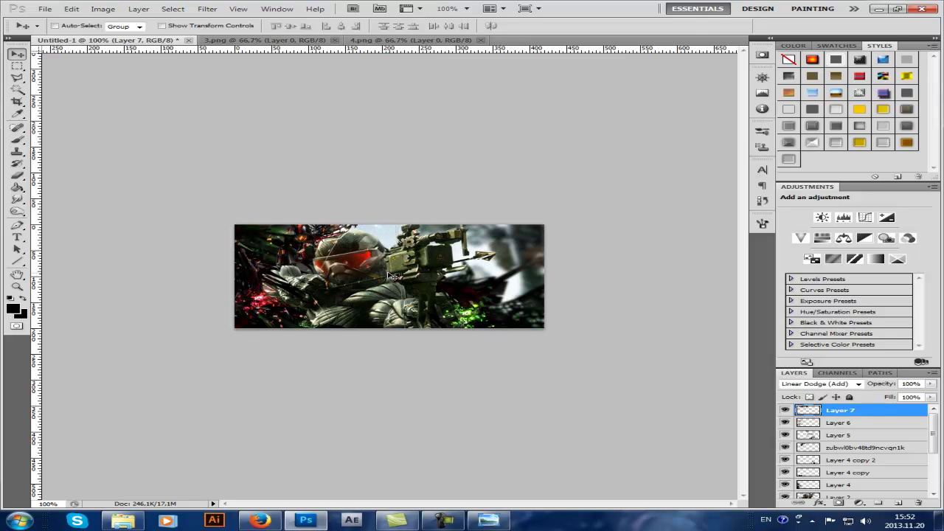
key(ctrl+t)
drag(453, 319, 342, 228)
drag(280, 175, 339, 242)
drag(344, 228, 331, 226)
key(Return)
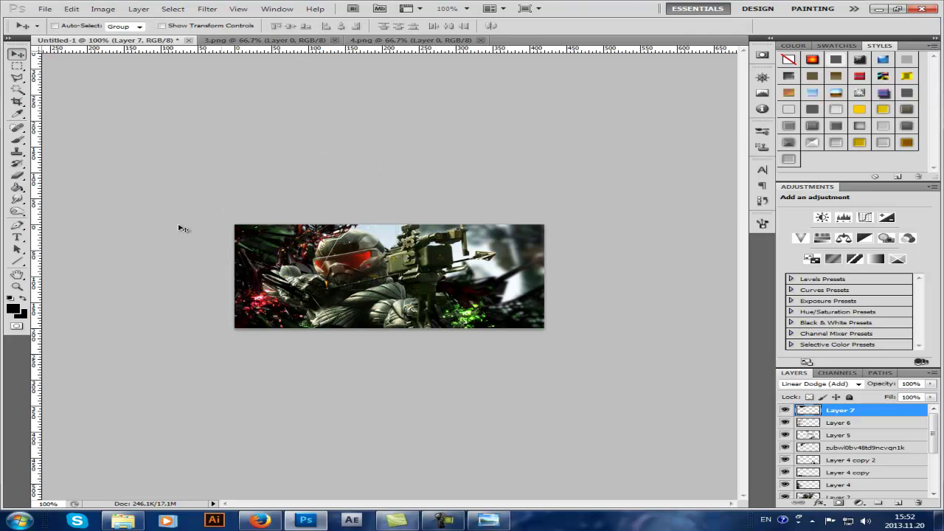
click(19, 177)
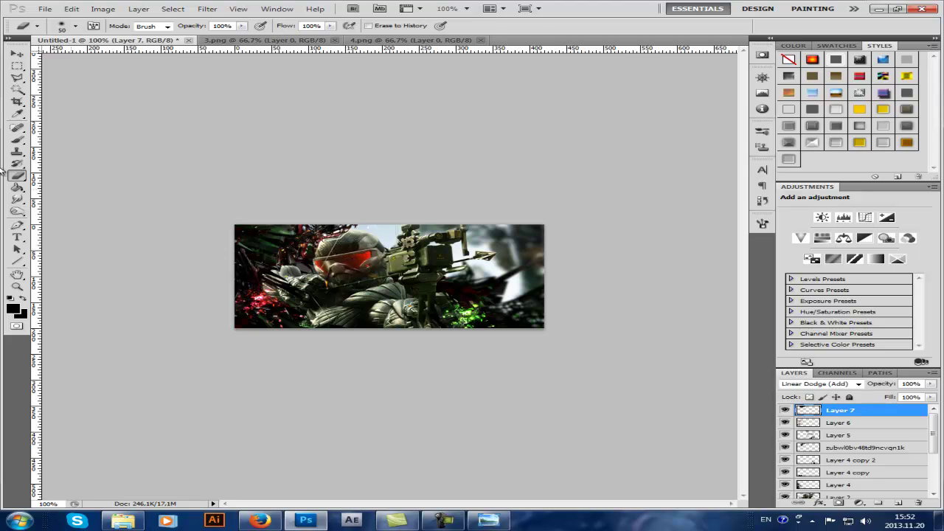
click(19, 56)
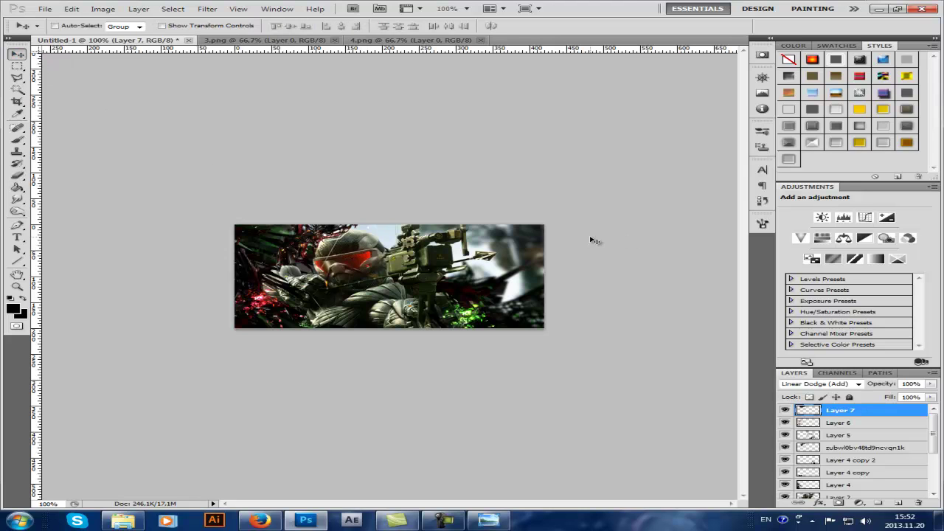
Step: Add a new layer and set up a 150 px brush with #d93b3b as the foreground color
click(899, 504)
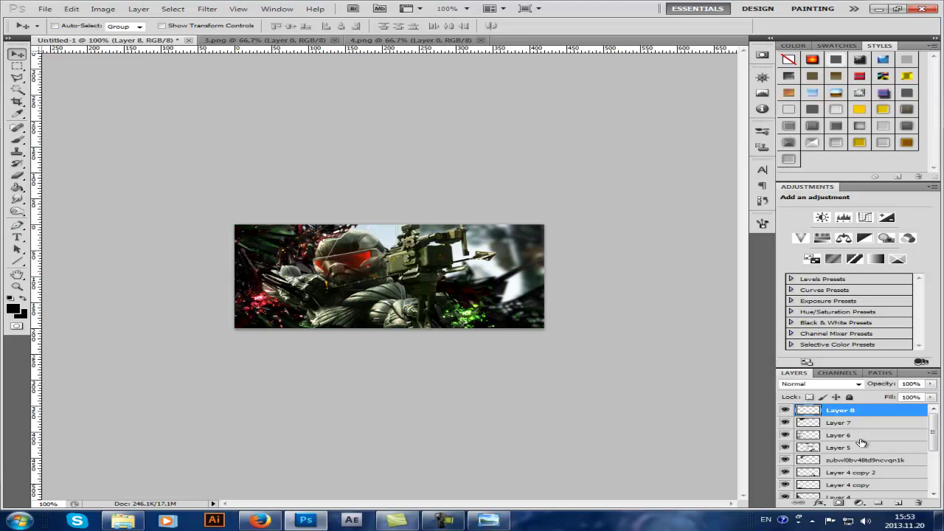
click(16, 141)
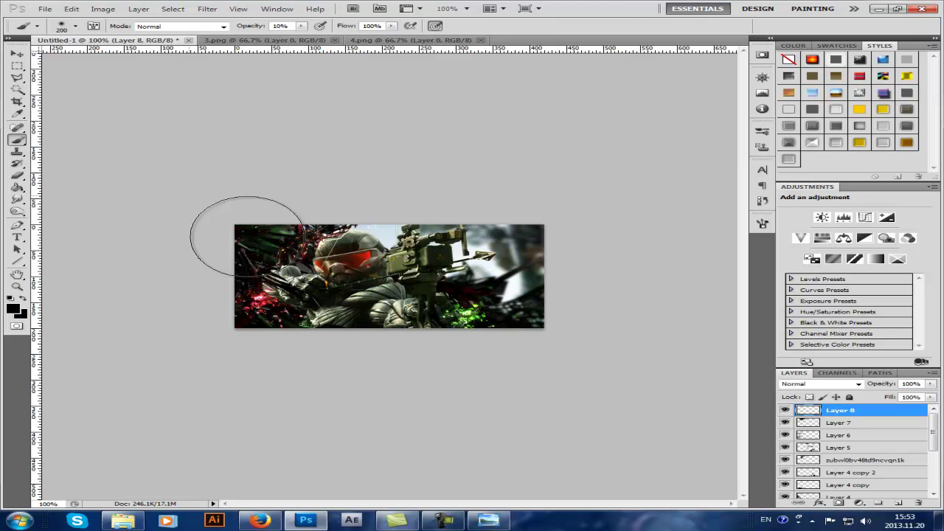
key(bracketleft)
key(bracketleft)
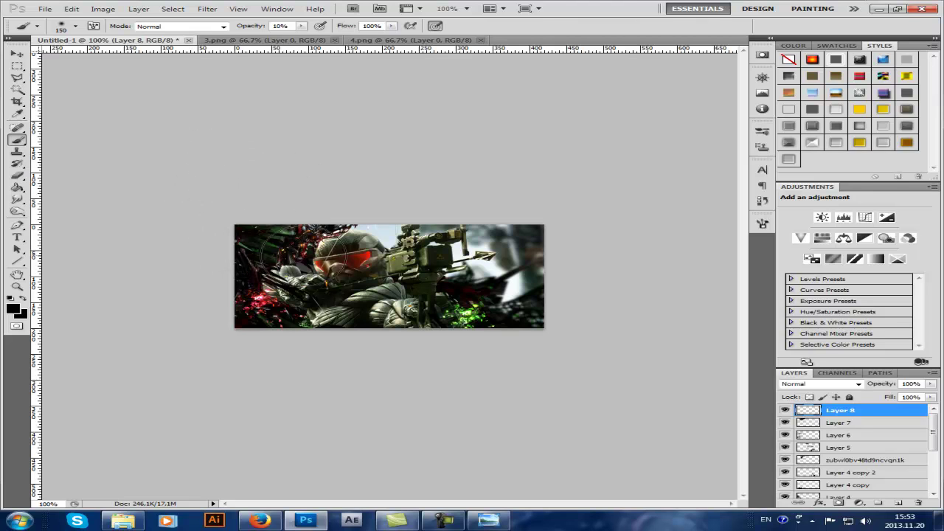
click(12, 313)
mouse_move(664, 347)
mouse_down()
mouse_move(654, 337)
mouse_move(723, 332)
mouse_move(733, 321)
mouse_up()
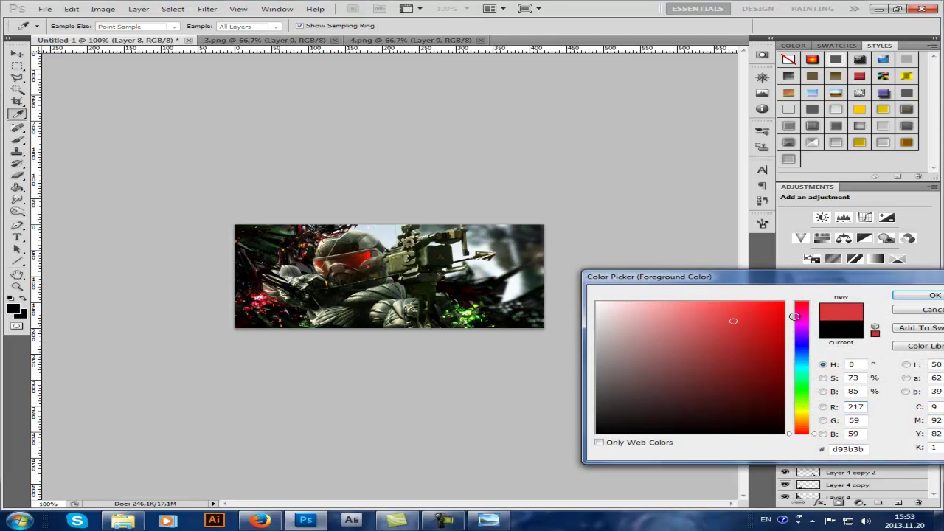
click(927, 298)
Step: Set the new layer to Linear Dodge (Add) and the brush opacity to 100%
click(819, 383)
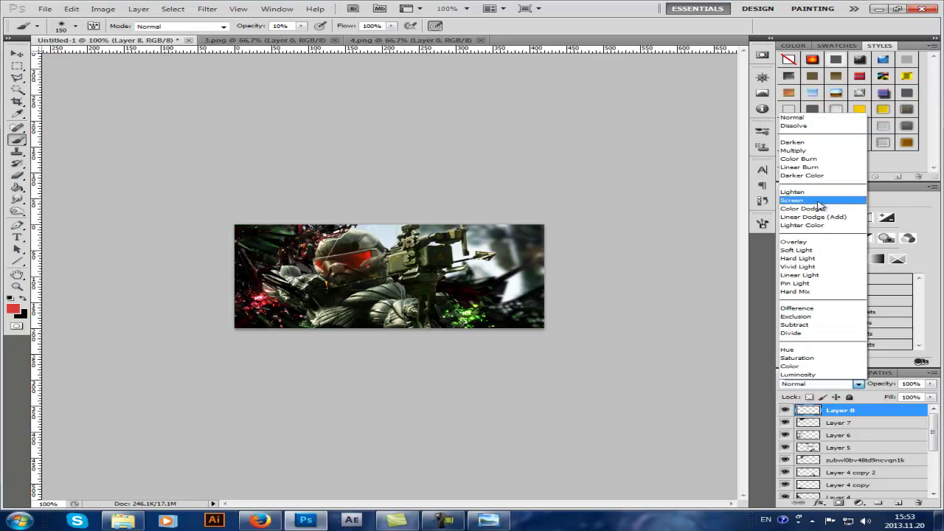
click(816, 220)
click(260, 305)
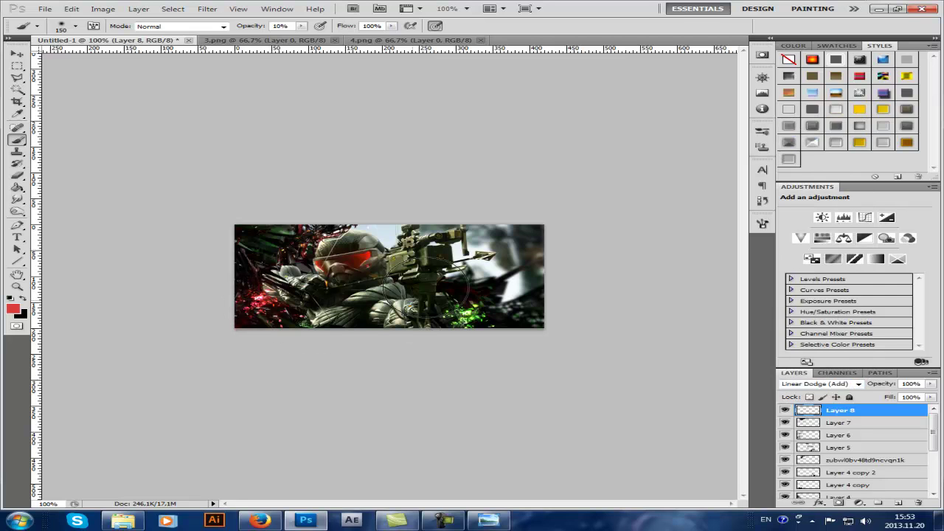
drag(279, 26, 45, 25)
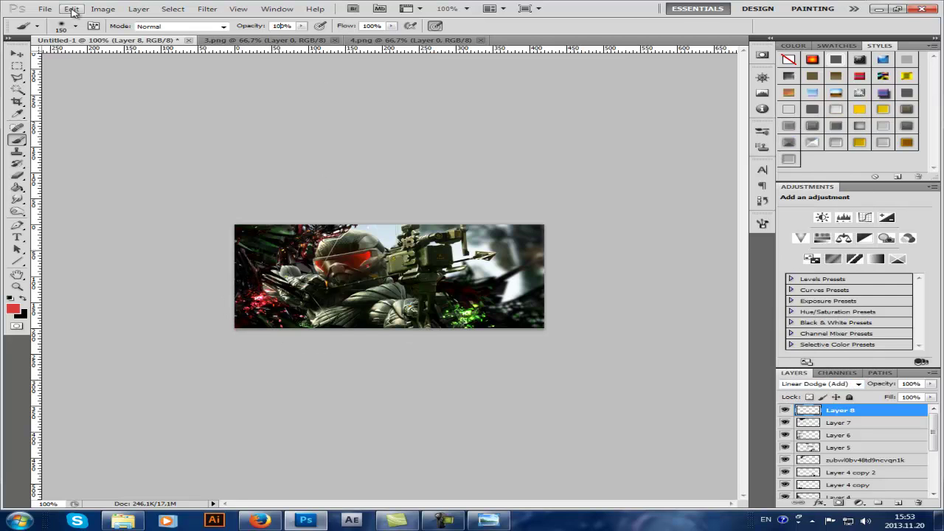
Step: Try red glow dabs over the banner's lower-left red shards and the green shards, undoing each
click(263, 304)
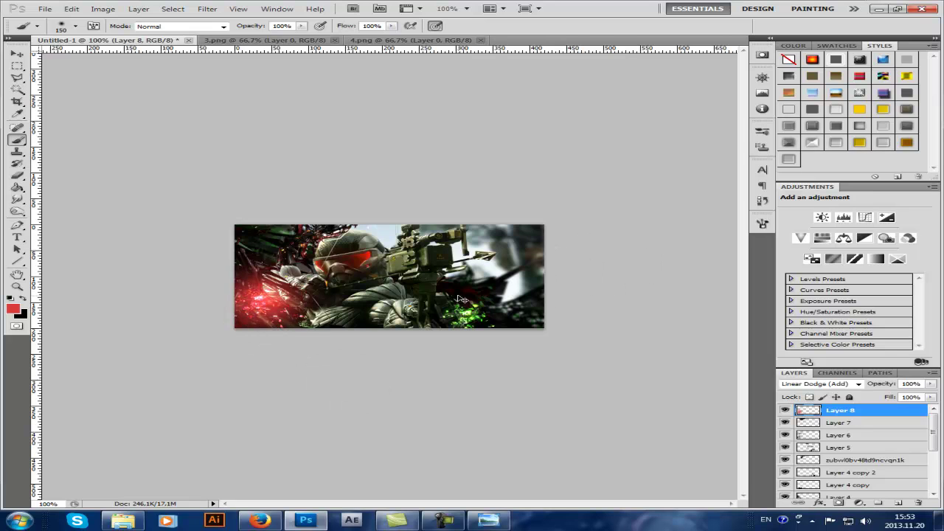
key(ctrl+z)
key(ctrl+z)
key(ctrl+z)
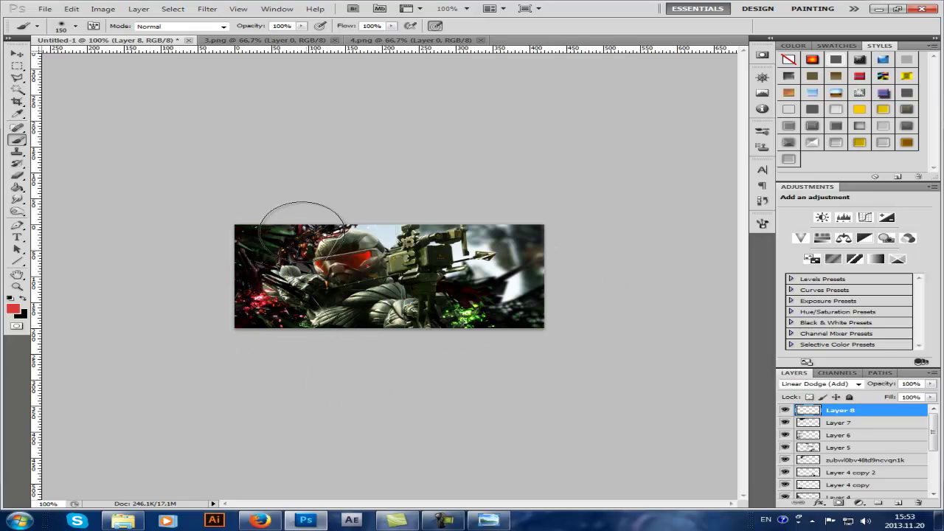
click(463, 316)
key(ctrl+z)
Step: Reduce the brush to 125 px and test a red dab on the lower-left shards, undoing it
click(254, 306)
key([)
click(262, 304)
key(ctrl+z)
Step: Try red glow dabs at several spots around the helmet's left side, undoing each one
click(301, 239)
key(ctrl+z)
click(301, 262)
key(ctrl+z)
click(318, 236)
key(ctrl+z)
click(288, 243)
key(ctrl+z)
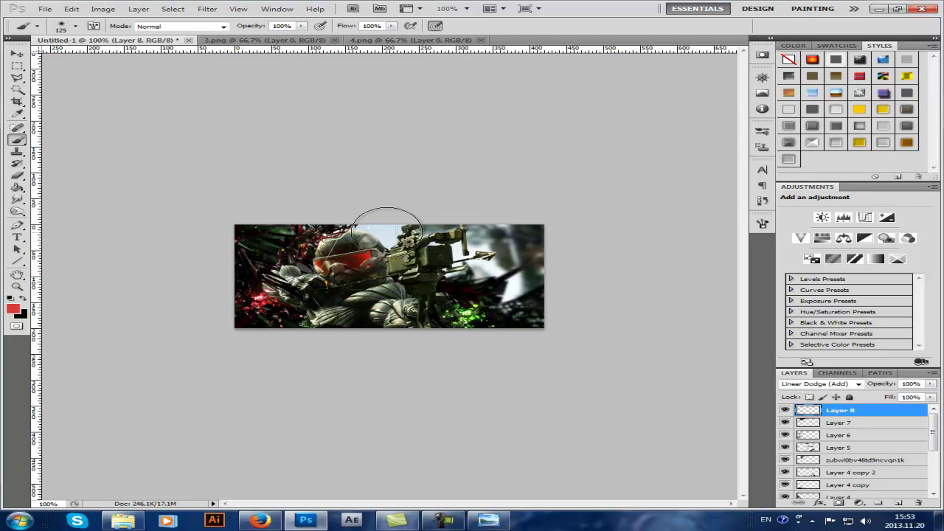
Step: Paint red glow dabs just left of the helmet and over the banner's lower-left red shards
click(301, 244)
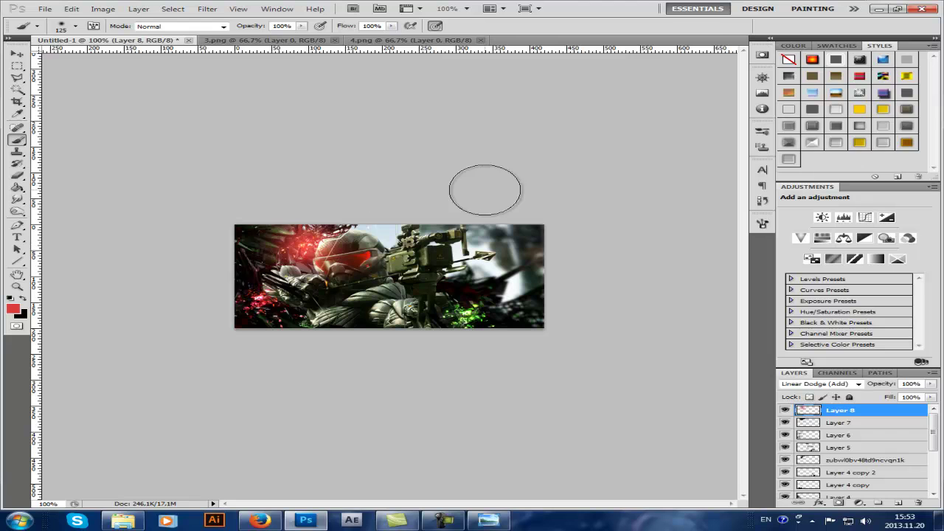
key(ctrl+z)
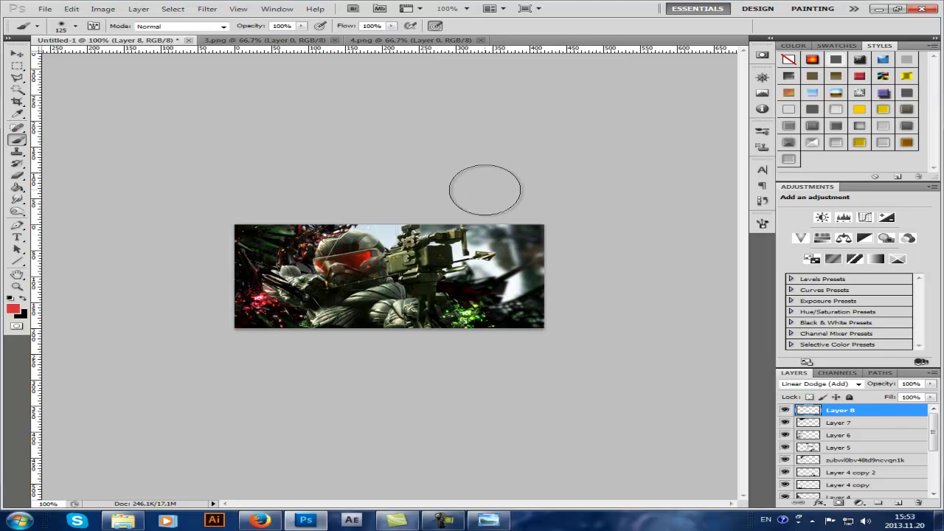
click(293, 251)
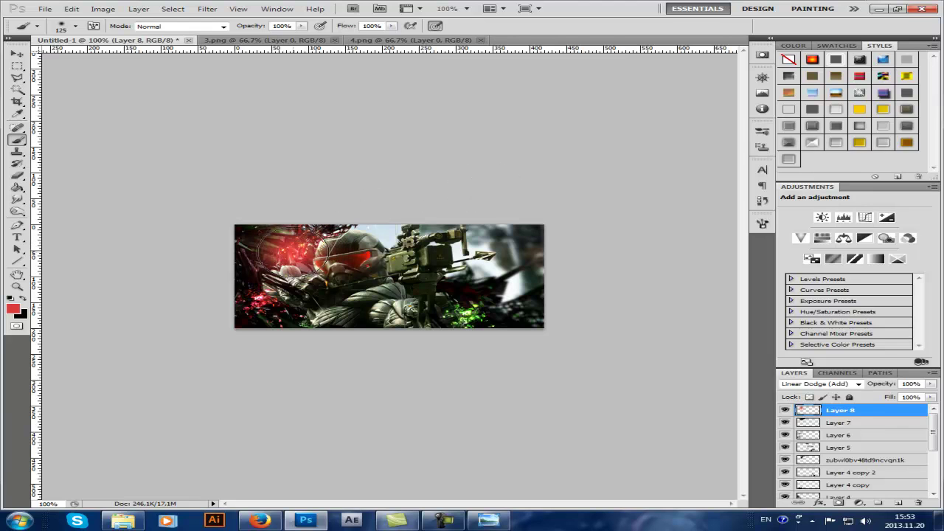
click(257, 311)
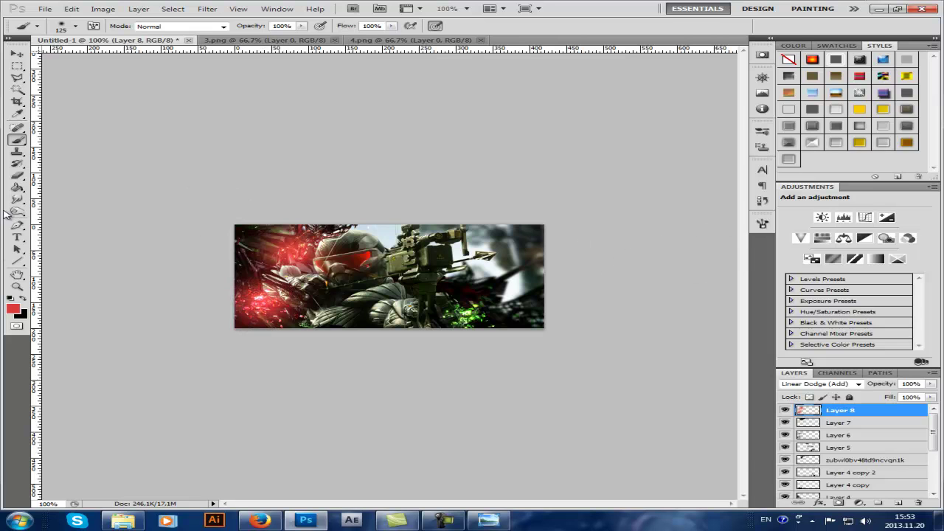
Step: Change the foreground color to green #64d93b and test a glow dab over the green shards, undoing it
click(13, 311)
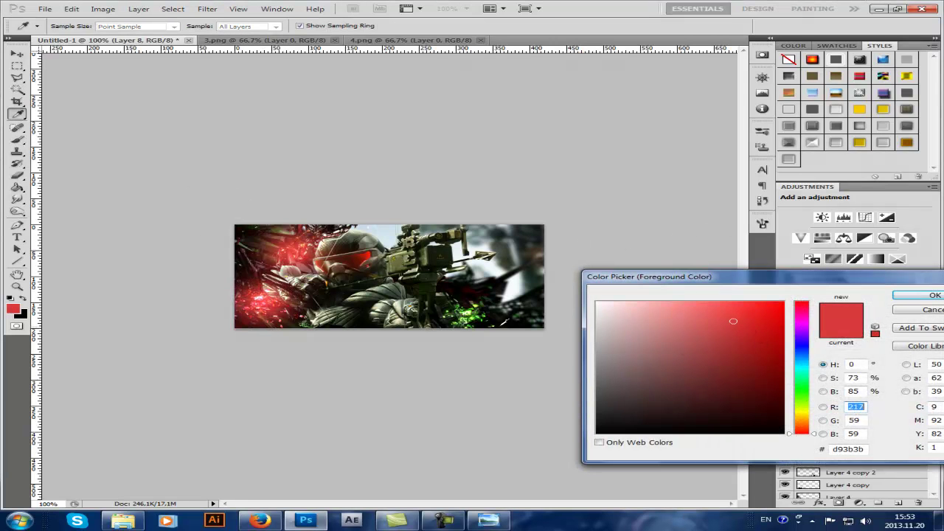
drag(805, 426, 807, 399)
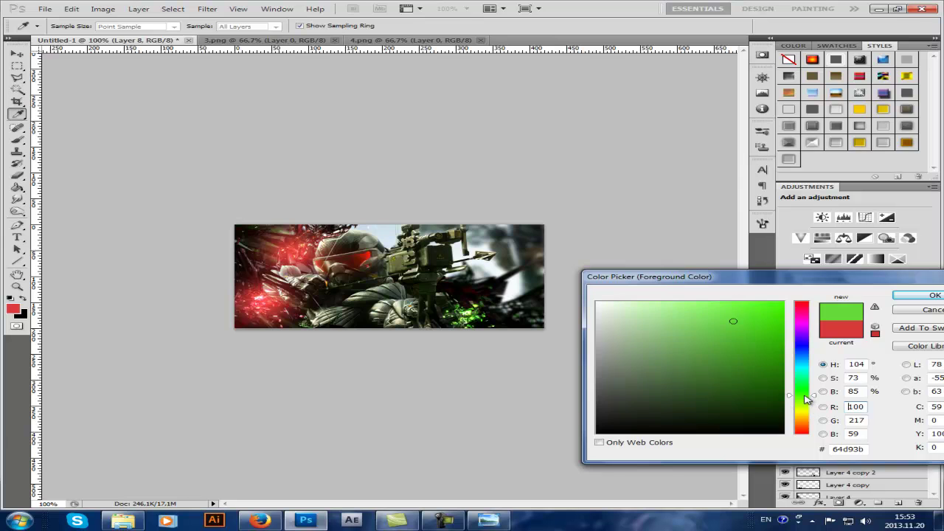
click(909, 296)
click(467, 311)
key(ctrl+z)
Step: Try a duller green foreground color, #4f7e3e, with a dab over the green shards, undoing the dab
click(11, 311)
click(692, 368)
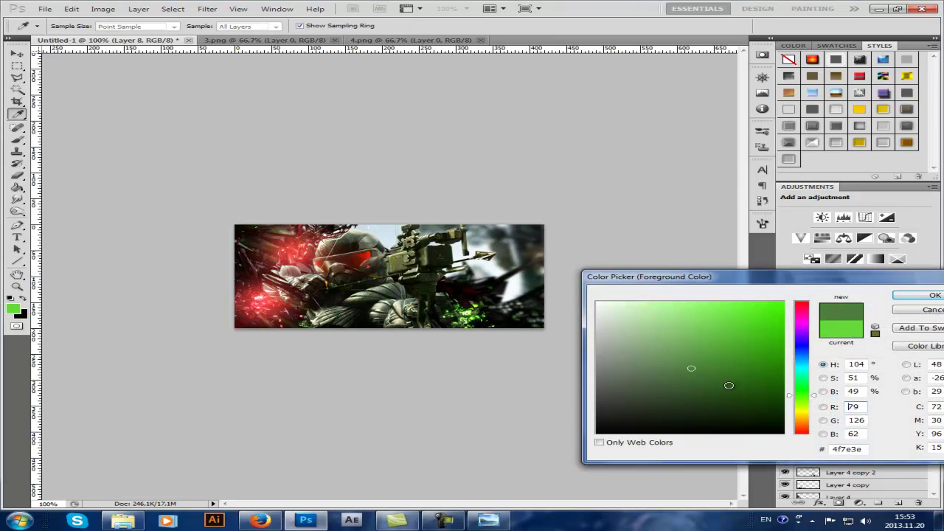
click(934, 295)
click(469, 317)
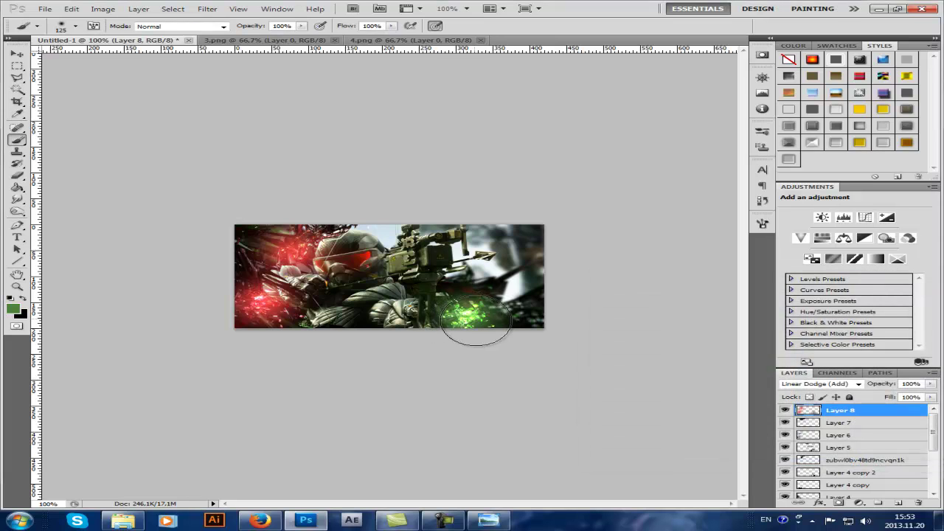
key(ctrl+z)
Step: Pick a dark, more saturated green foreground color and paint a glow dab over the green shards
click(13, 309)
drag(690, 372, 717, 373)
click(933, 295)
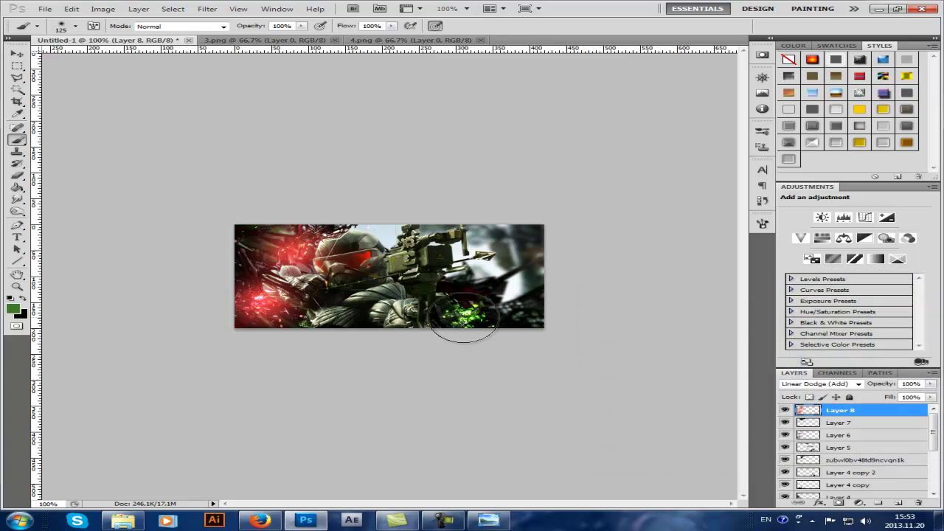
click(469, 319)
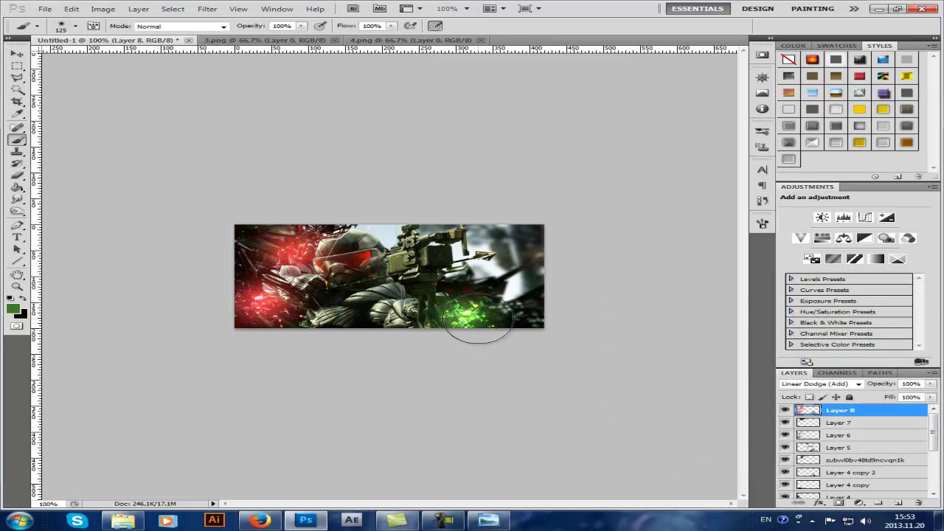
Step: Try the Color Dodge blend mode on the glow layer and restore Linear Dodge (Add)
click(835, 386)
click(806, 208)
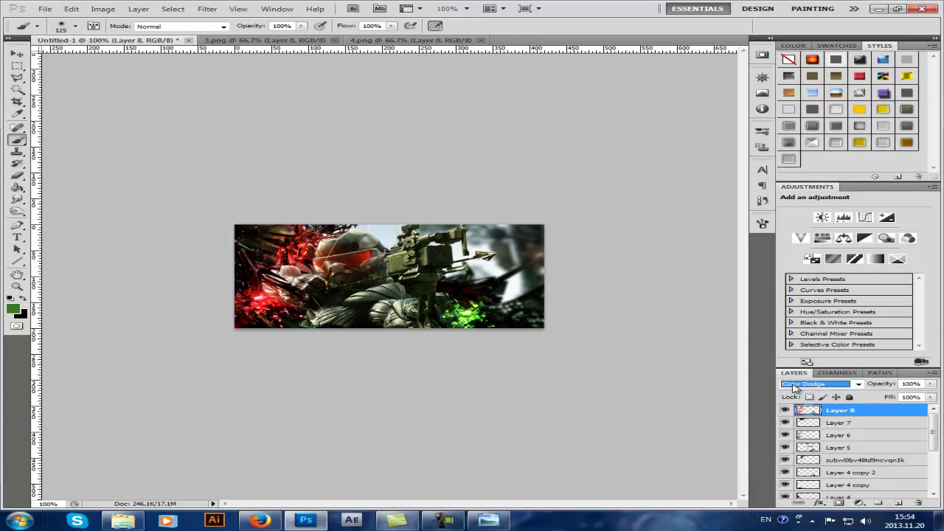
click(795, 384)
click(811, 220)
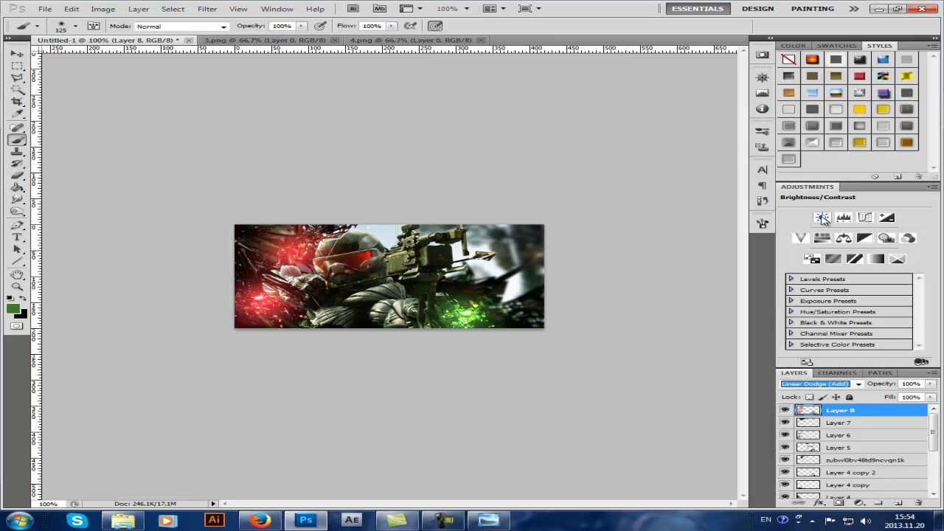
Step: Sample the helmet visor's bright red, #f52208, as the foreground color
click(13, 308)
click(363, 257)
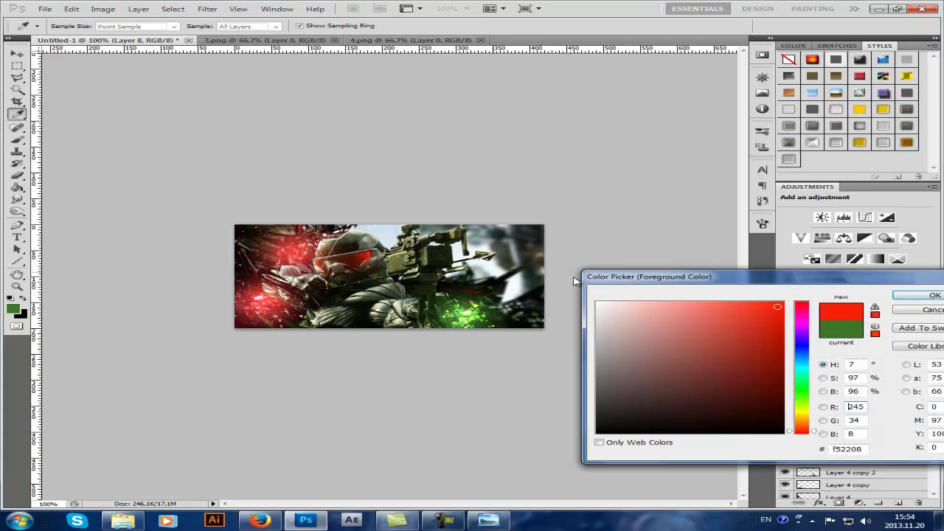
click(931, 297)
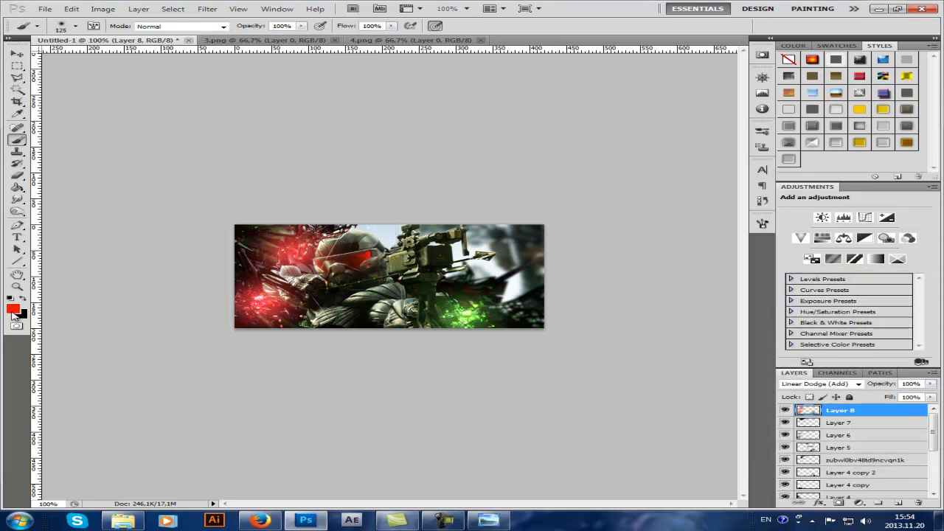
Step: Darken the foreground color to #702219 and paint a soft glow over the helmet visor with an 80 px brush
click(13, 310)
click(531, 260)
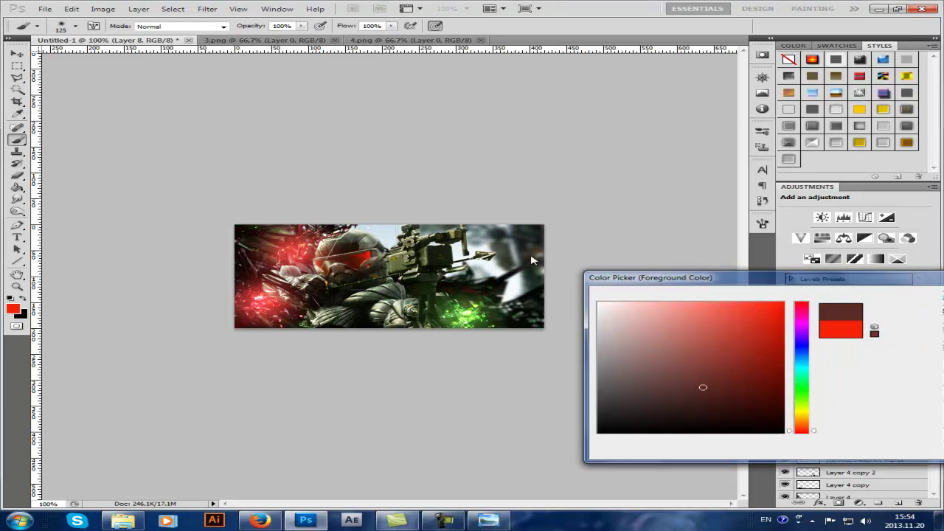
key(Return)
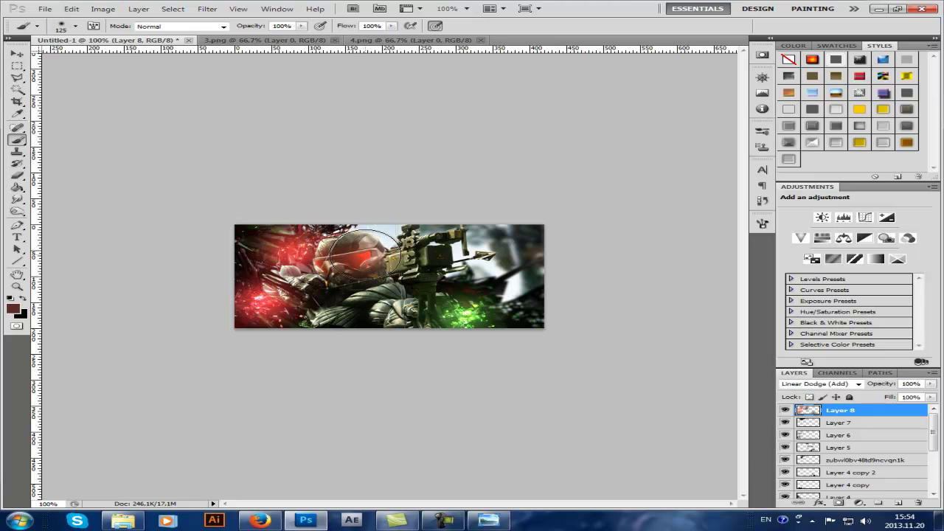
click(14, 310)
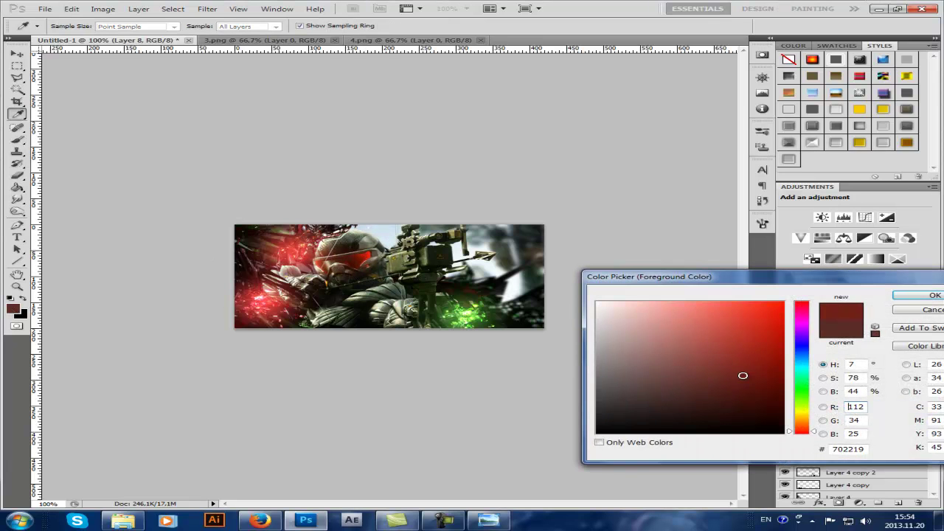
click(911, 293)
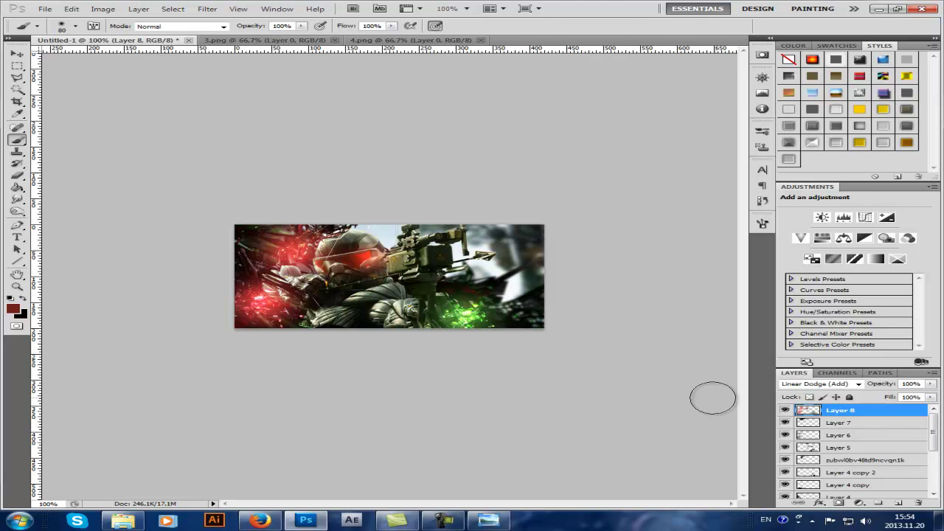
Step: Try erasing the red glow between the two left shard clusters with a 50 px eraser, undoing it
drag(246, 285, 264, 295)
click(17, 176)
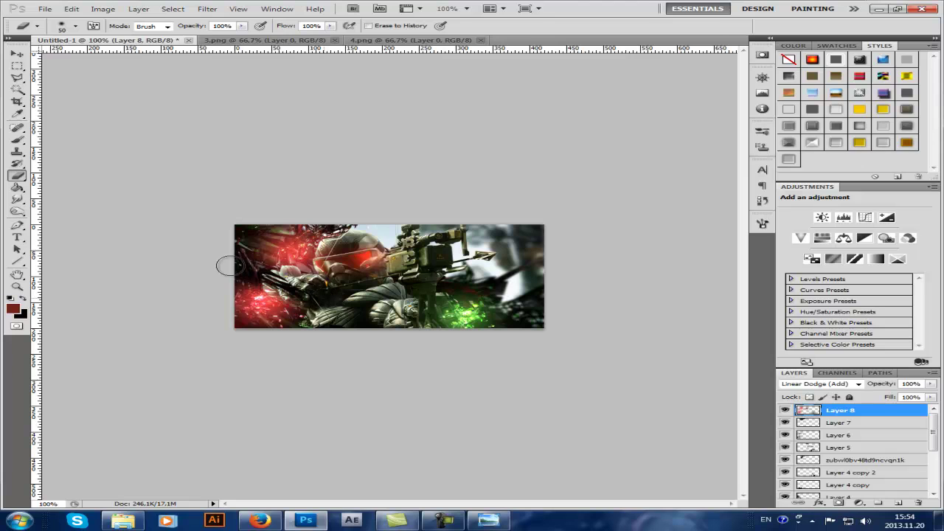
key(ctrl+z)
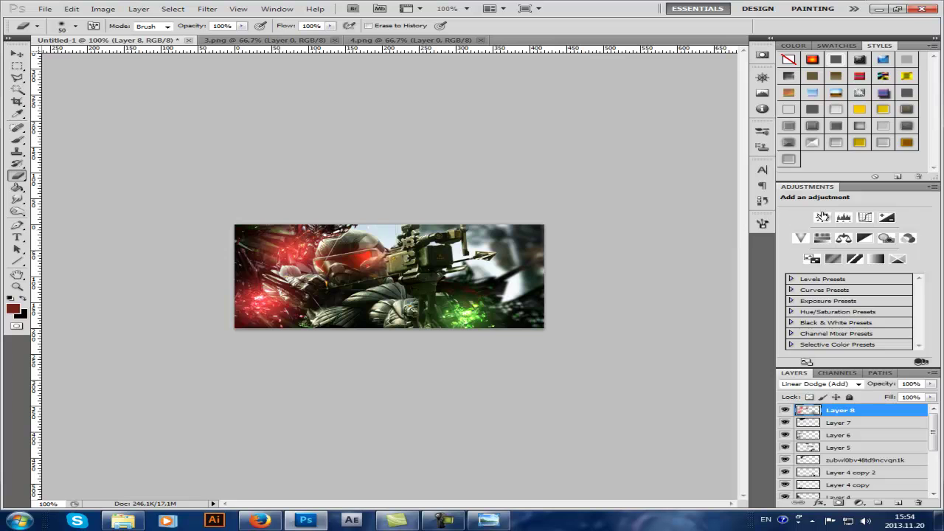
Step: Add a Gradient Map adjustment layer above the glow layer and reverse its gradient
click(875, 259)
click(832, 222)
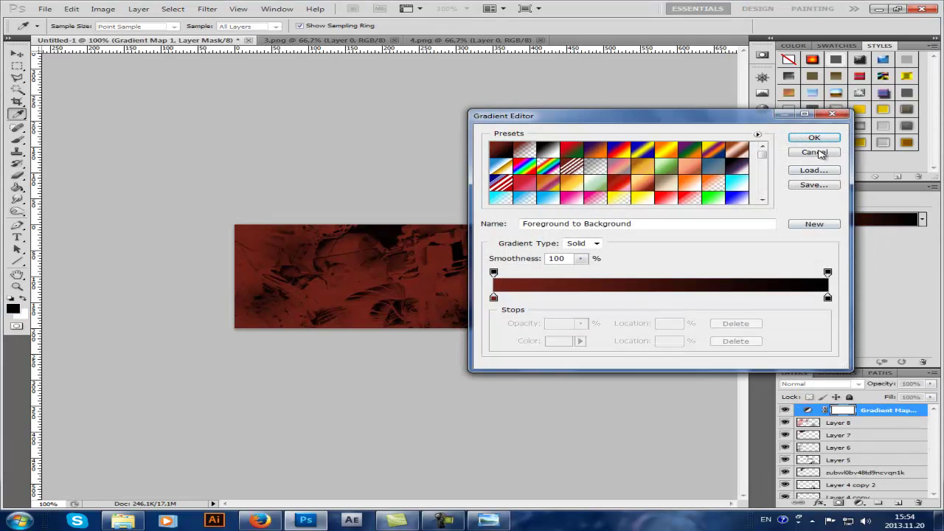
click(818, 155)
click(786, 253)
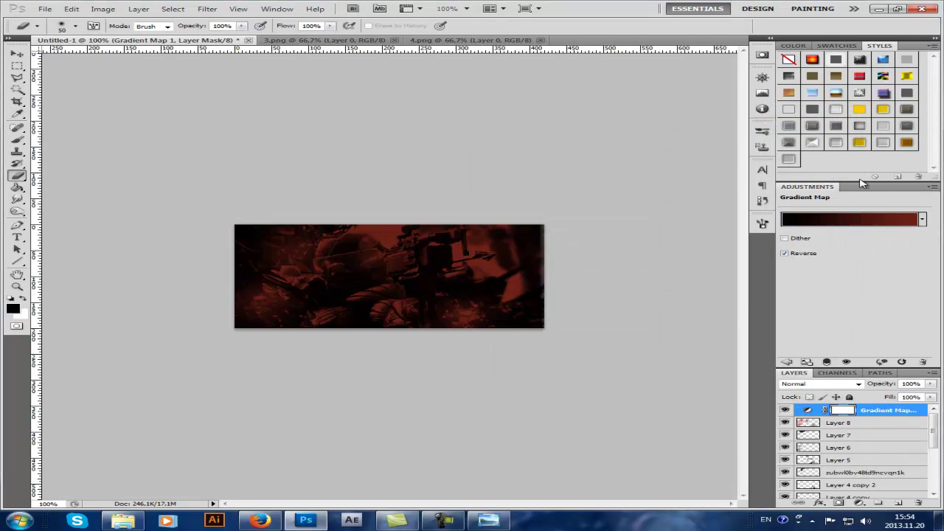
Step: Recolor the gradient map's black stop to green, #49941c, and turn off the gradient's reversal
click(850, 221)
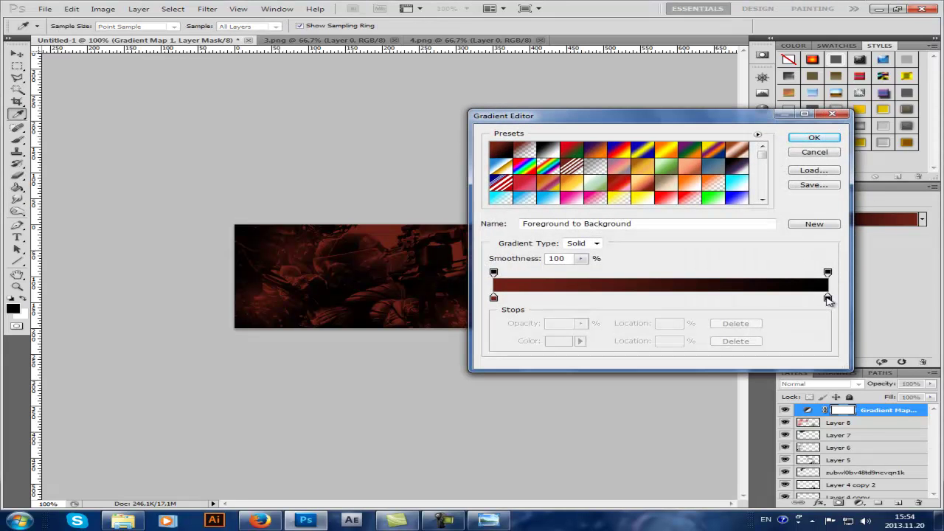
double_click(828, 298)
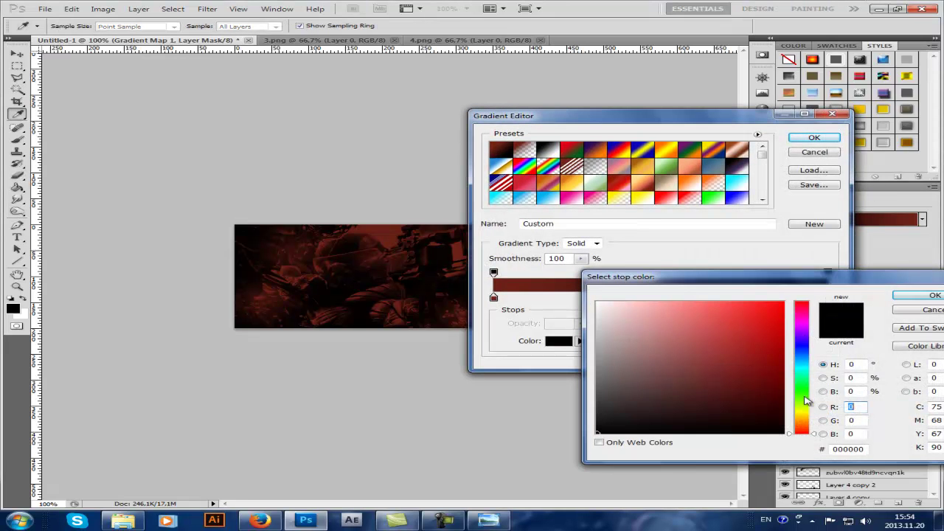
click(802, 399)
drag(720, 366, 748, 357)
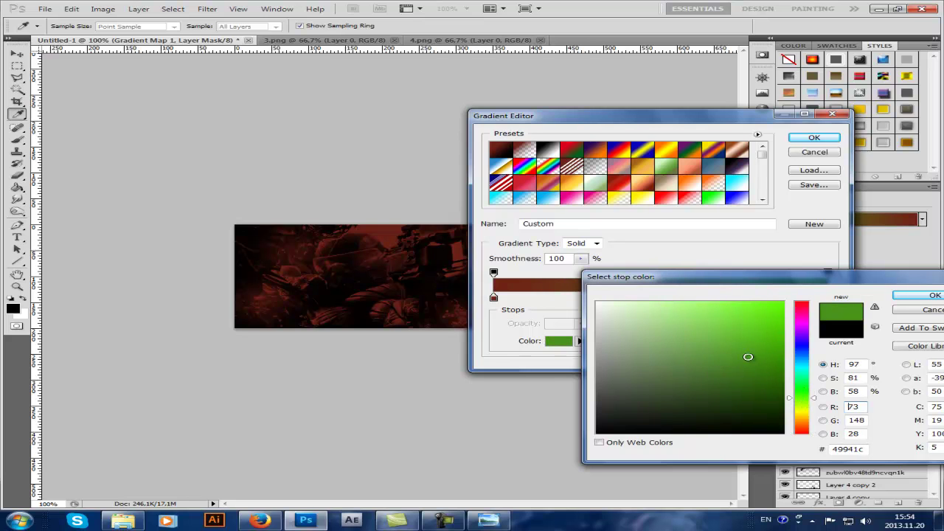
click(930, 296)
click(815, 140)
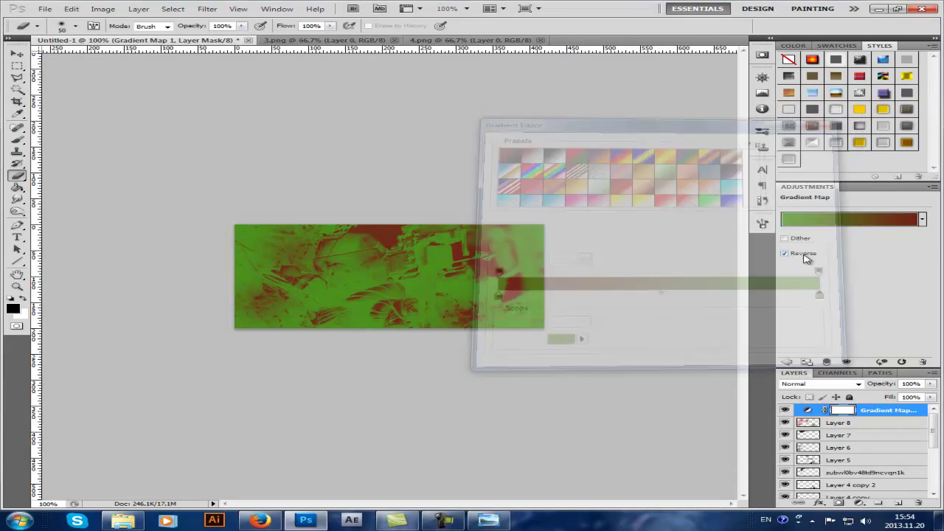
Step: Blend the red-to-green gradient map in Soft Light, compare it on and off, and set its opacity to 40%
click(791, 387)
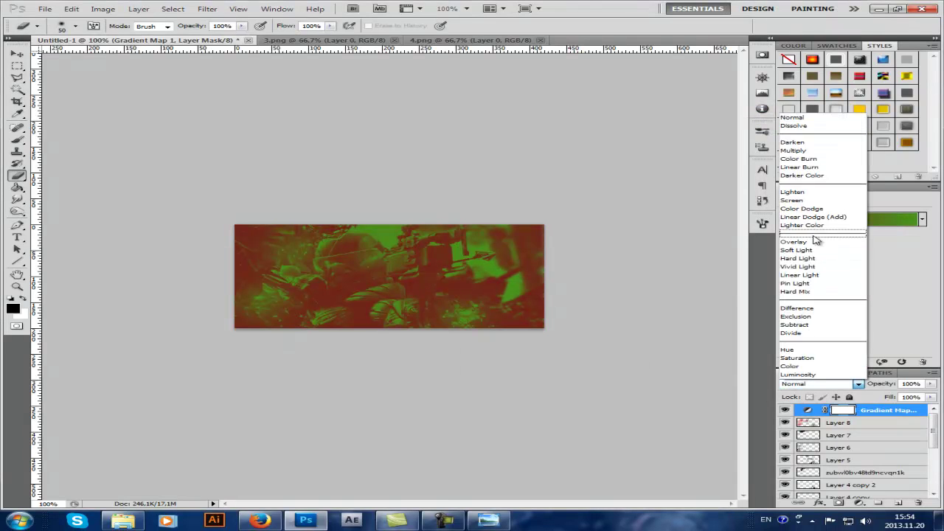
click(812, 249)
click(785, 411)
click(786, 410)
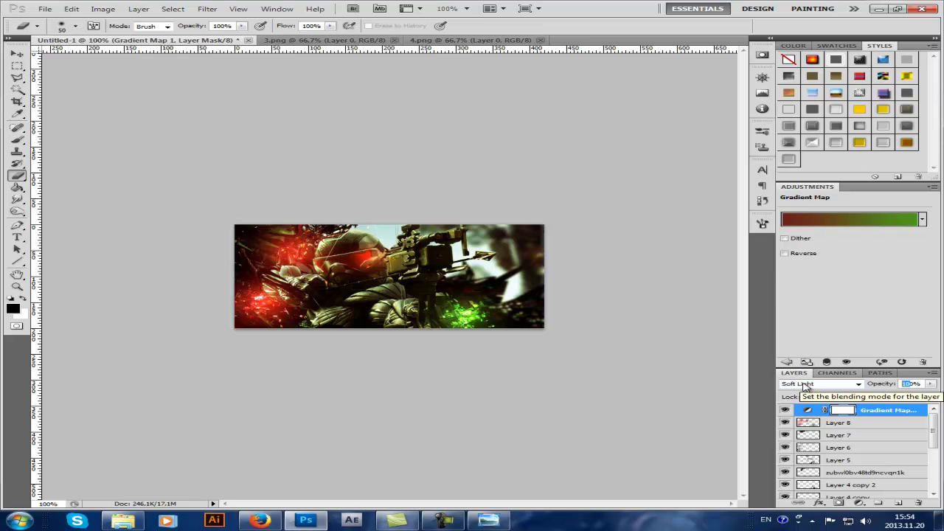
text(40)
key(Return)
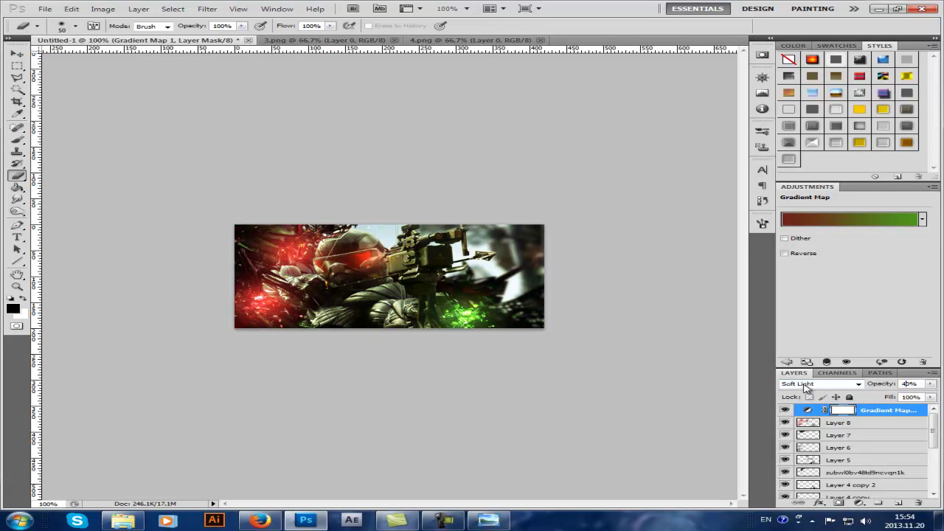
Step: Try a black-to-white Gradient Map adjustment layer directly above Layer 8
click(850, 427)
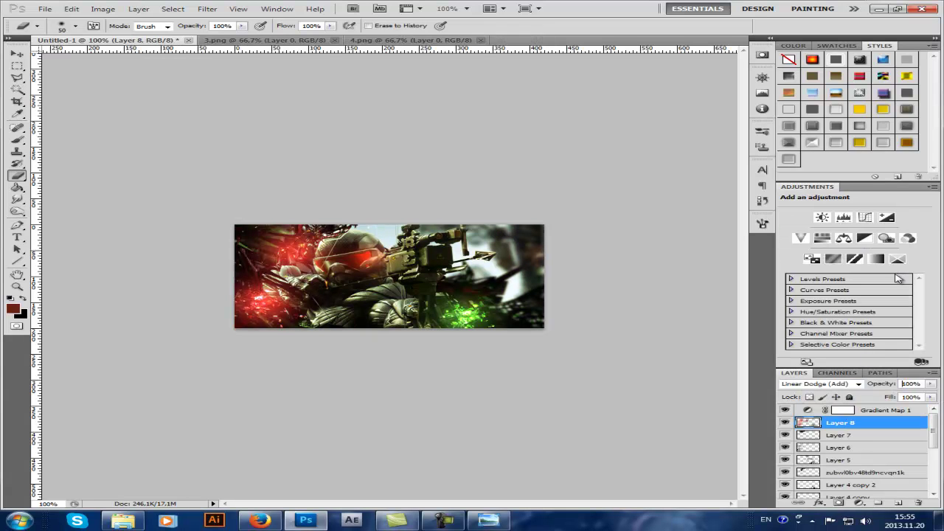
click(828, 224)
click(828, 224)
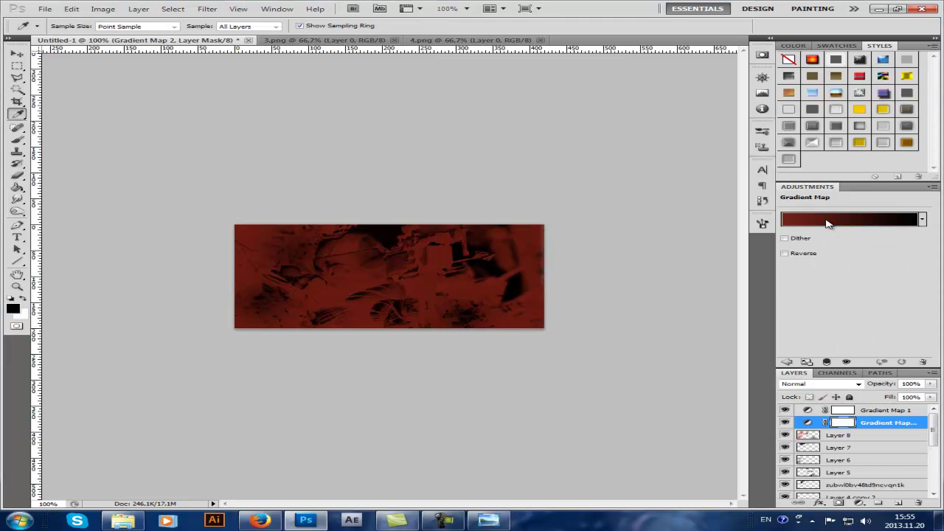
click(545, 154)
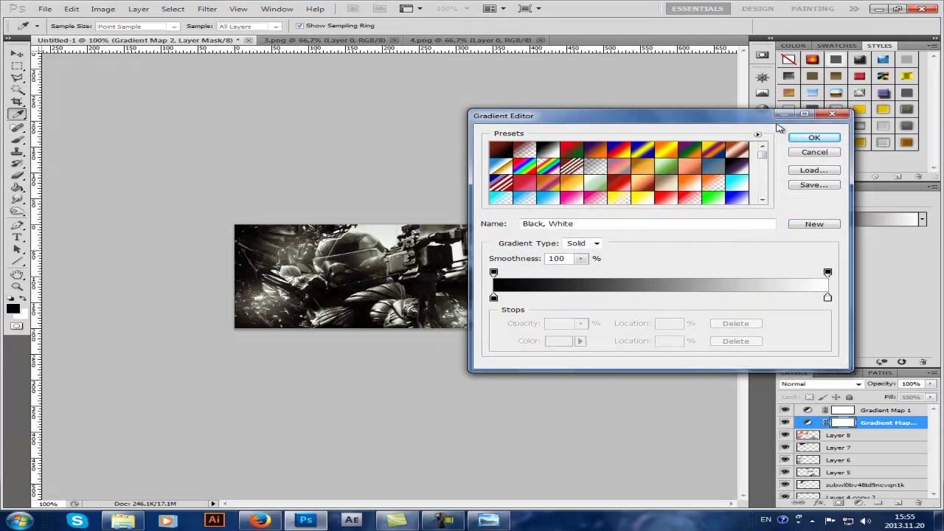
click(812, 138)
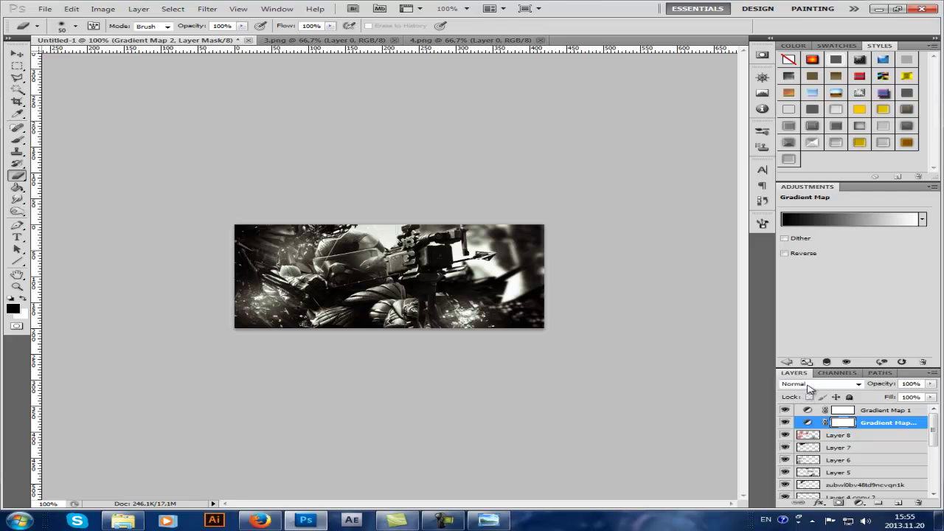
Step: Test a different blend mode on the black-to-white gradient map, and delete that adjustment layer
click(809, 385)
click(810, 374)
click(787, 425)
click(787, 424)
click(787, 425)
click(787, 424)
right_click(889, 426)
click(822, 225)
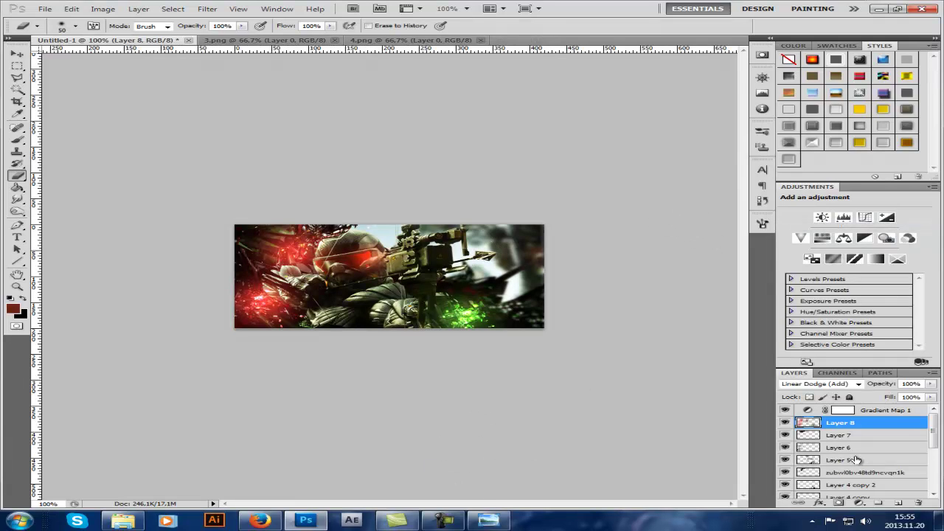
Step: Add a Gradient Map adjustment layer above Layer 8 using the violet-to-orange preset
click(880, 259)
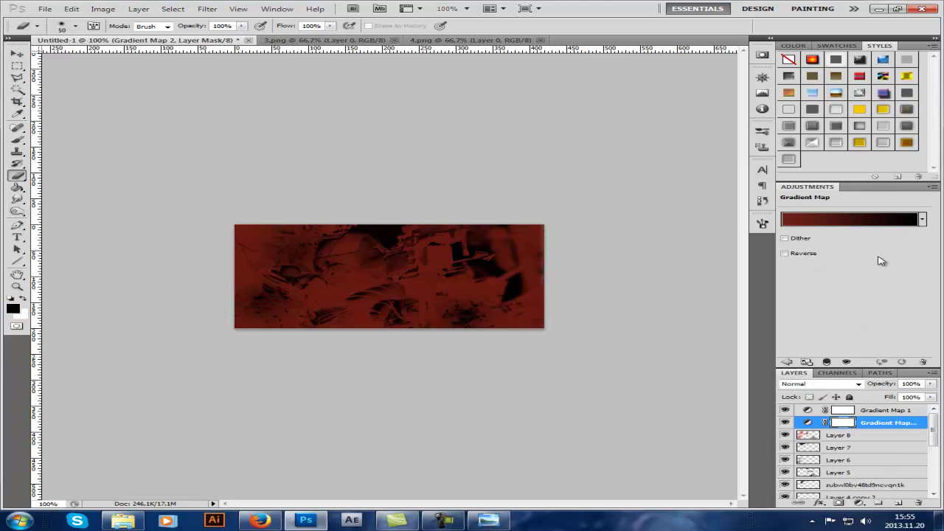
click(814, 221)
click(596, 151)
click(814, 139)
Step: Set the violet-to-orange gradient map to Soft Light at 20% opacity, comparing the banner with and without it
click(827, 384)
click(828, 254)
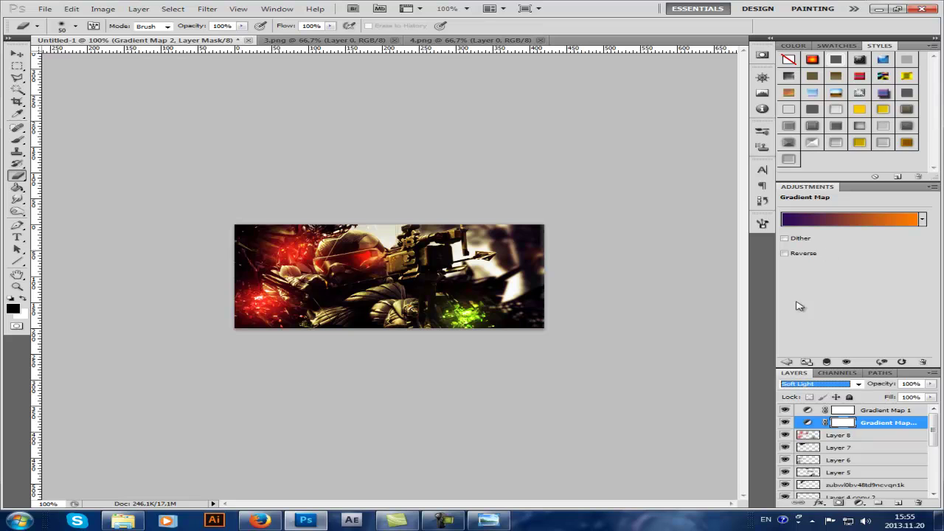
click(786, 423)
click(785, 423)
click(892, 385)
text(30)
key(Return)
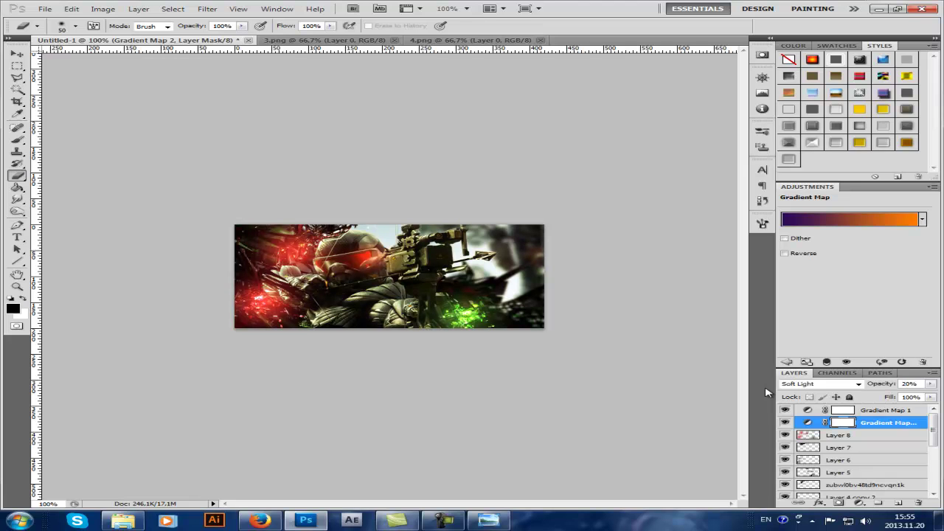
Step: Create a new layer above Gradient Map 1 and stamp all visible layers into it
click(890, 412)
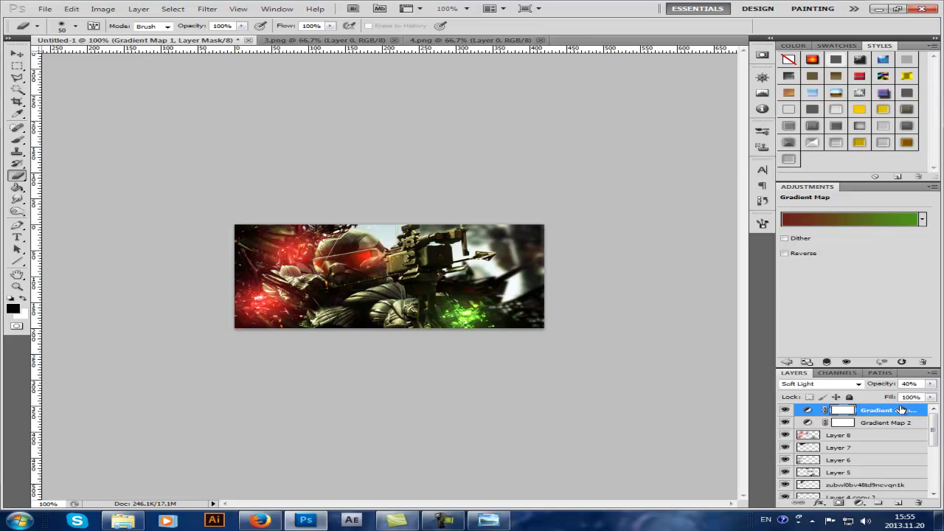
click(899, 504)
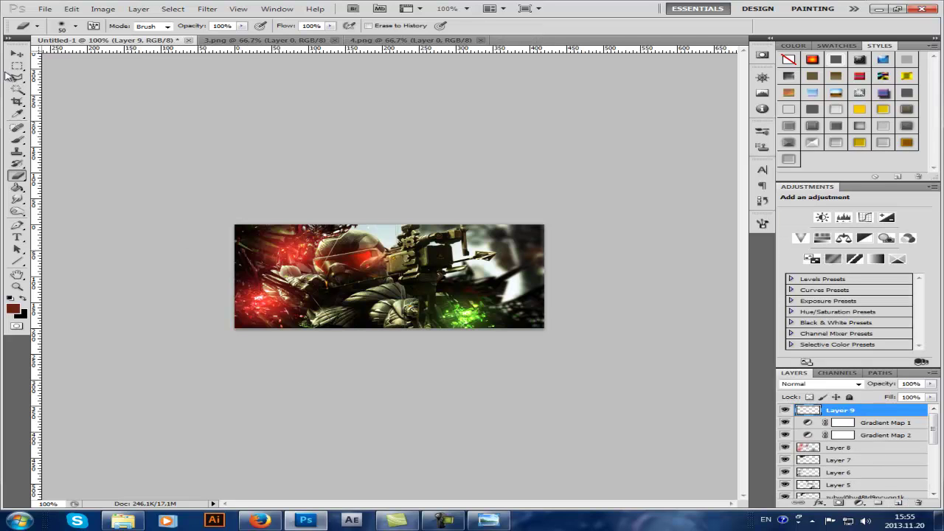
key(ctrl+shift+alt+e)
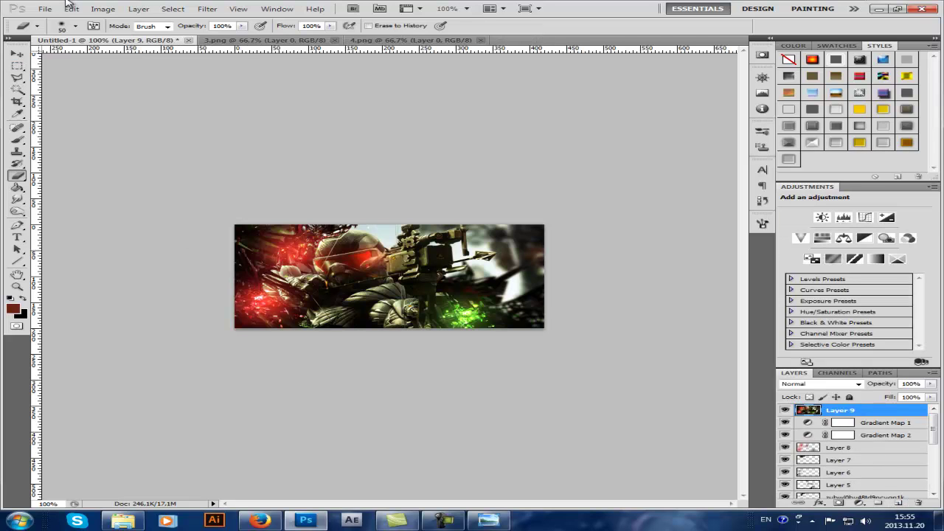
Step: Set up the Brush tool with white as the foreground color and a 250 px size
click(18, 140)
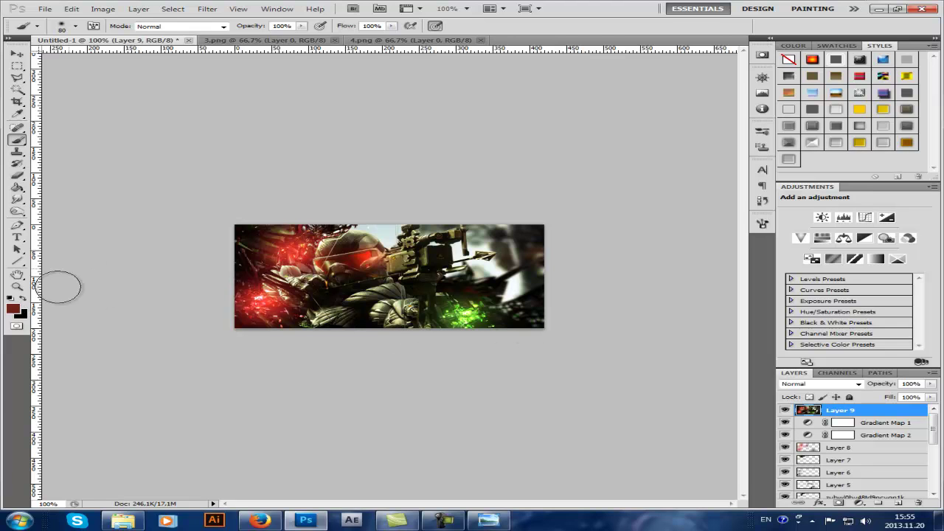
click(26, 299)
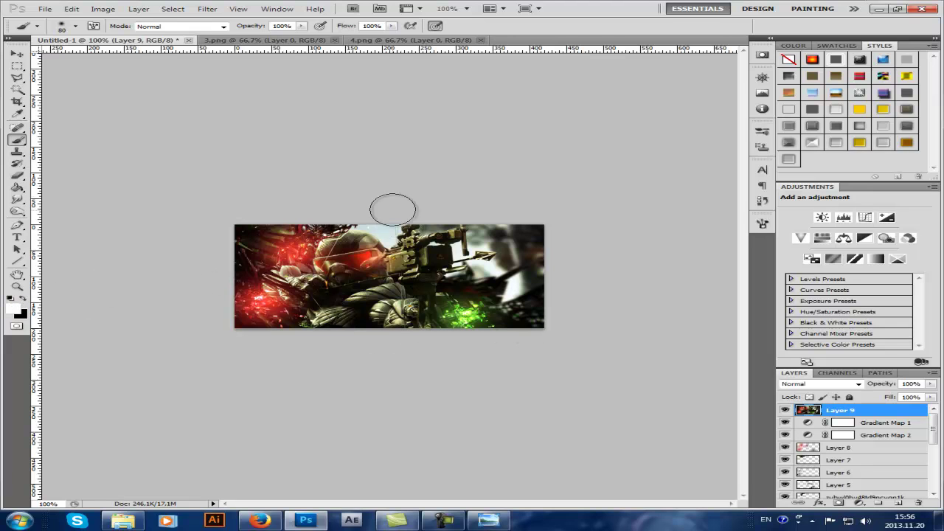
key(bracketright)
key(bracketright)
key(bracketright)
key(bracketright)
key(bracketright)
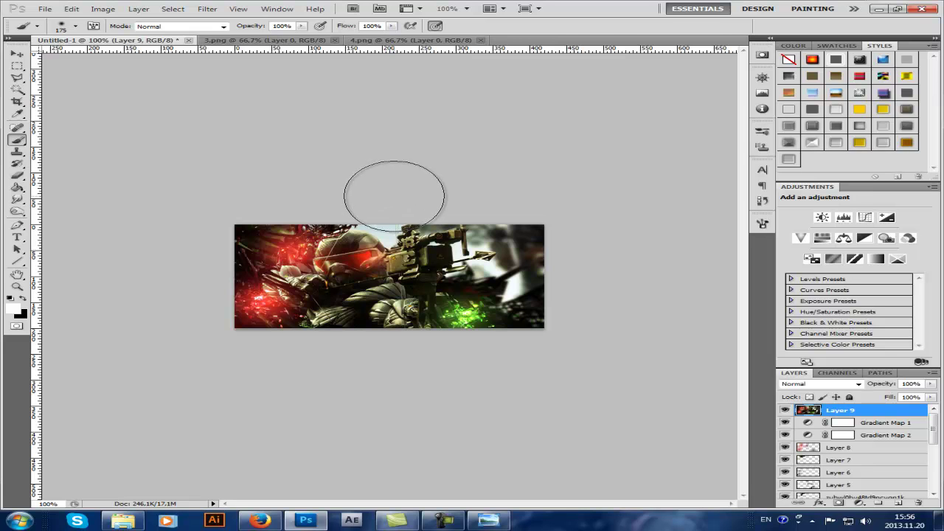
key(bracketright)
key(bracketright)
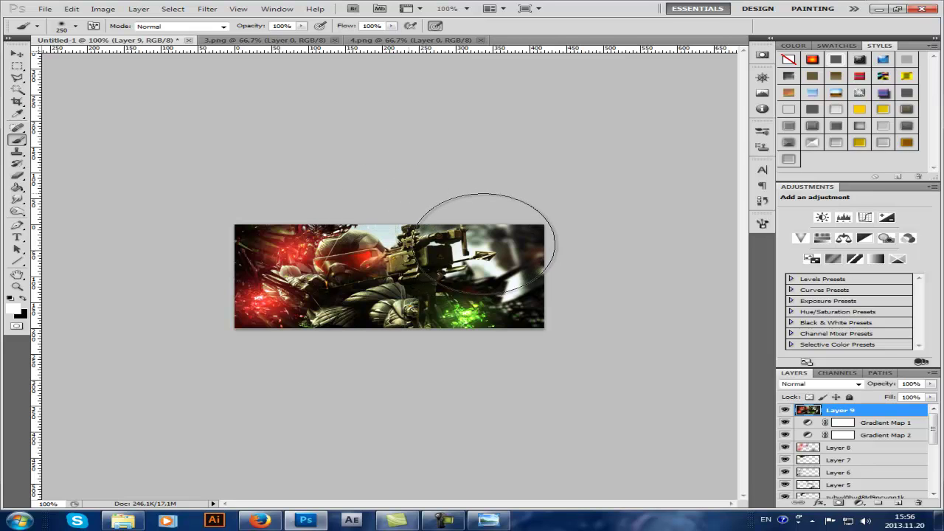
Step: Apply Lighting Effects to Layer 9 with a Default-style spotlight shining from above, its ellipse widened around the whole banner
click(206, 9)
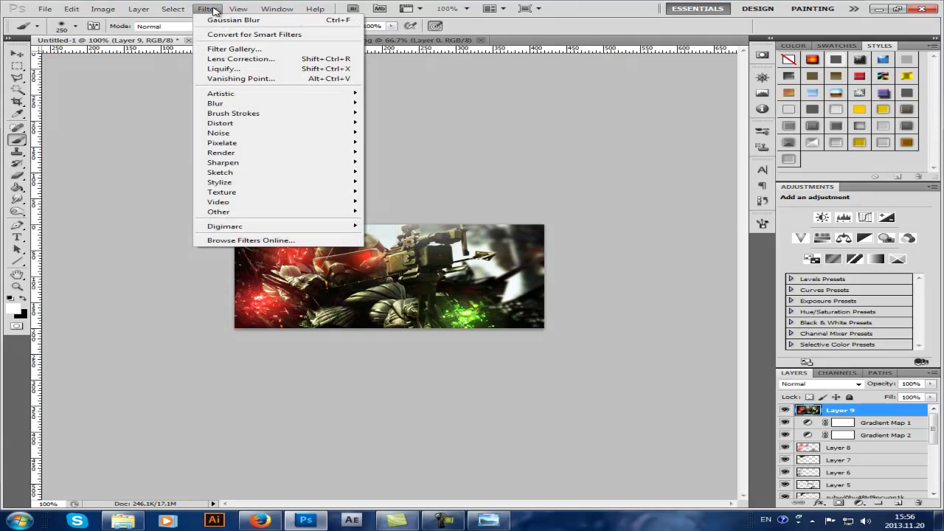
mouse_move(244, 152)
click(389, 192)
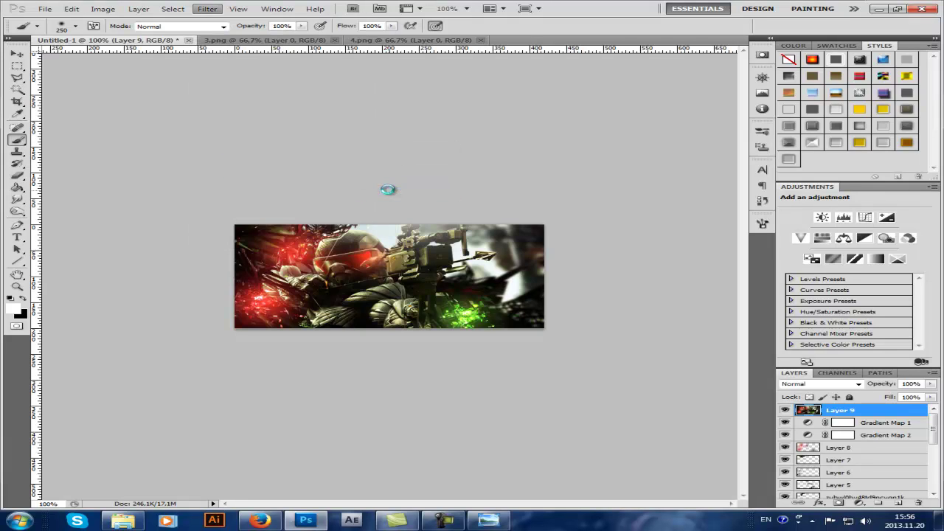
drag(380, 198, 366, 180)
drag(386, 229, 392, 229)
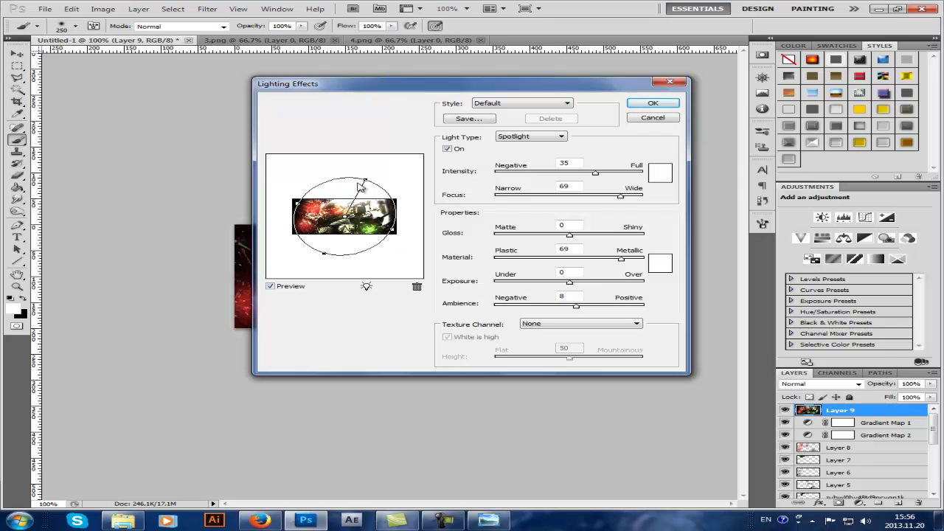
drag(366, 179, 368, 177)
drag(346, 217, 391, 234)
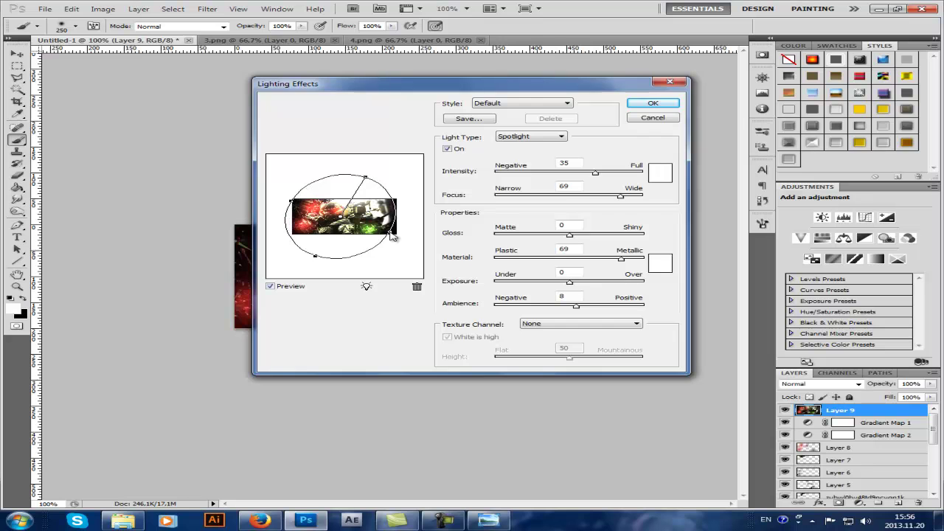
click(654, 103)
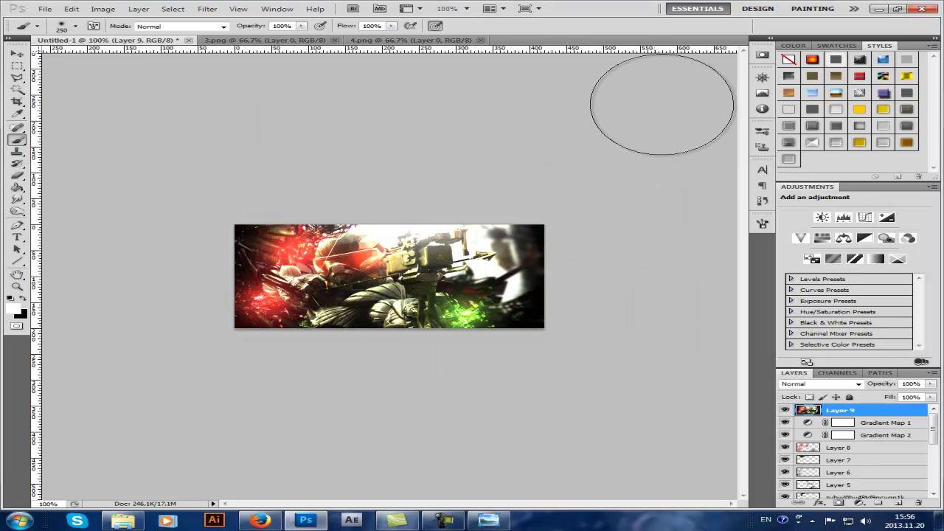
Step: Lower the opacity of the spotlit Layer 9 to 60%
drag(916, 383, 807, 395)
text(60)
key(Return)
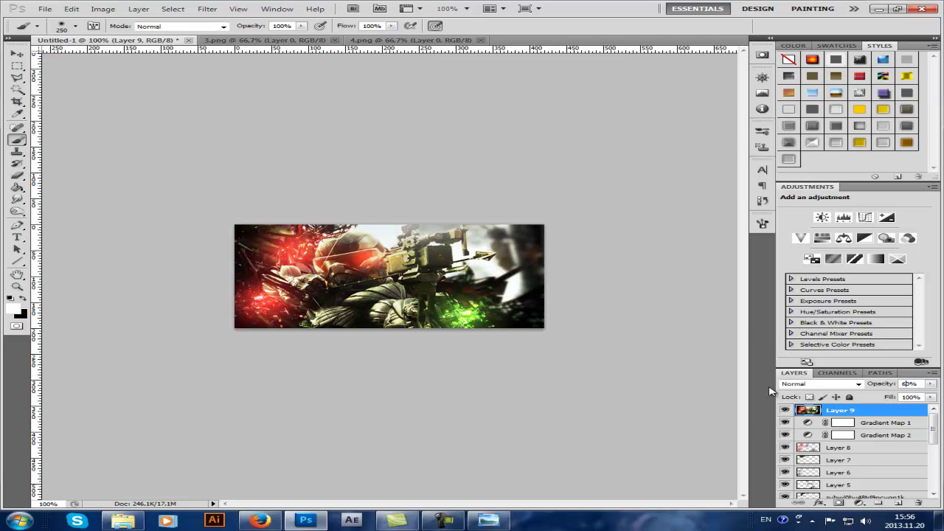